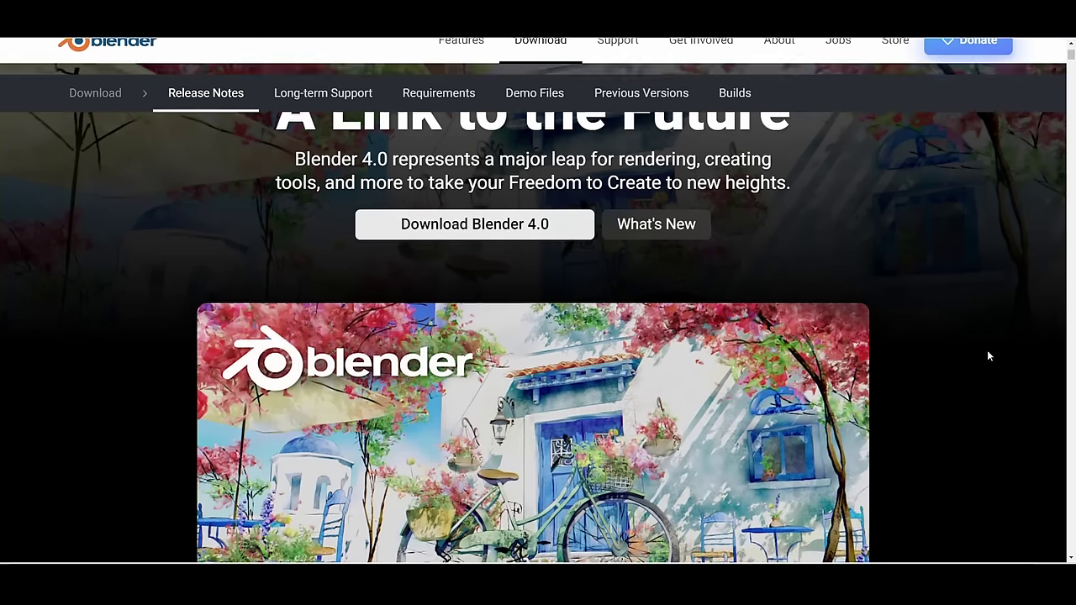
scroll(989, 356, down, 2)
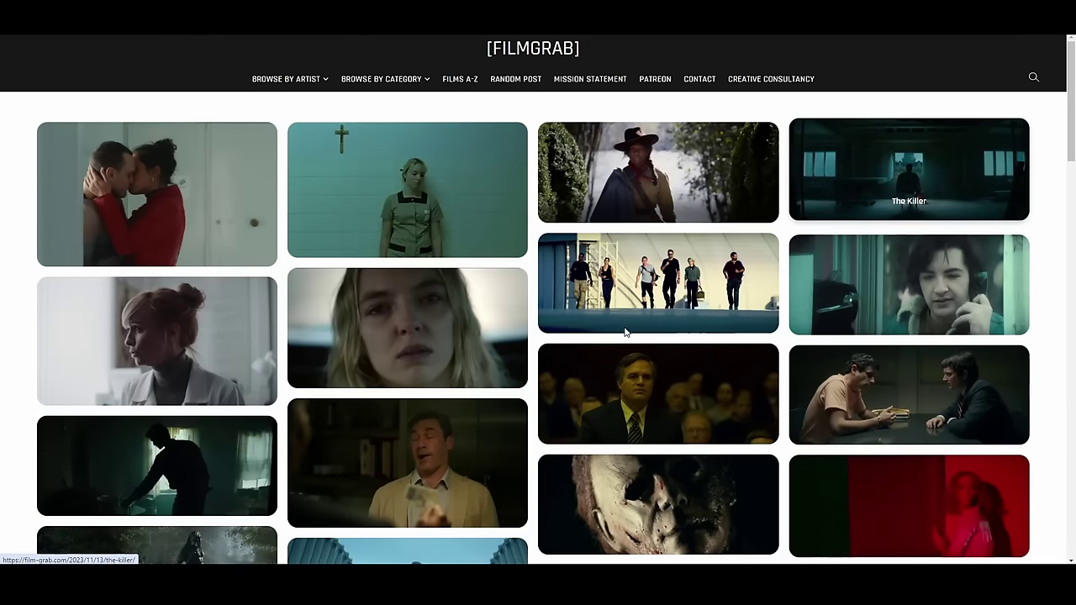
Scroll through The Killer's Film Grab post to view its gallery of film stills.
scroll(565, 334, down, 5)
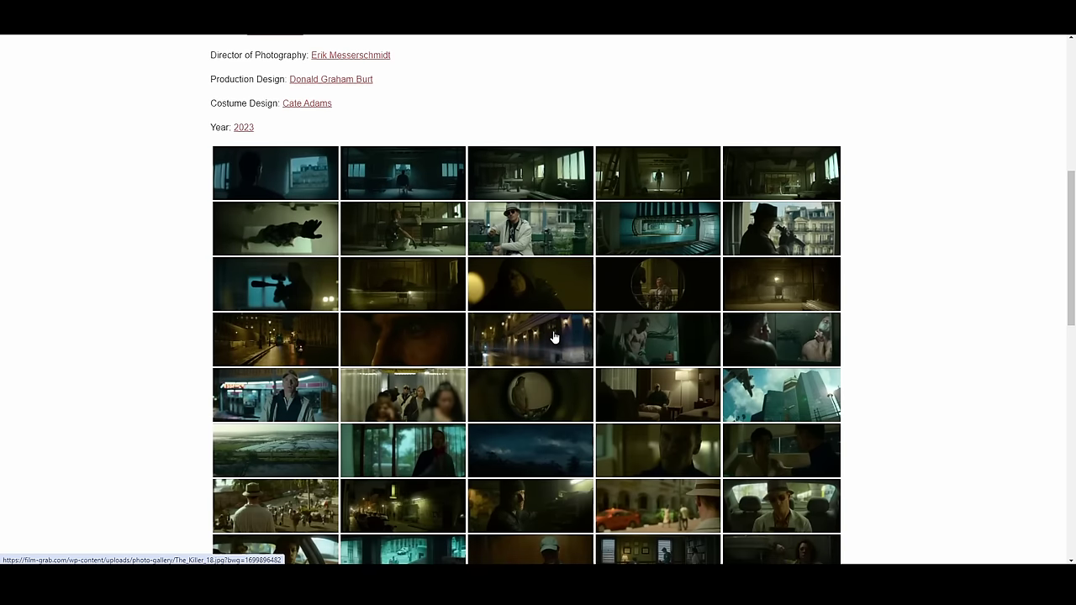
scroll(420, 302, up, 2)
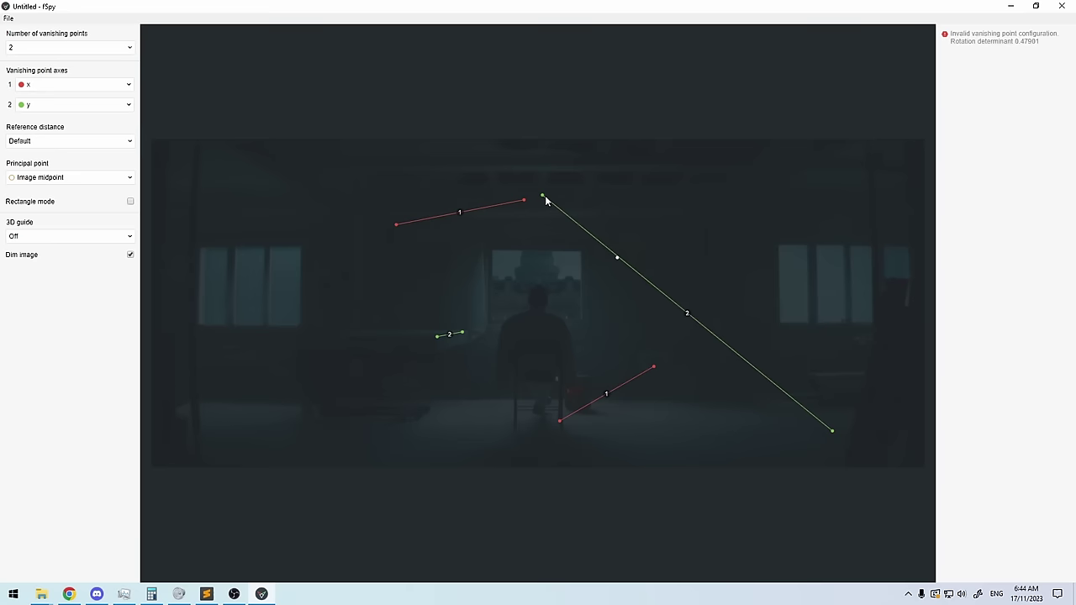
Align the green line with a vertical edge and the red line with the window's top edge.
drag(684, 181, 846, 162)
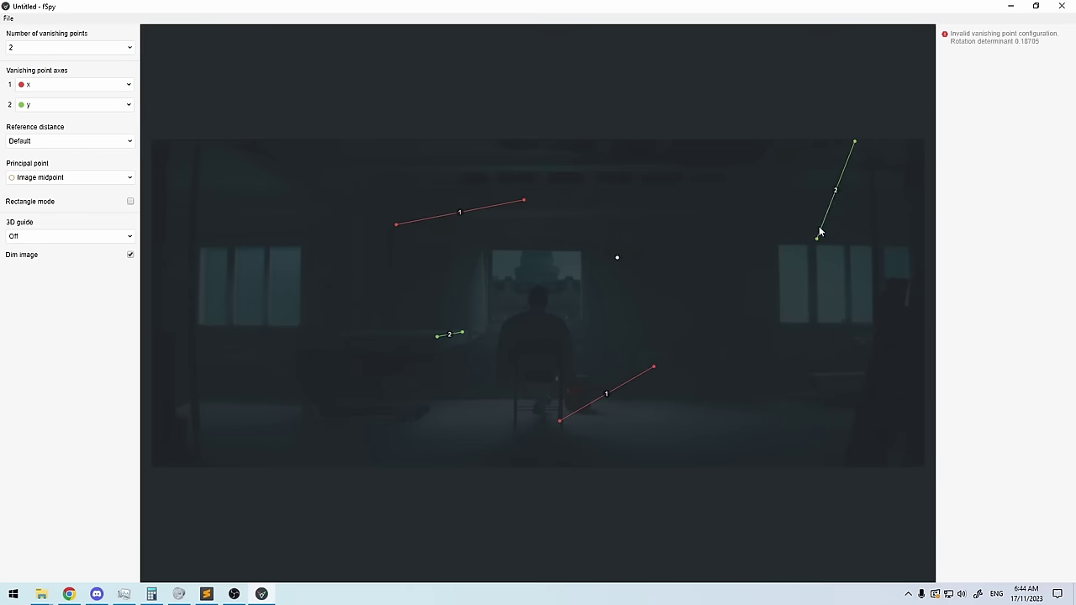
drag(627, 413, 294, 324)
drag(410, 228, 491, 251)
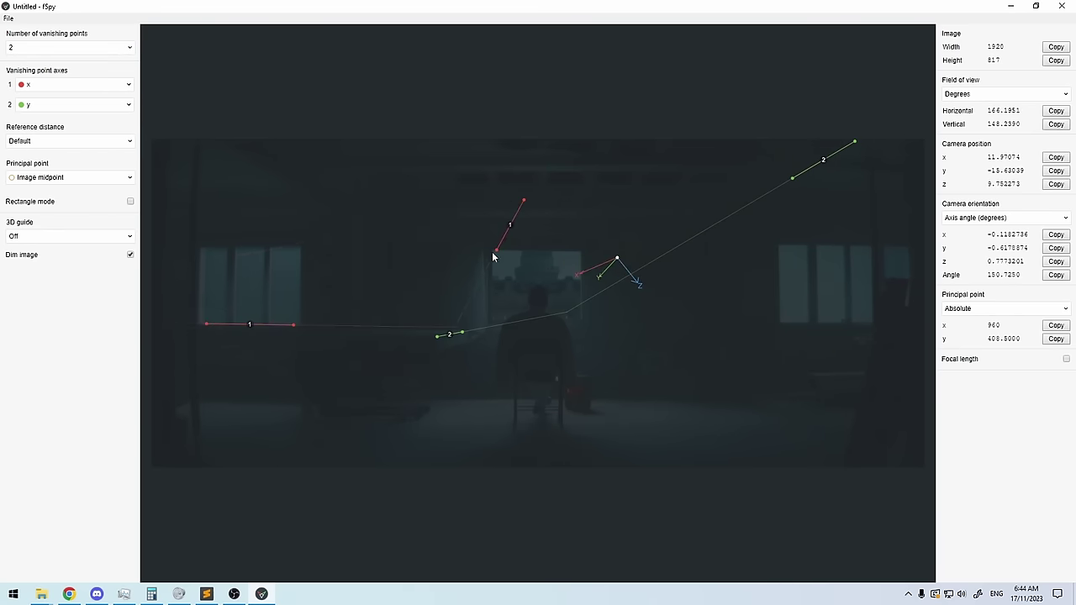
drag(536, 205, 581, 253)
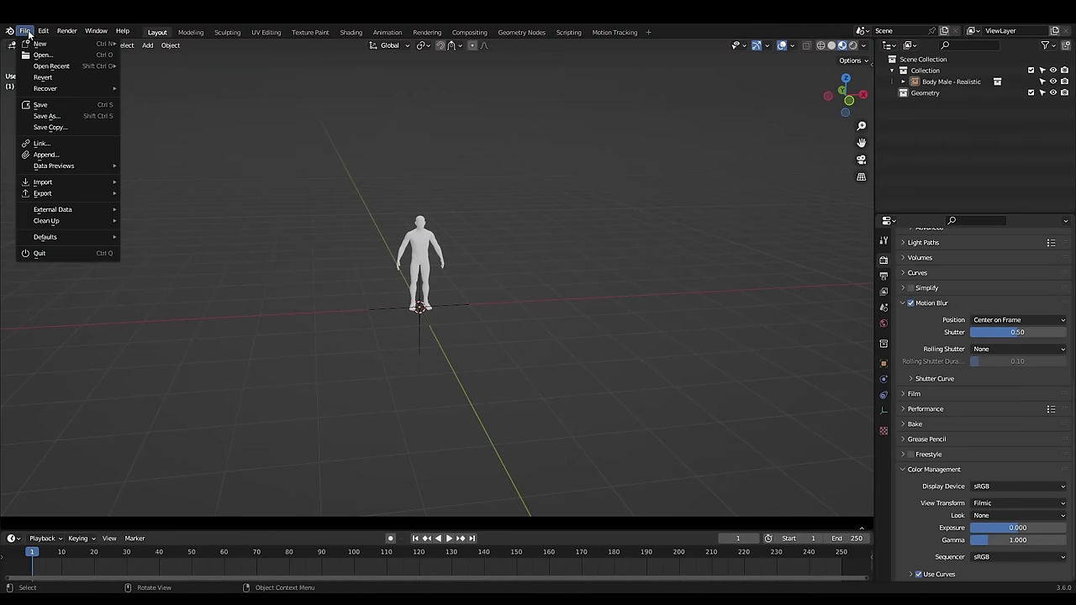
Import the fSpy camera project, move the figure into place and stretch the floor along X.
mouse_move(42, 181)
click(210, 303)
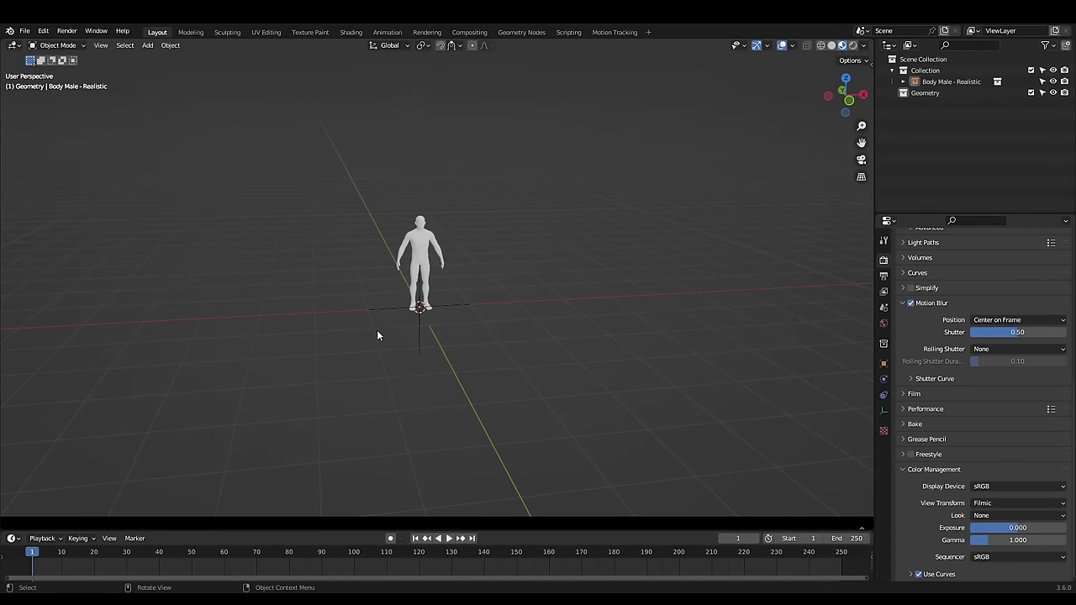
click(419, 220)
key(g)
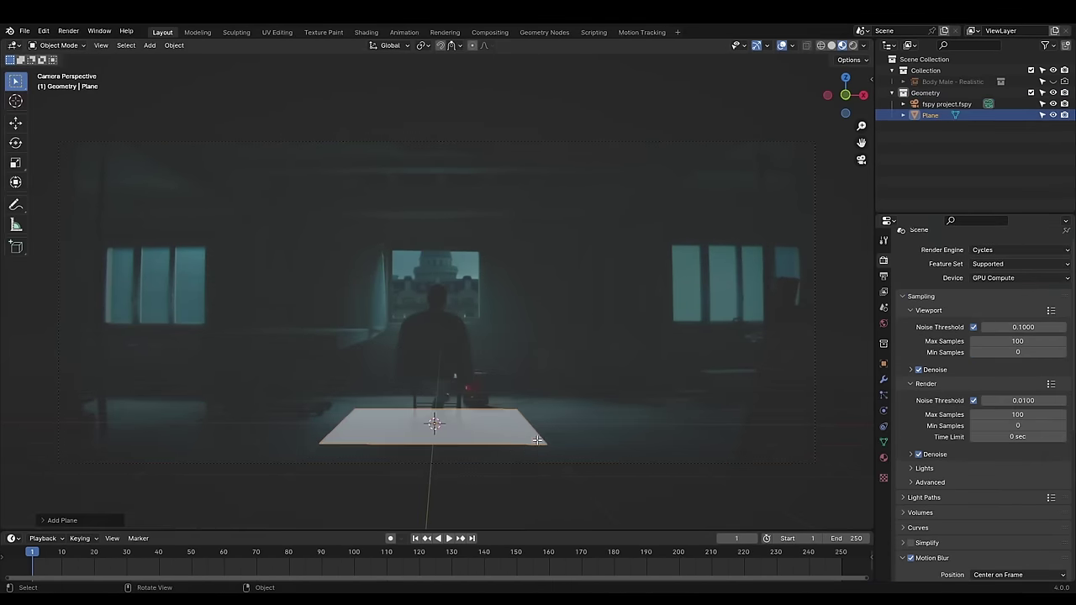
key(s)
key(x)
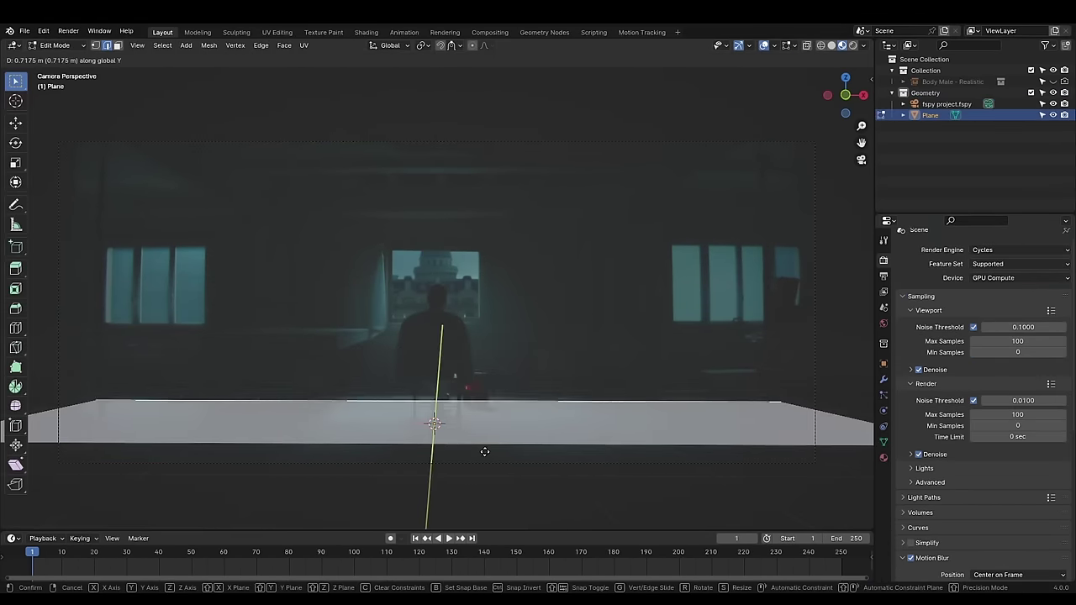
click(484, 451)
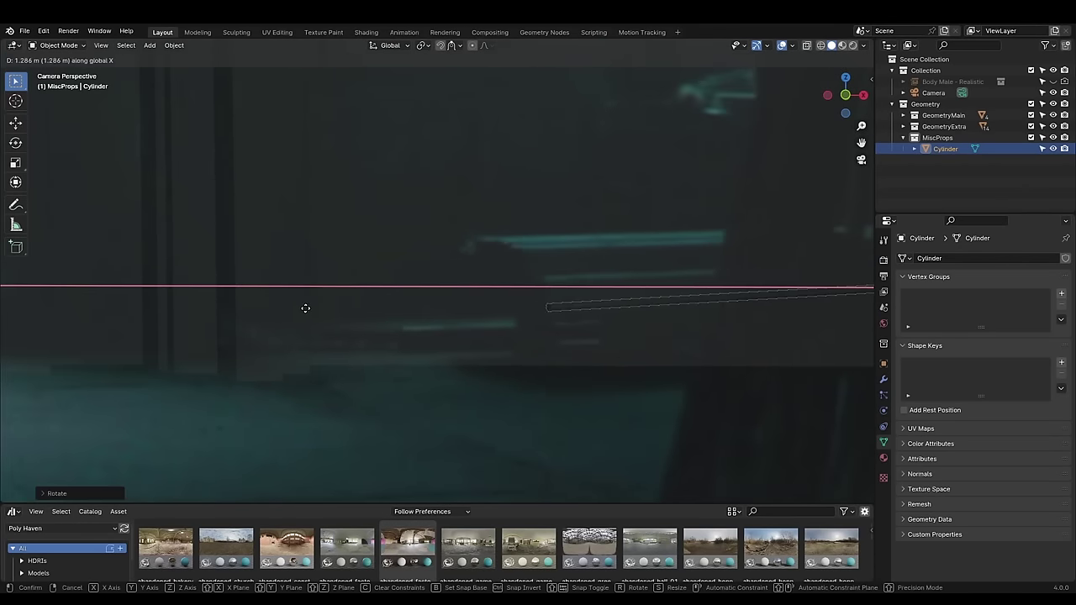
Duplicate the cylinder into another beam, reposition it, and bring up the tarp's object options.
key(shift+d)
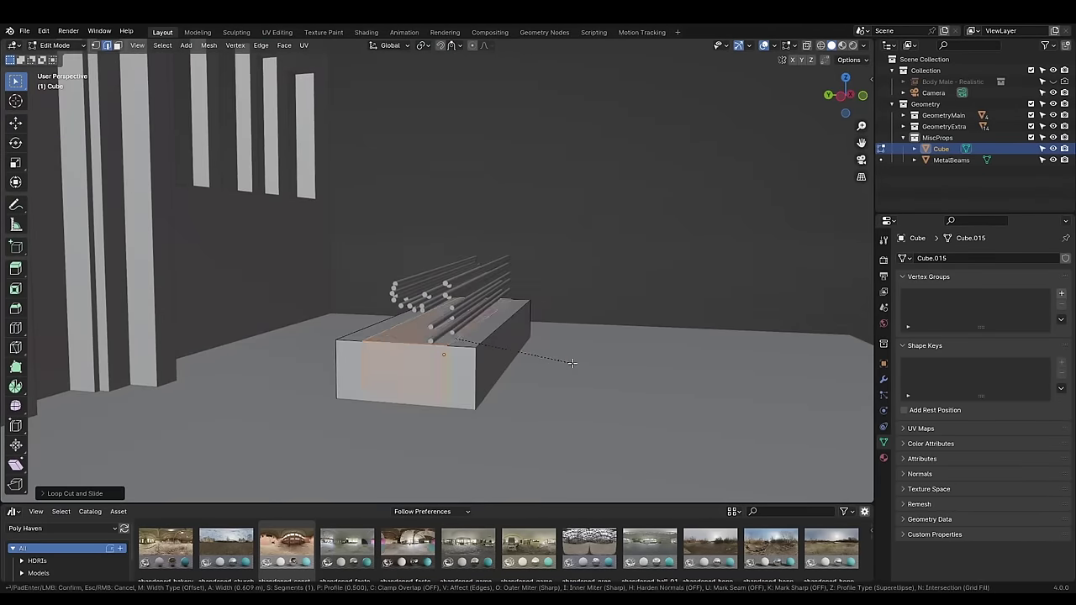
key(g)
click(461, 308)
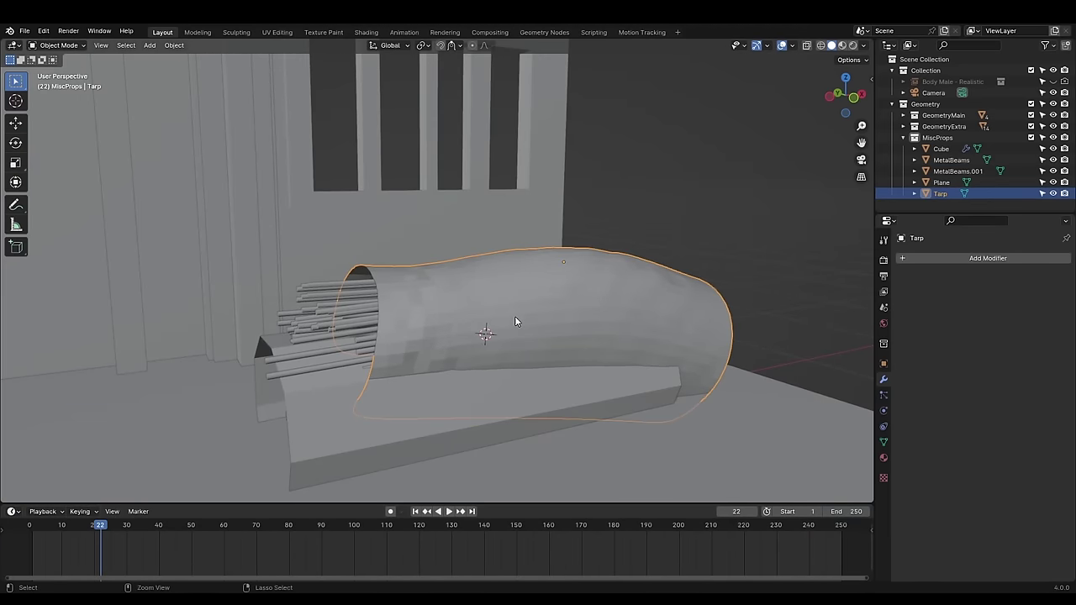
right_click(480, 284)
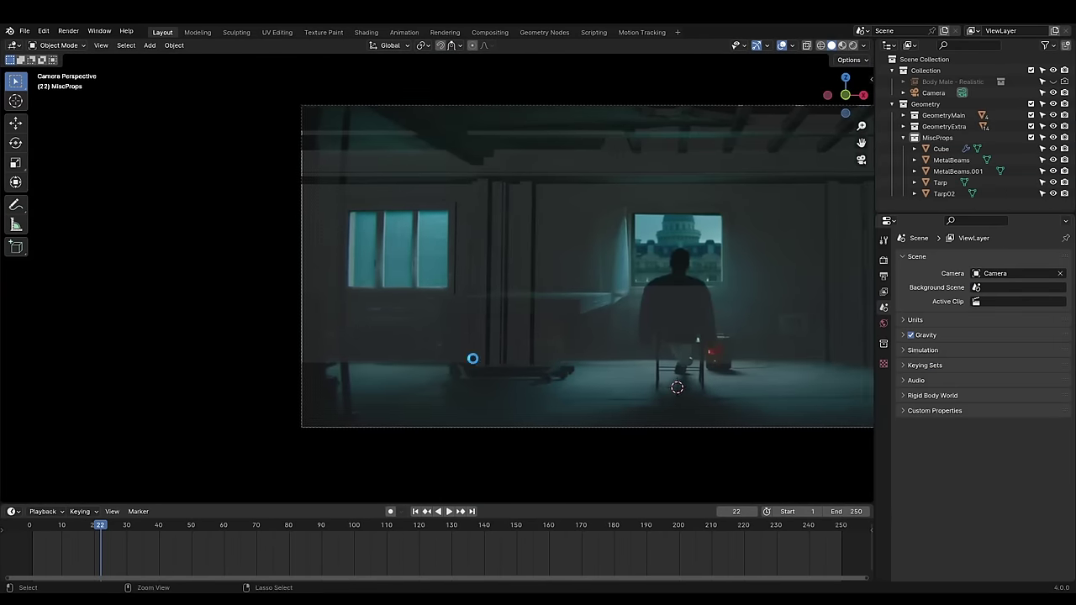
Add a new cylinder as the pillar and move it into position.
key(shift+a)
mouse_move(426, 345)
click(498, 400)
key(g)
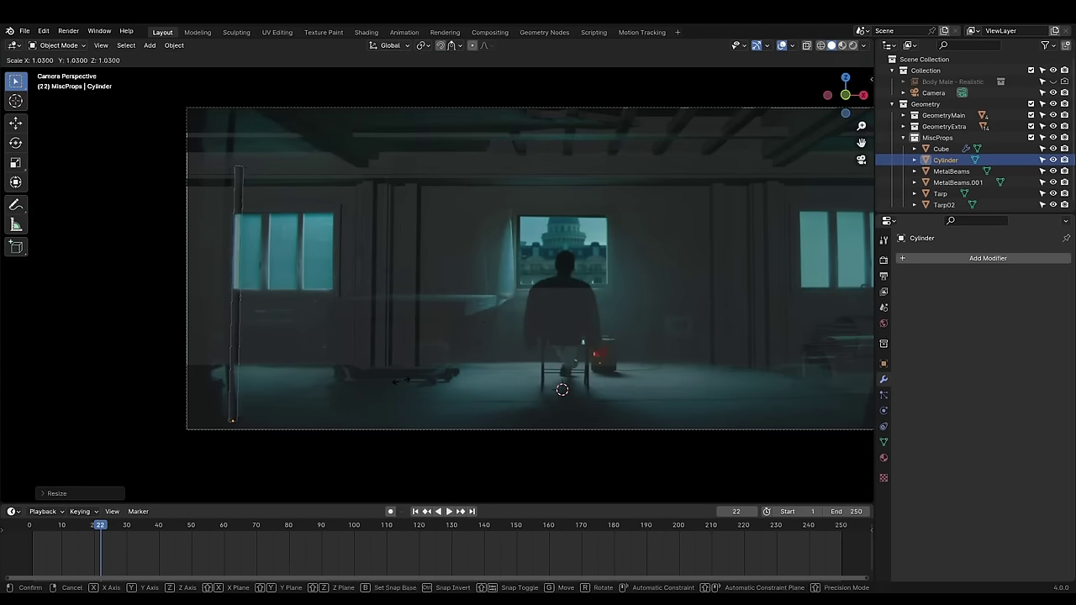
click(406, 333)
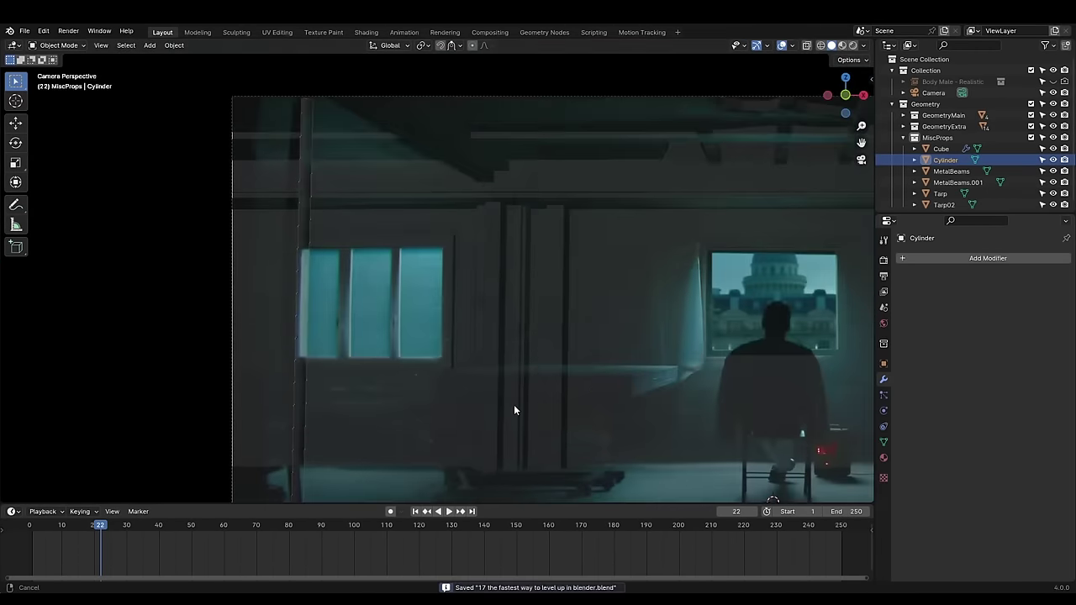
scroll(514, 410, down, 3)
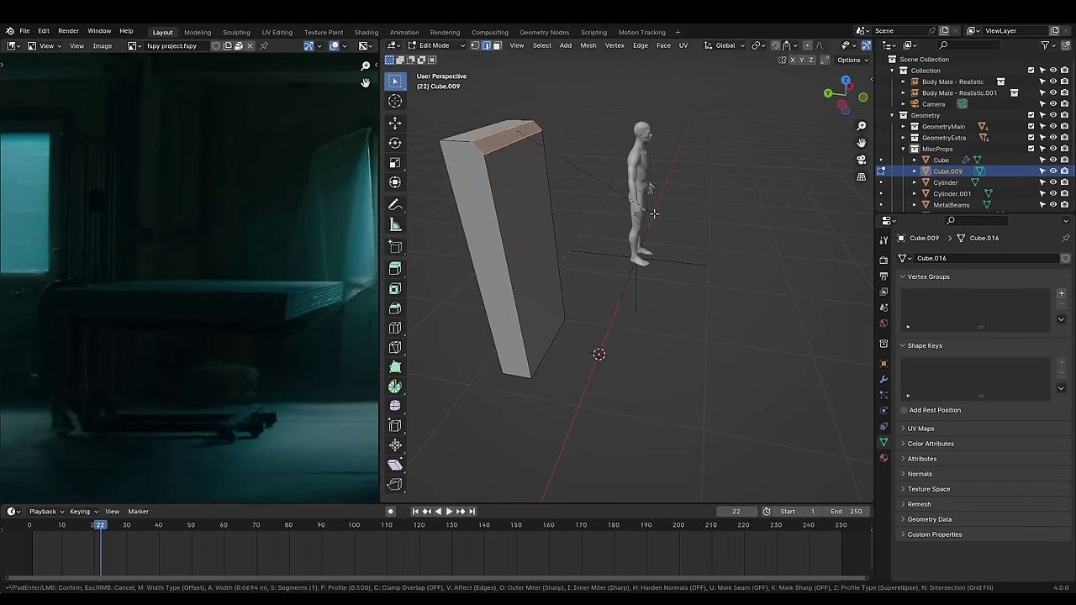
Bevel the slab's top edges and hollow it into an open trolley frame.
key(ctrl+b)
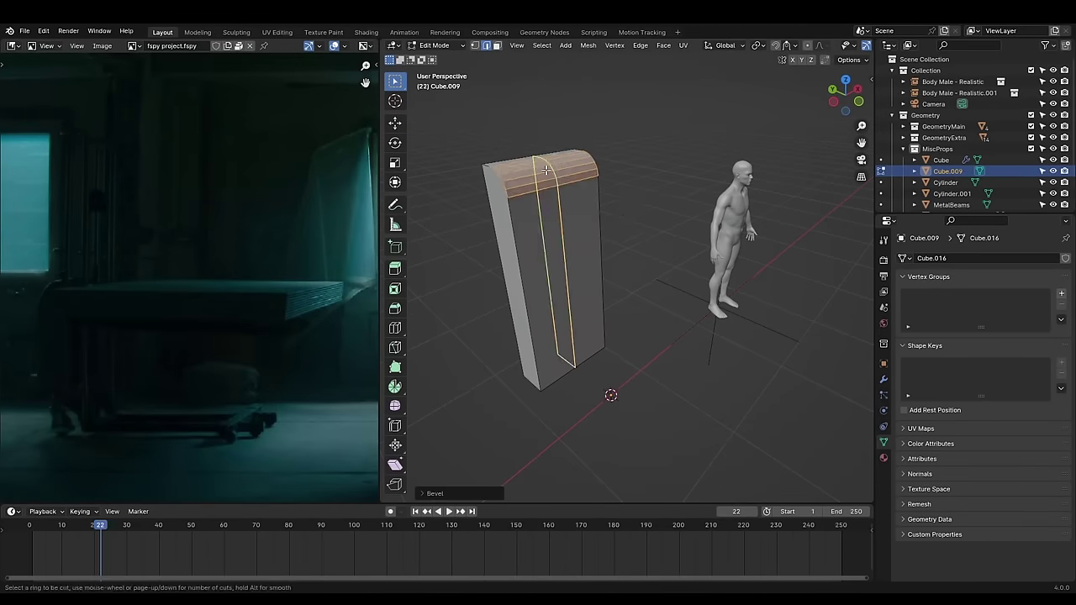
click(606, 242)
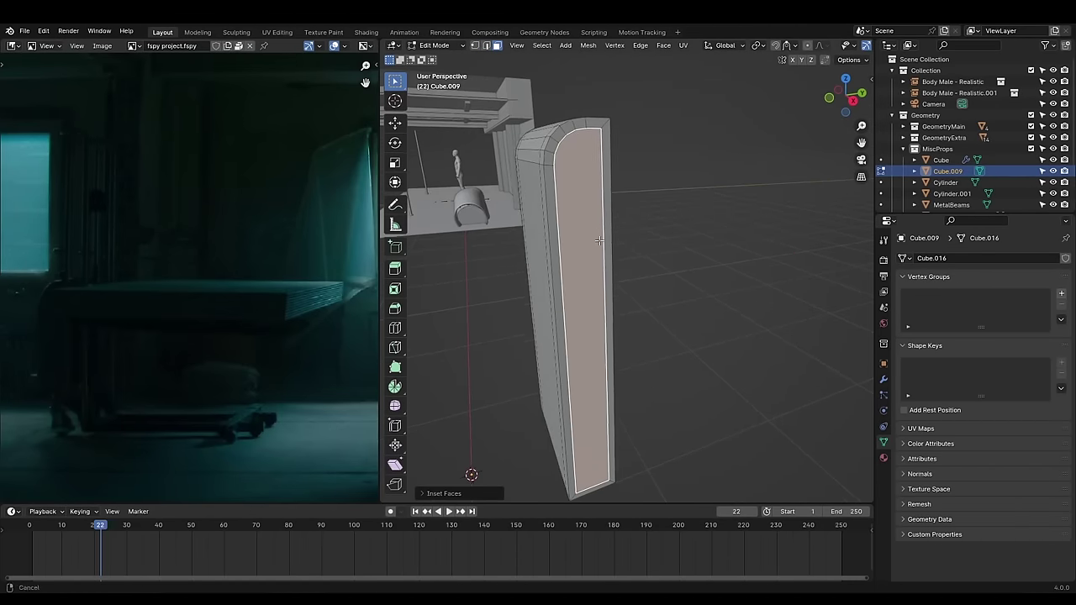
middle_drag(622, 227, 656, 223)
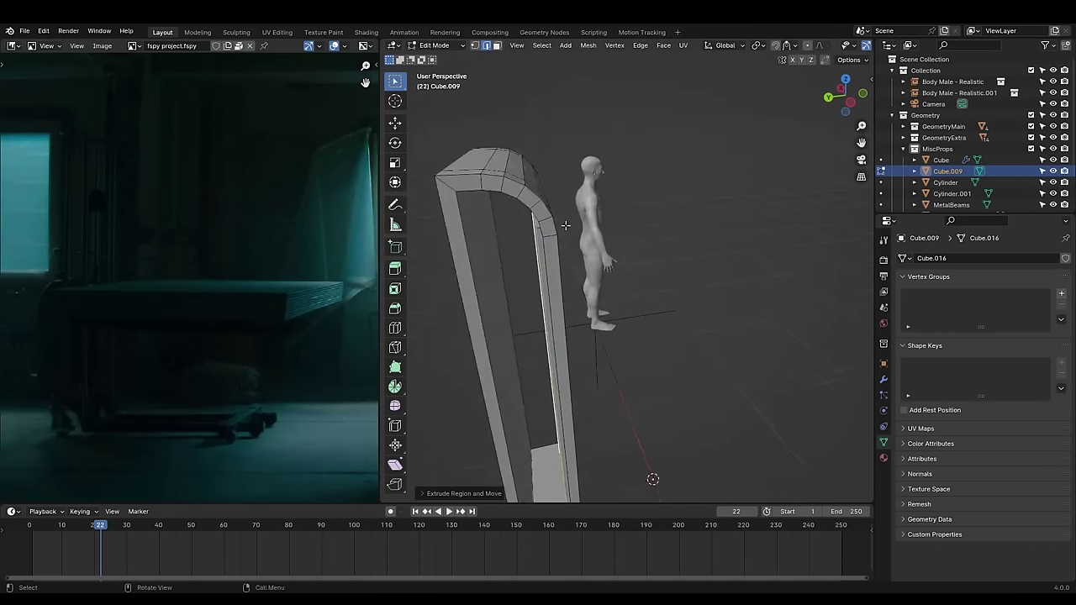
key(2)
scroll(695, 227, up, 5)
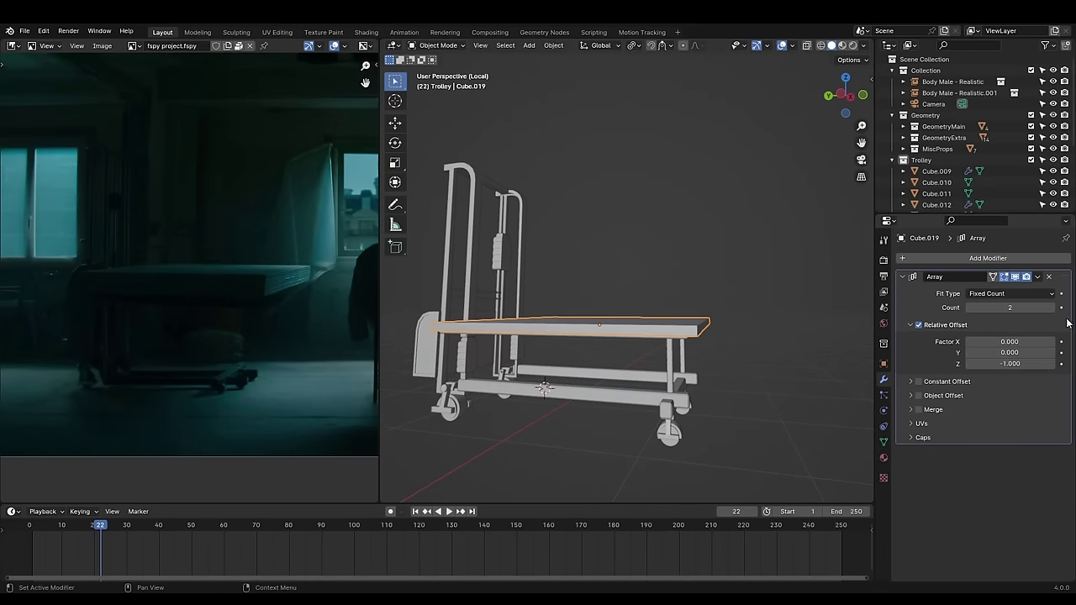
Stack the board platform ten layers high and randomize the layers' transforms.
drag(1012, 306, 989, 311)
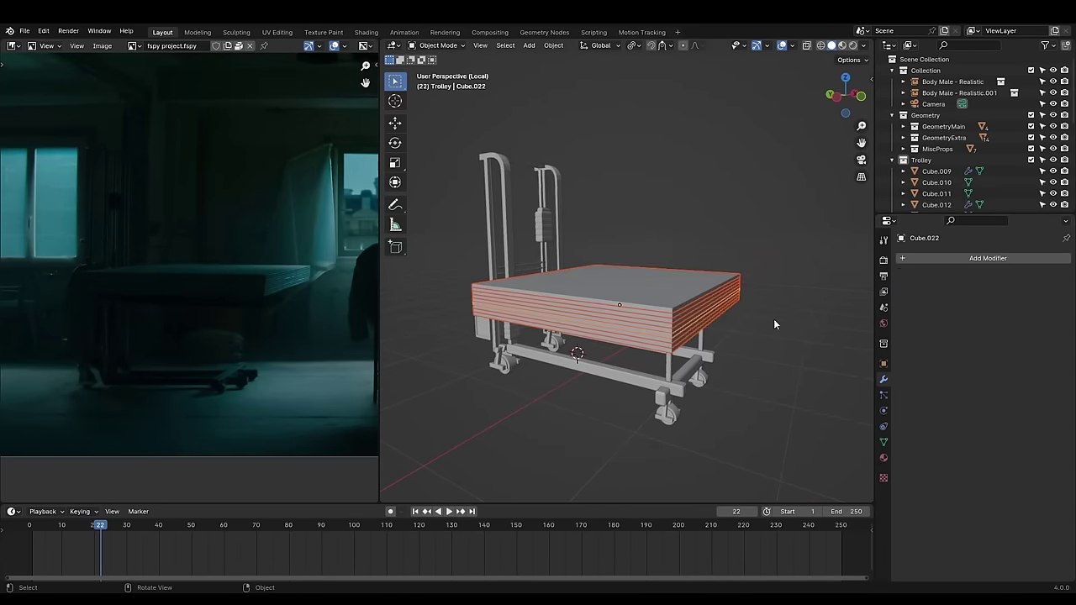
middle_drag(774, 318, 765, 330)
key(F3)
text(randomize)
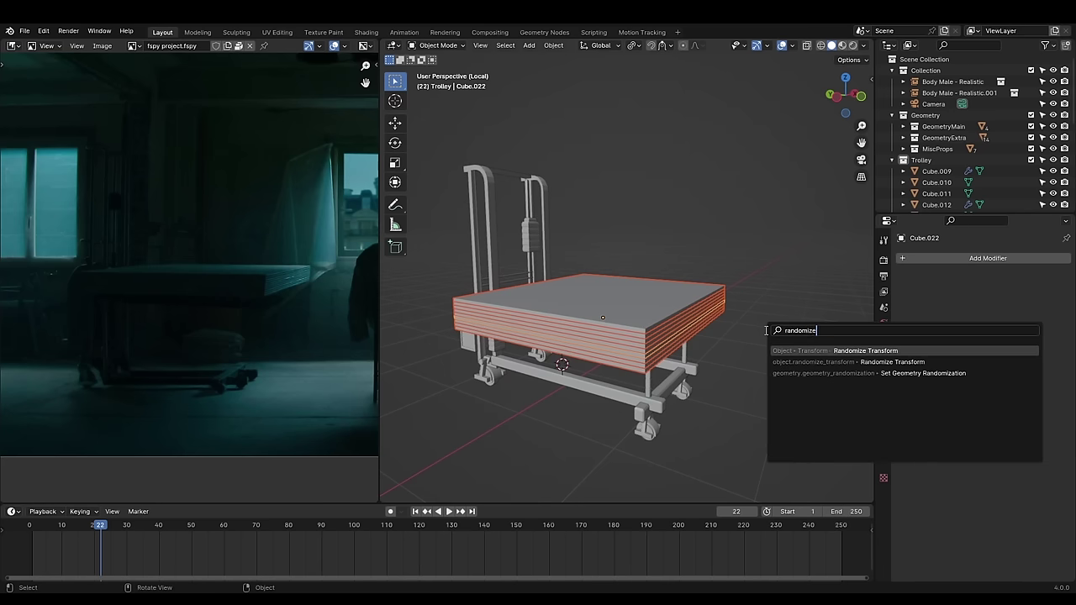
key(Return)
click(425, 498)
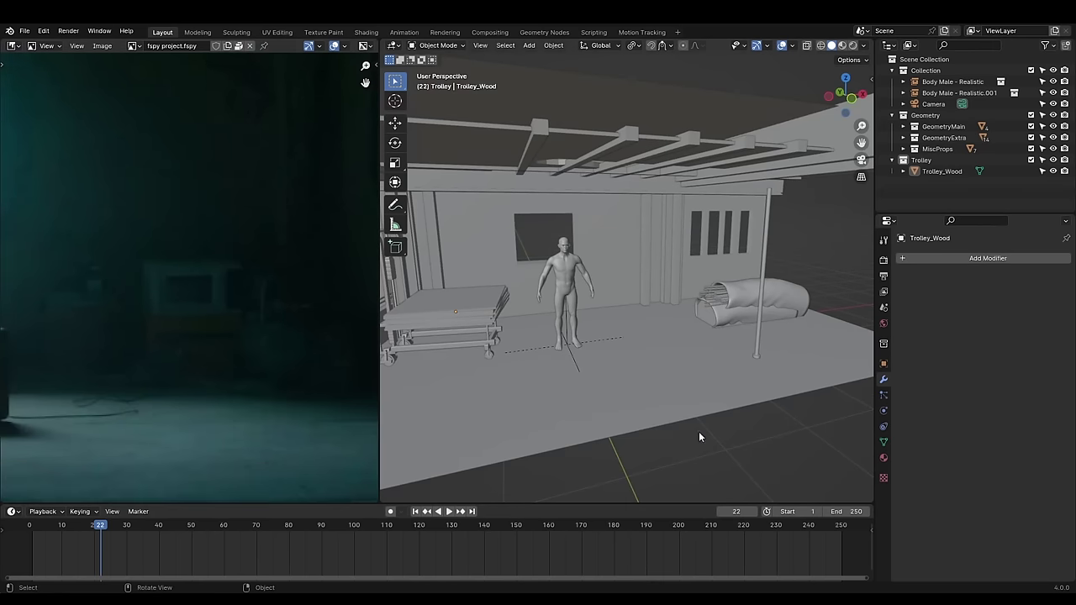
Open the Local asset library and place Box_02 by the figure in the MiscProps collection.
click(12, 511)
click(384, 426)
click(63, 448)
click(48, 361)
scroll(487, 536, down, 2)
drag(165, 538, 588, 370)
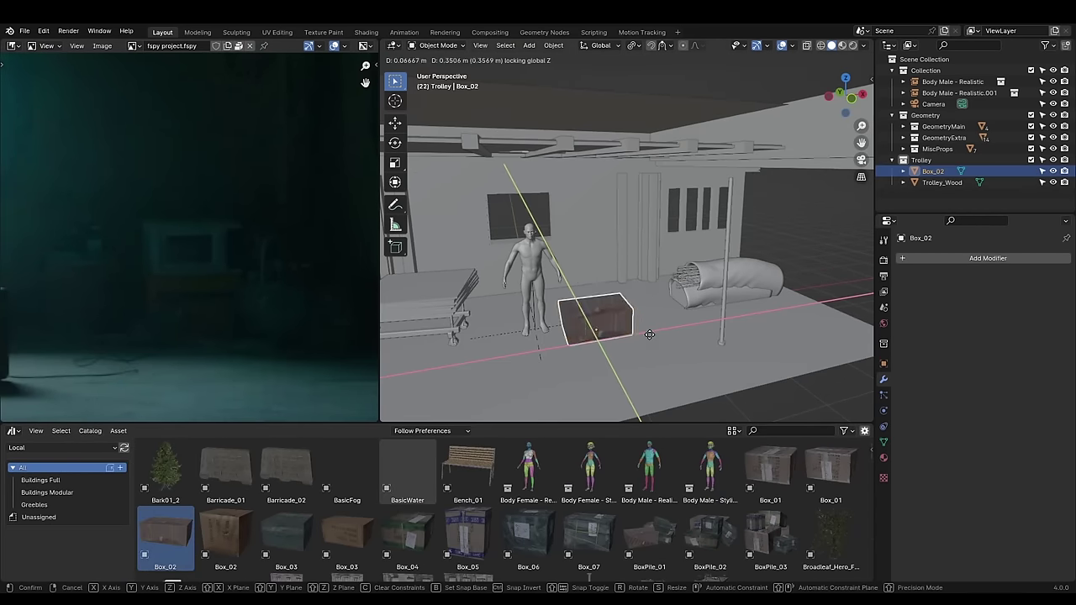
key(KP_Decimal)
key(Escape)
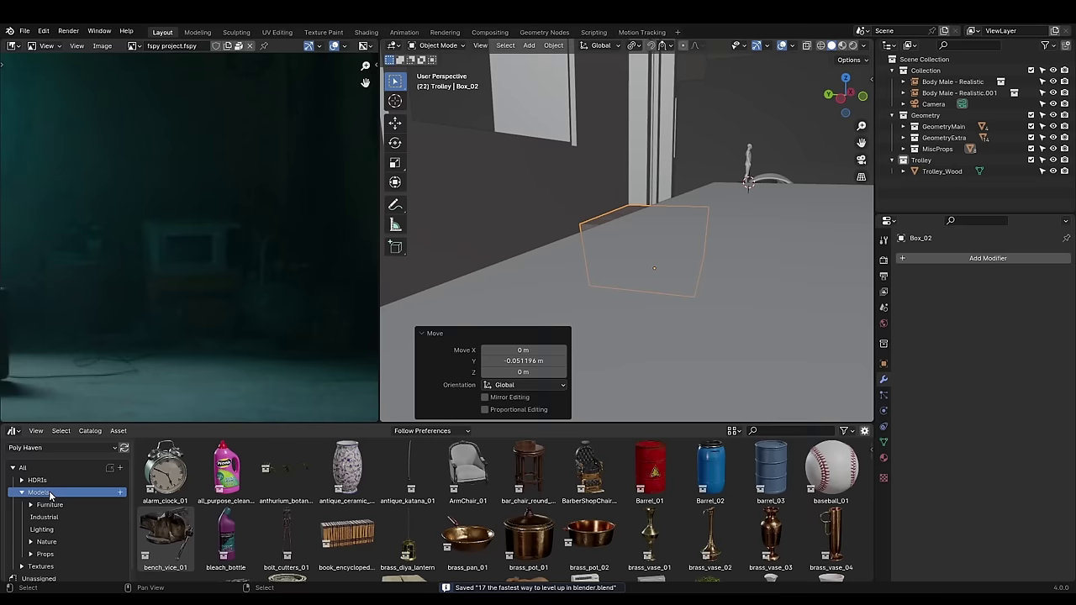
Add Television_01 snapped on top of the box and a wooden bucket beside it.
scroll(251, 523, down, 5)
drag(250, 523, 706, 312)
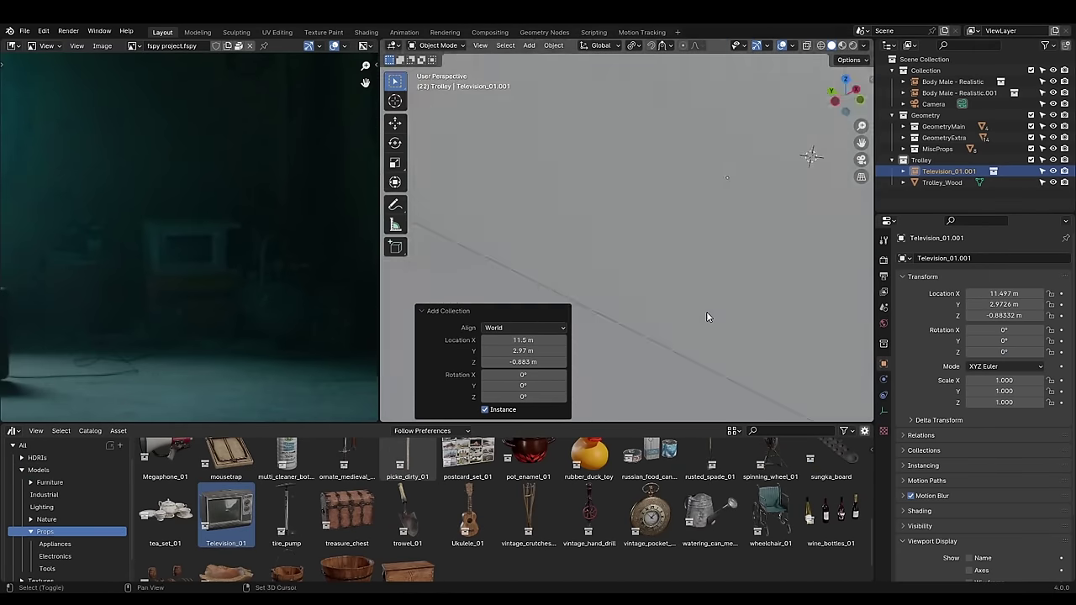
middle_drag(706, 312, 639, 286)
key(shift+s)
click(672, 305)
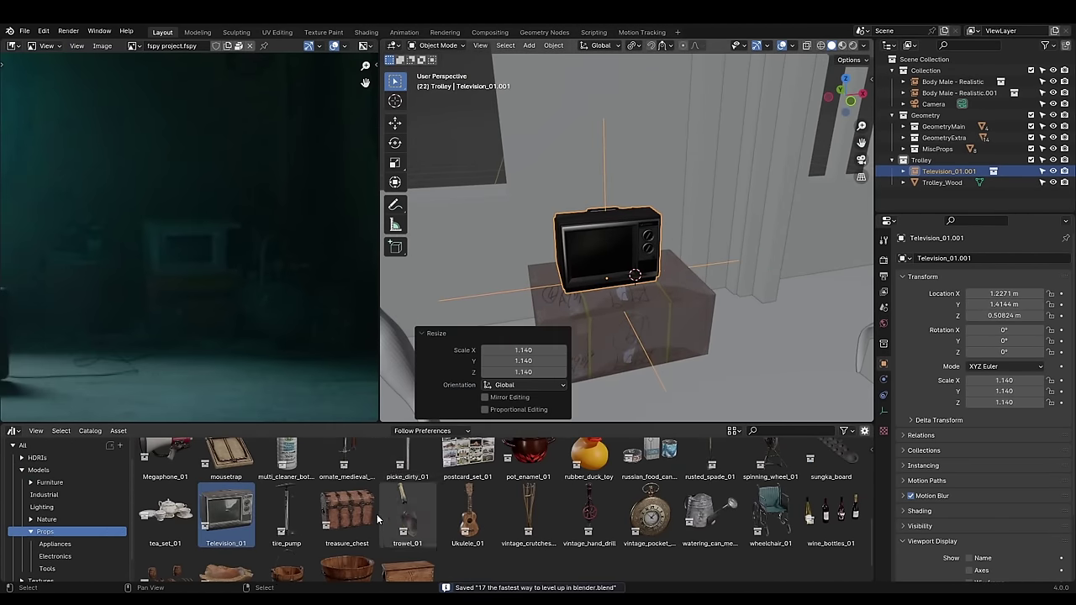
scroll(287, 521, down, 2)
drag(287, 546, 661, 294)
key(KP_Decimal)
scroll(603, 238, down, 3)
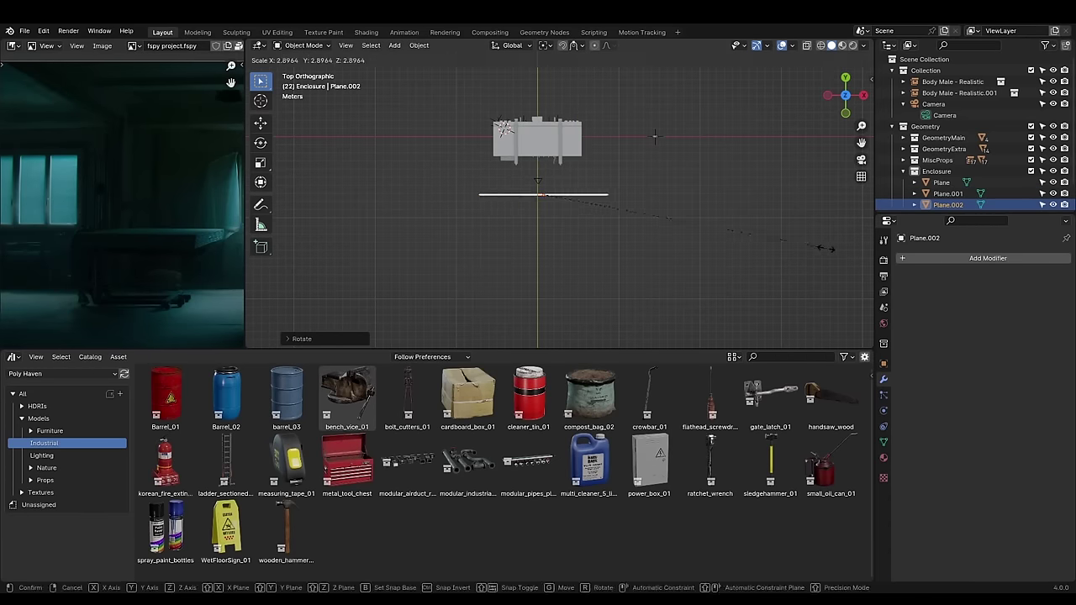
Scale a wall plane to fit the enclosure and raise Plane.003 along the wall.
click(828, 248)
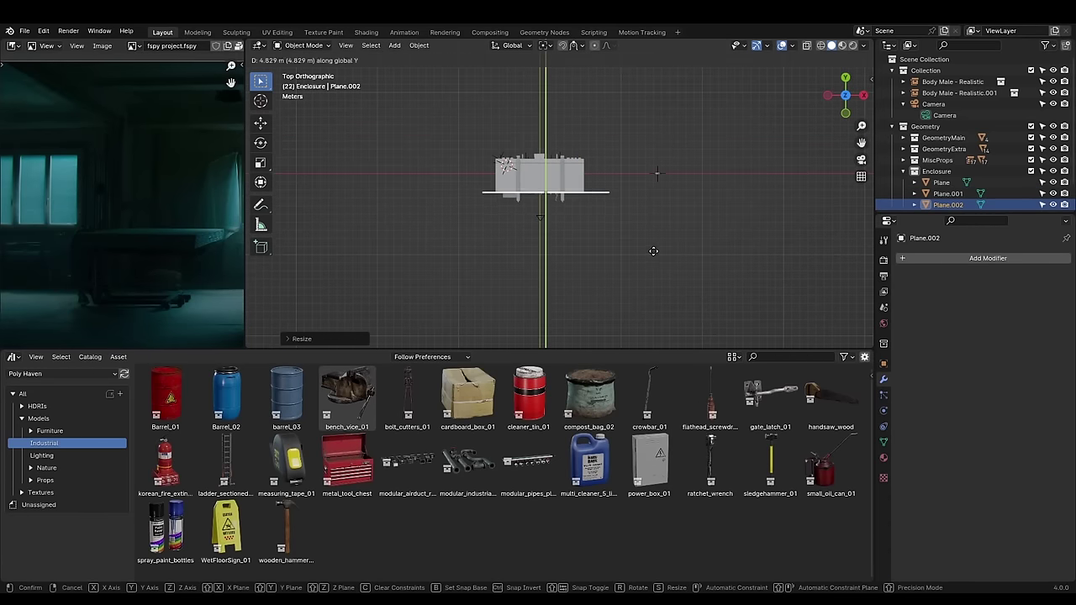
middle_drag(828, 248, 675, 242)
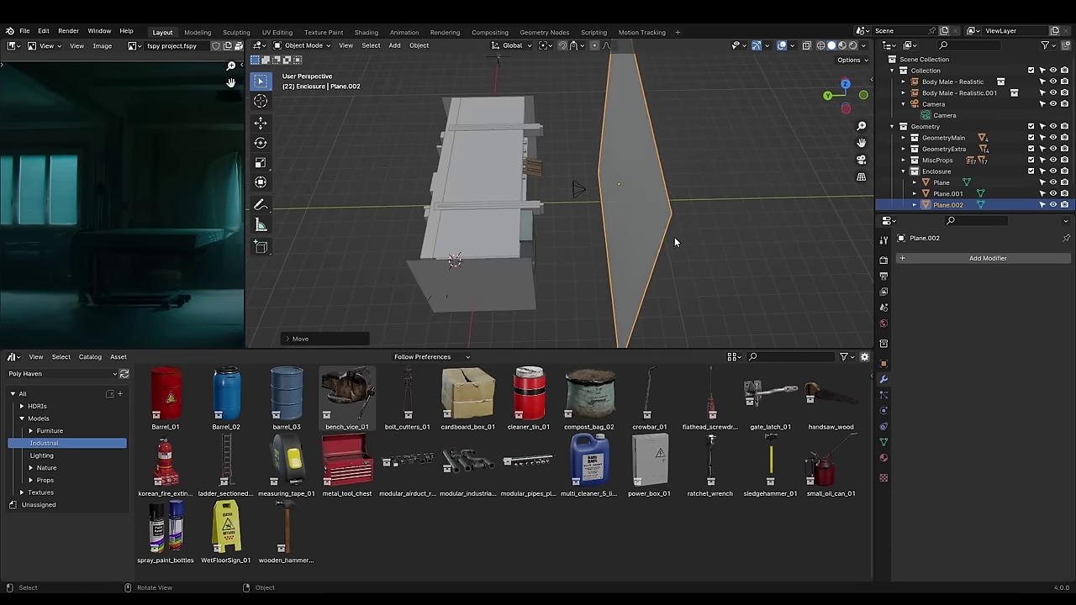
key(KP_7)
key(KP_3)
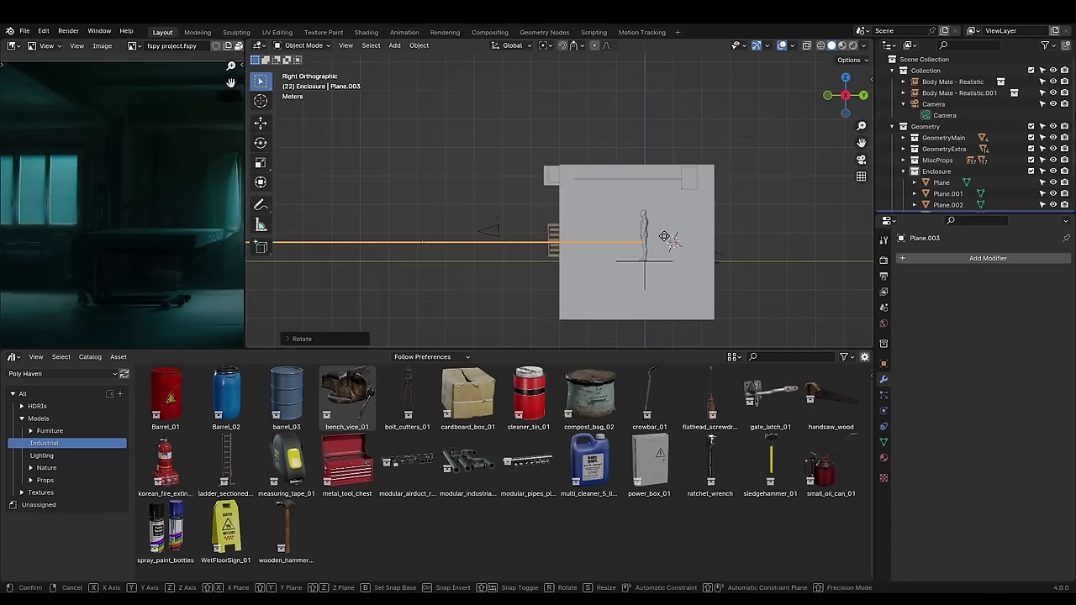
key(g)
click(632, 172)
shift+middle_drag(633, 172, 567, 243)
click(476, 228)
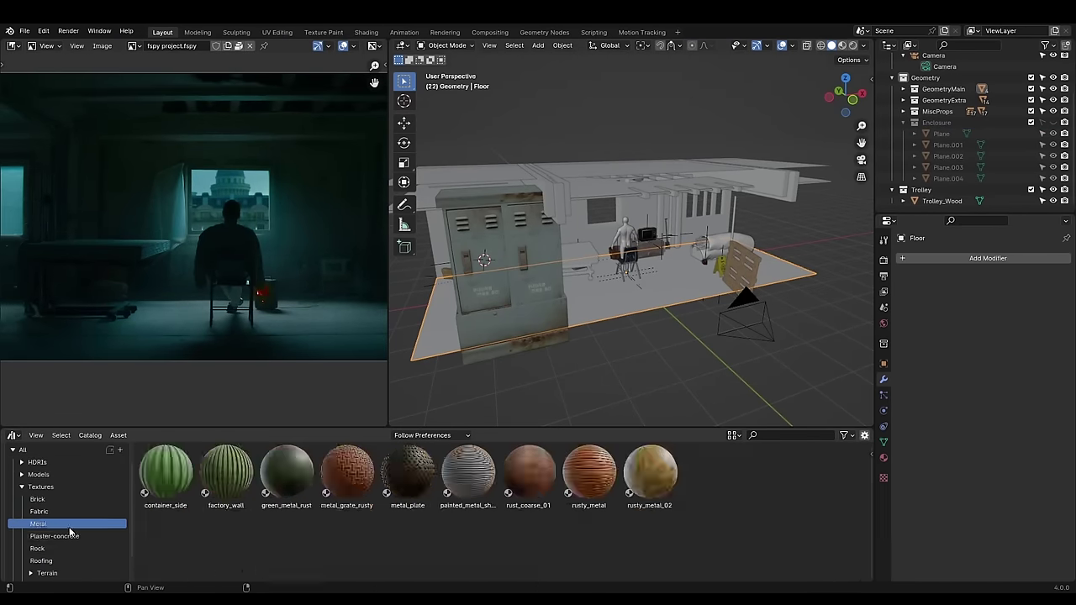
Apply the concrete_layers_02 material to the floor and preview its diffuse image.
drag(347, 492, 564, 392)
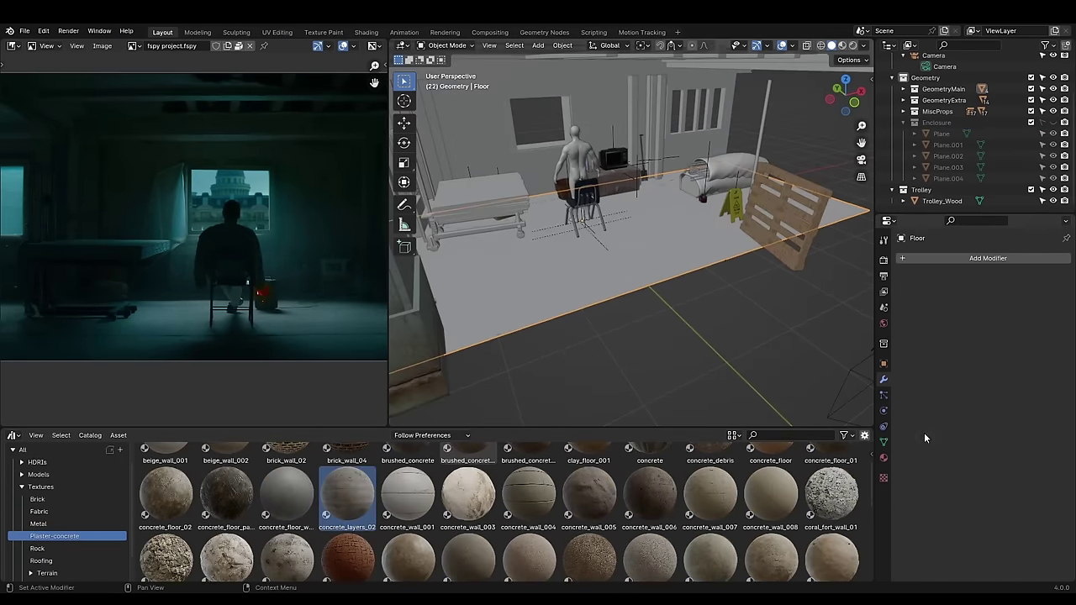
middle_drag(741, 198, 709, 249)
key(z)
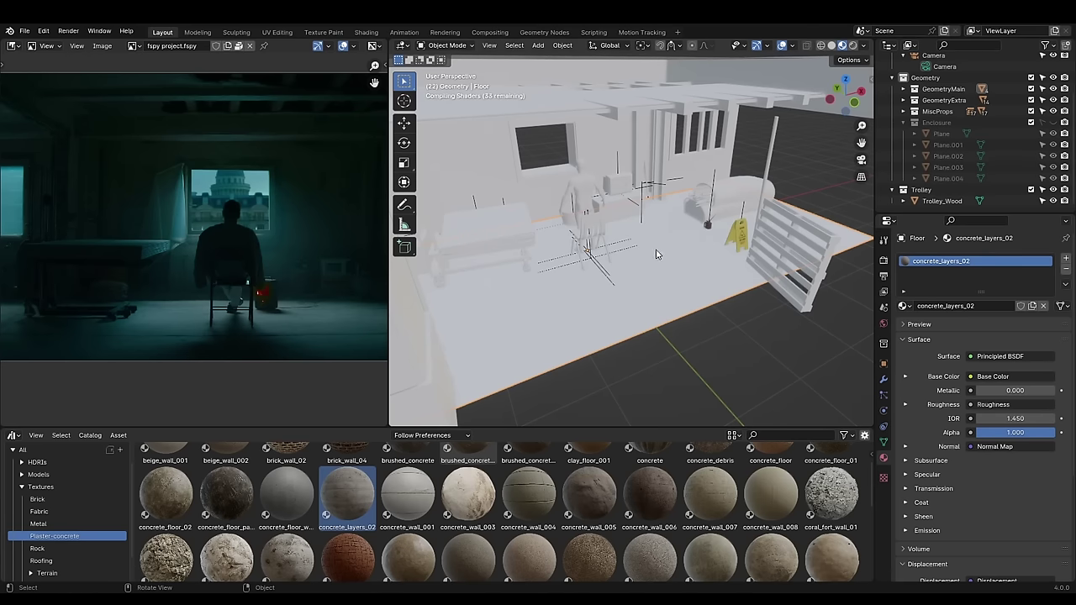
click(134, 46)
click(168, 82)
scroll(213, 246, down, 5)
UV-unwrap the floor mesh in the UV Editing workspace.
key(Tab)
middle_drag(656, 286, 664, 292)
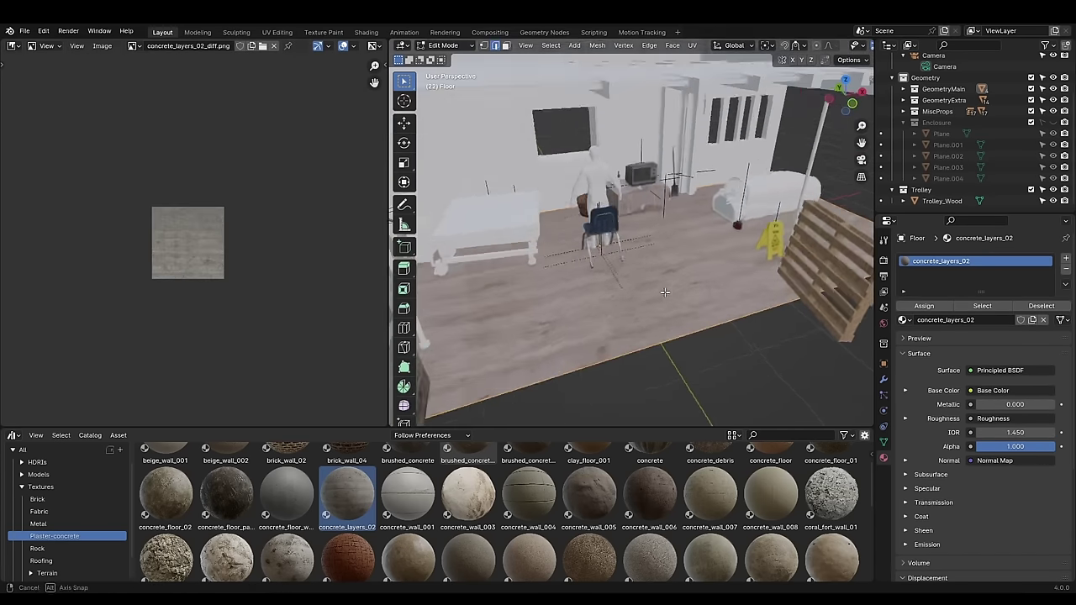
click(13, 46)
click(135, 46)
click(276, 32)
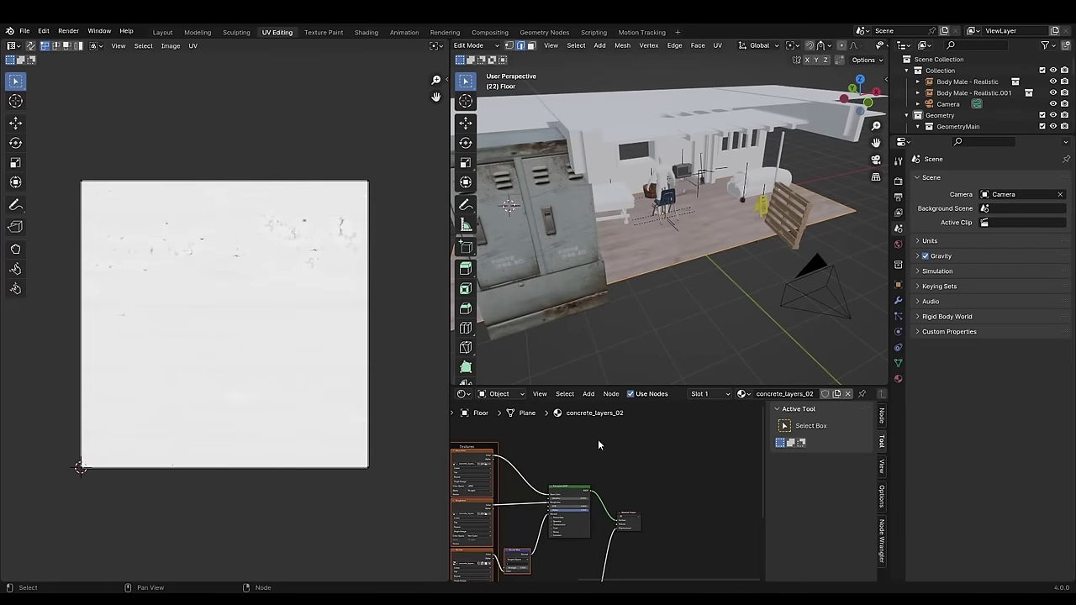
key(u)
click(686, 286)
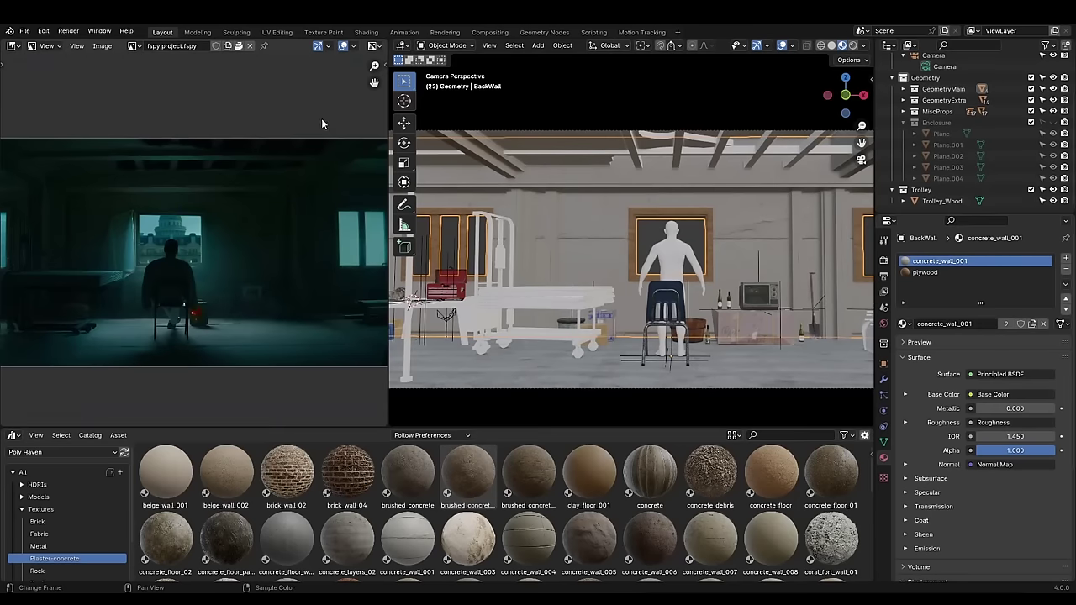
Subdivide the back wall and set up the Grab sculpt brush at strength 0.05.
key(Tab)
key(ctrl+f)
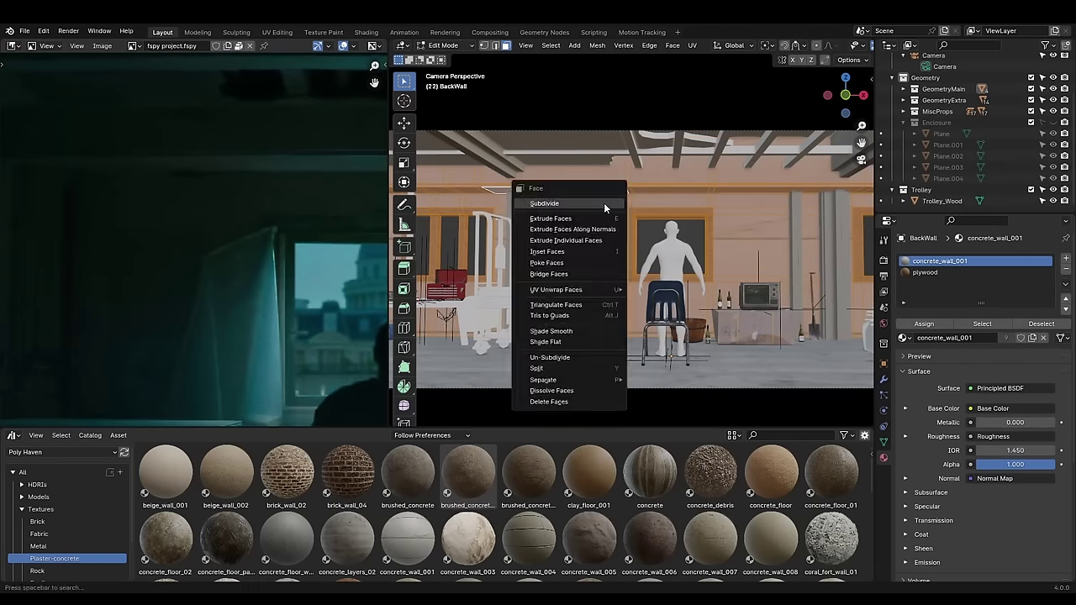
click(604, 203)
click(450, 82)
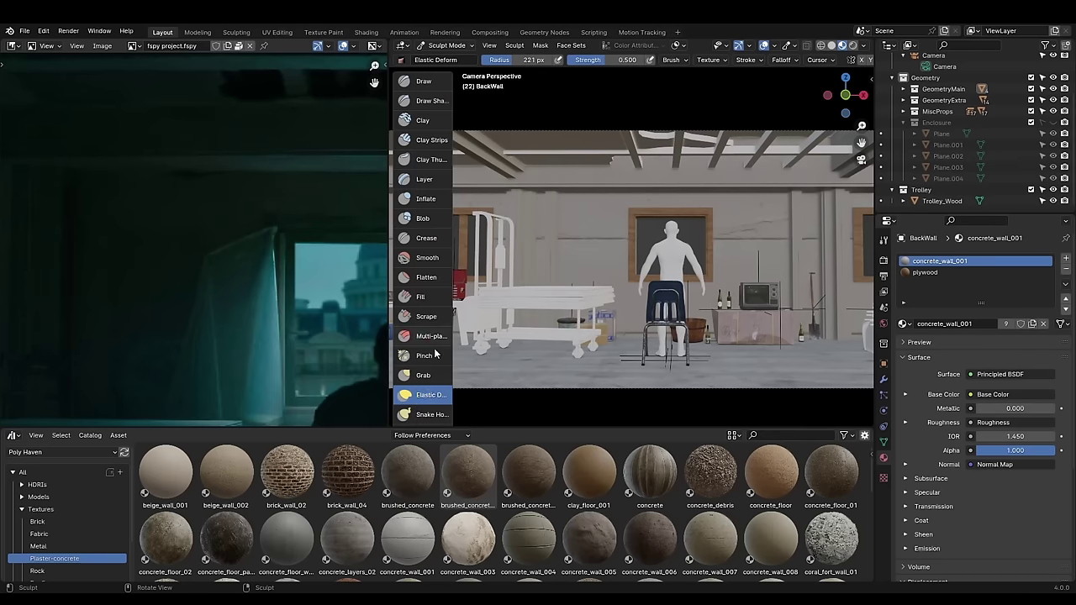
click(423, 375)
click(616, 58)
text(0.05)
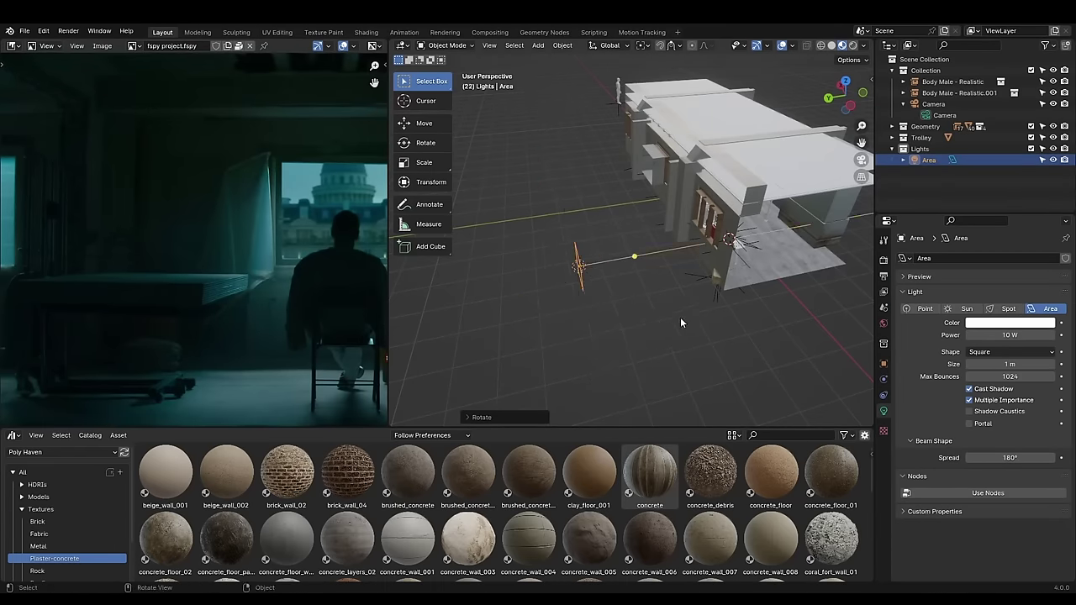
Enlarge the area light and set its power to 1500 W.
middle_drag(681, 323, 691, 270)
key(s)
middle_drag(655, 353, 807, 328)
key(ctrl+s)
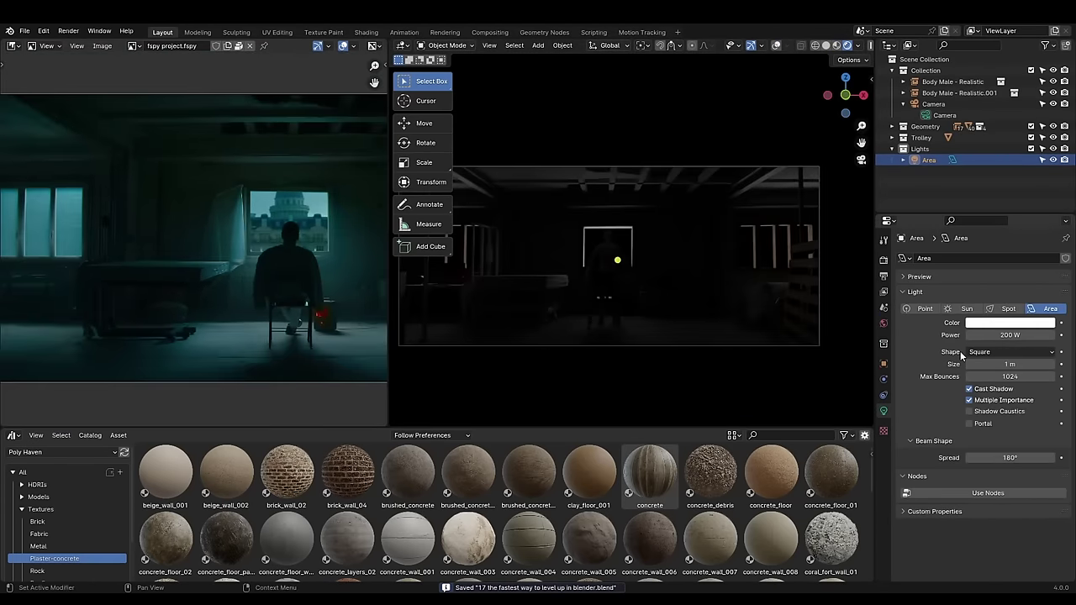
click(1016, 336)
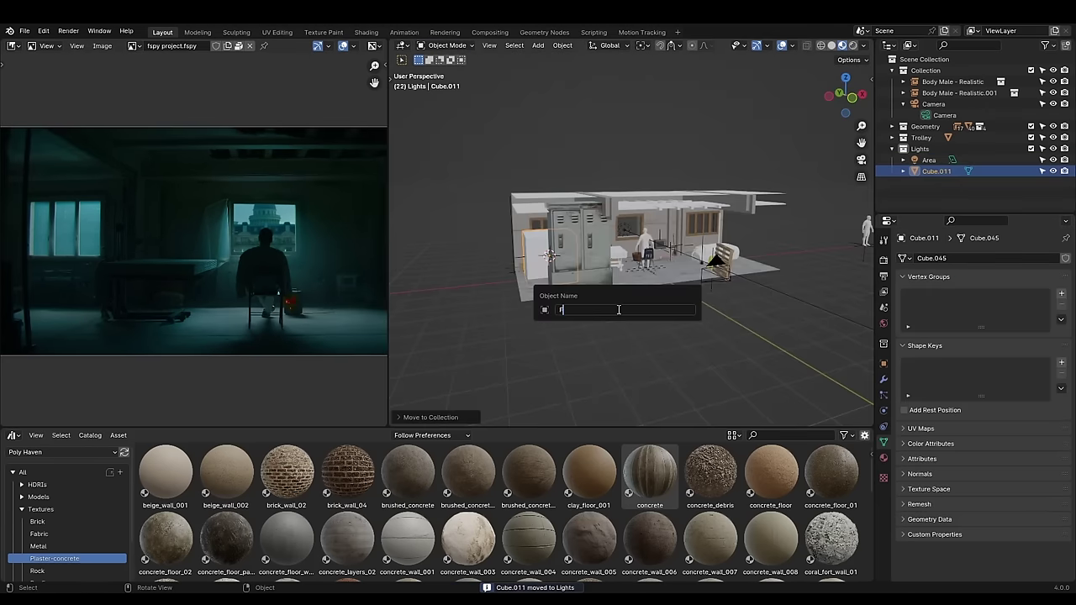
Move the Fog cube into place and add a Principled Volume node to it.
key(g)
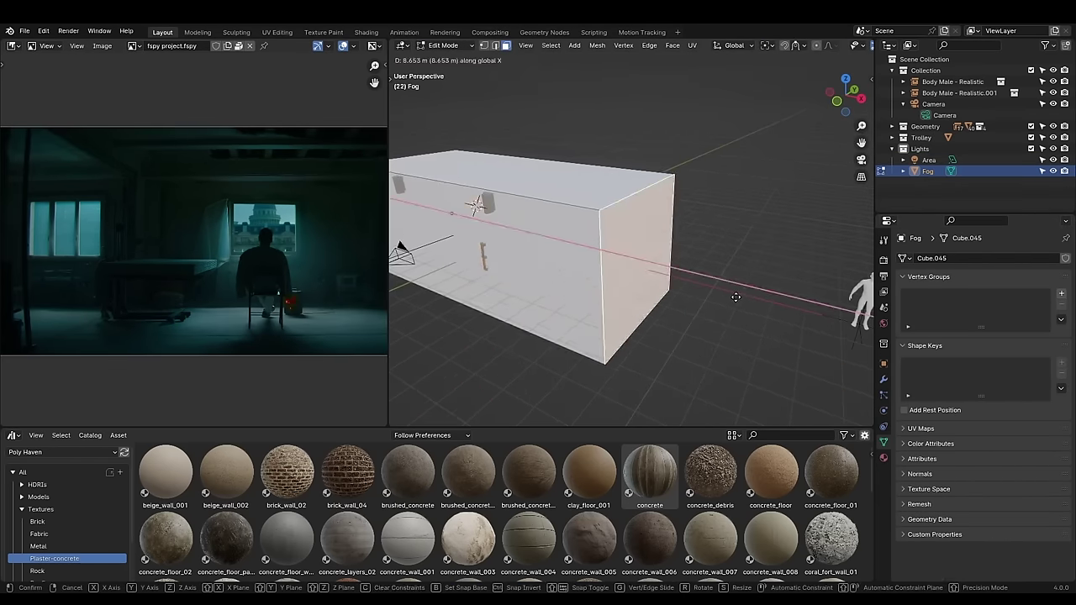
right_click(639, 271)
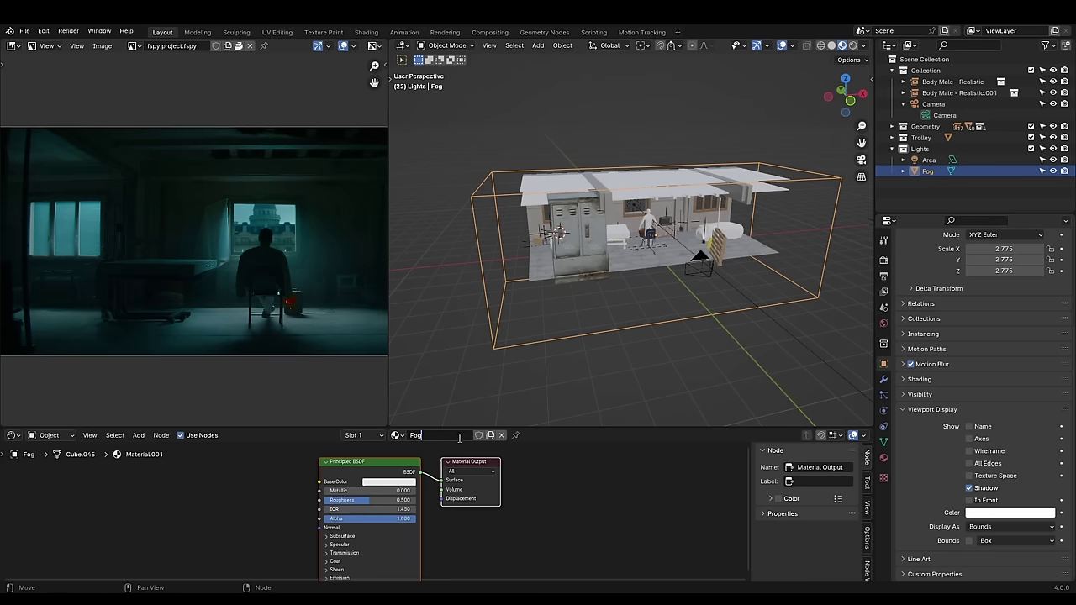
key(ctrl+s)
key(shift+a)
mouse_move(311, 477)
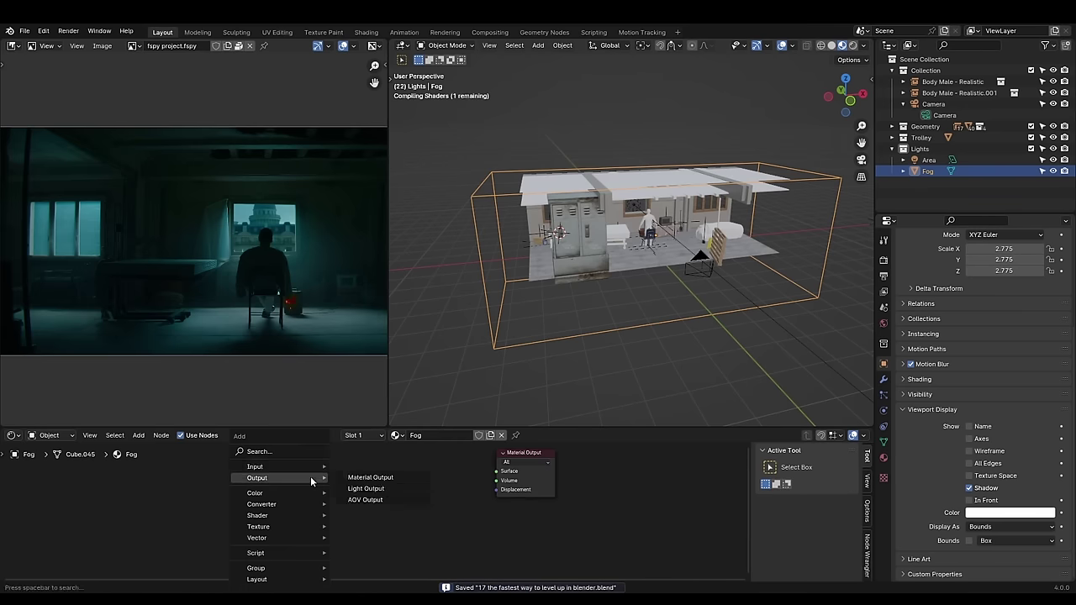
text(volume)
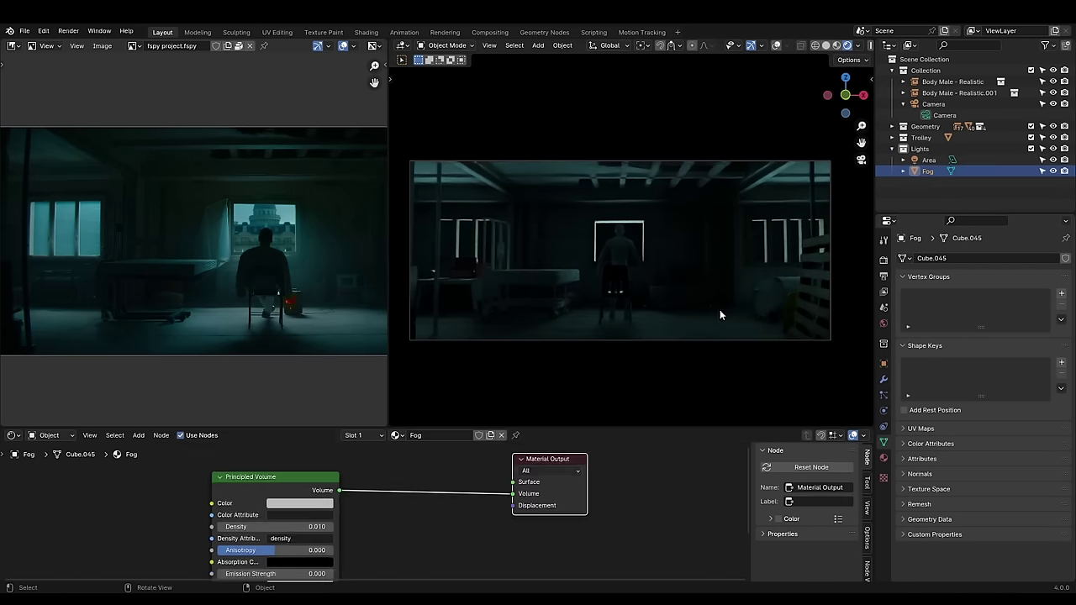
Set the fog's volume density to 0.1 and anisotropy to 0.464.
scroll(365, 539, up, 2)
click(252, 523)
text(0.1)
key(Return)
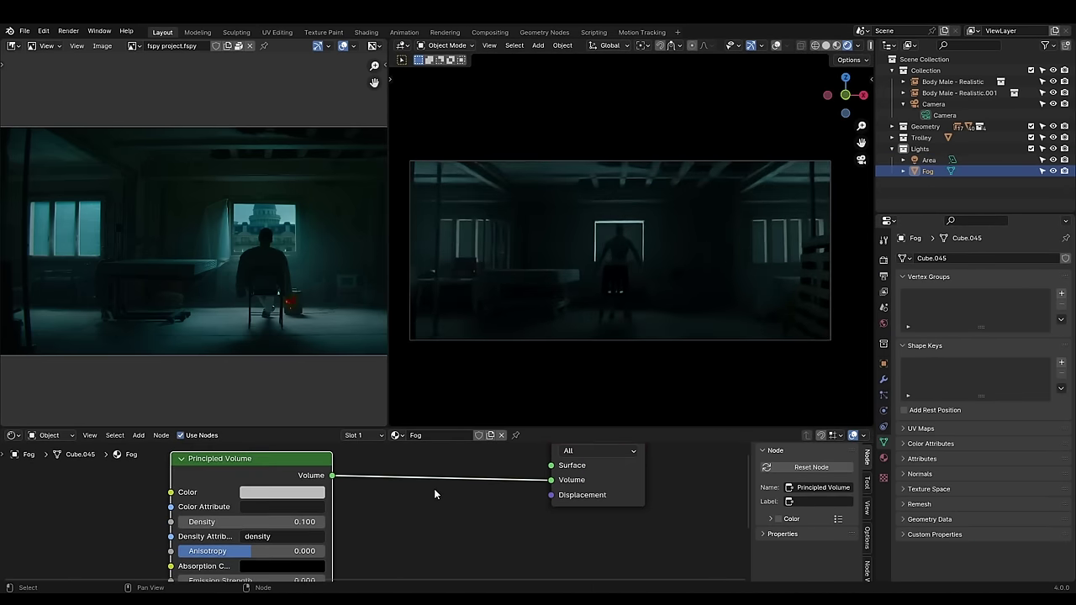
shift+scroll(435, 494, down, 1)
drag(252, 539, 286, 538)
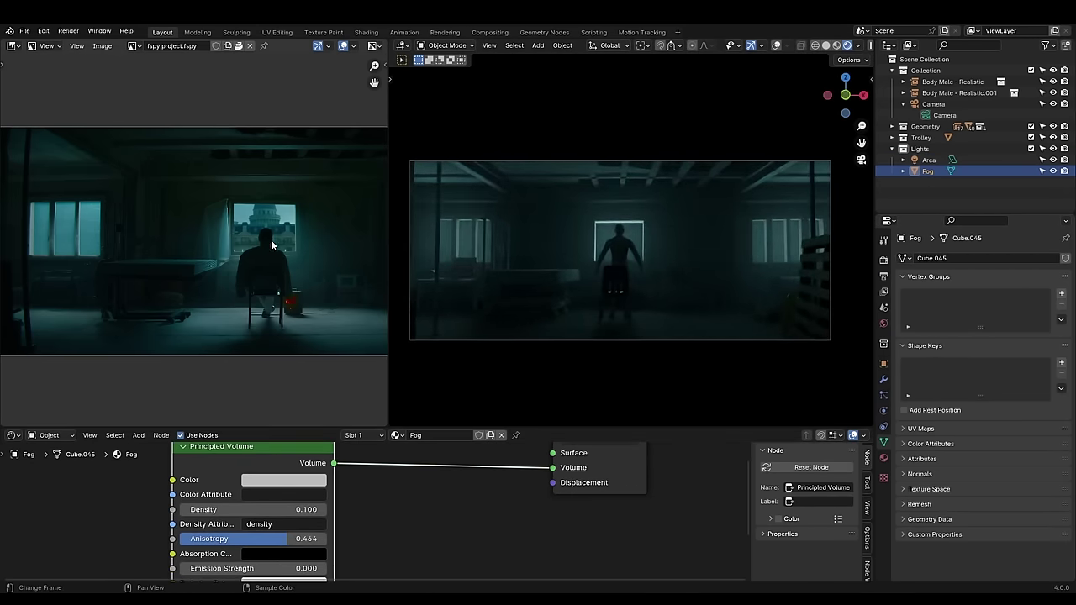
Change the Area light's colour to teal.
scroll(271, 245, down, 1)
click(929, 159)
click(1033, 324)
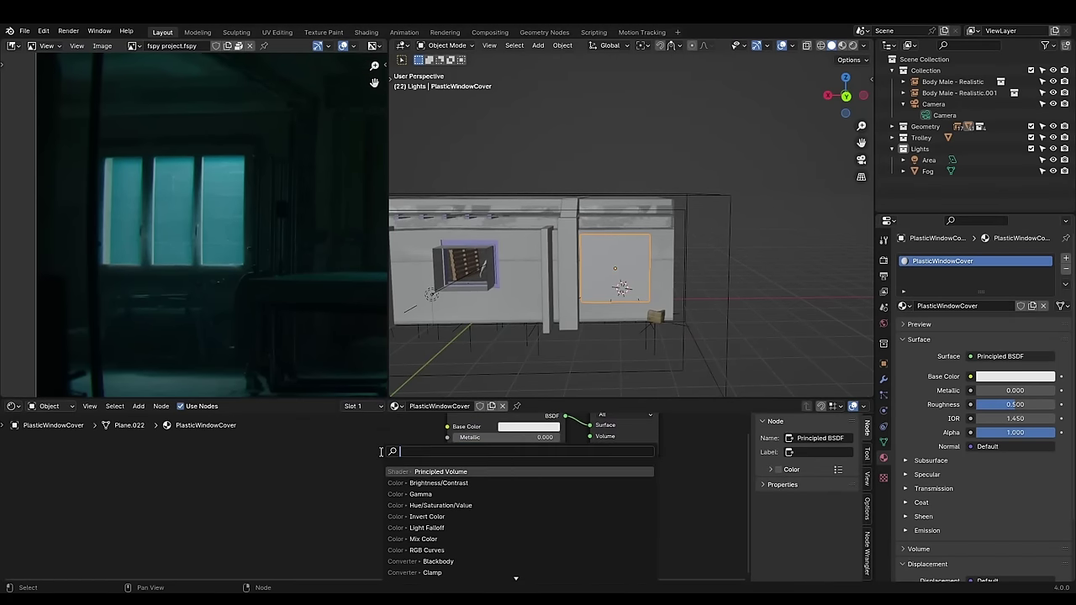
Add a Noise Texture (scale 17.3, detail 9.8) and set Transmission Weight to 0.891.
middle_drag(684, 292, 631, 256)
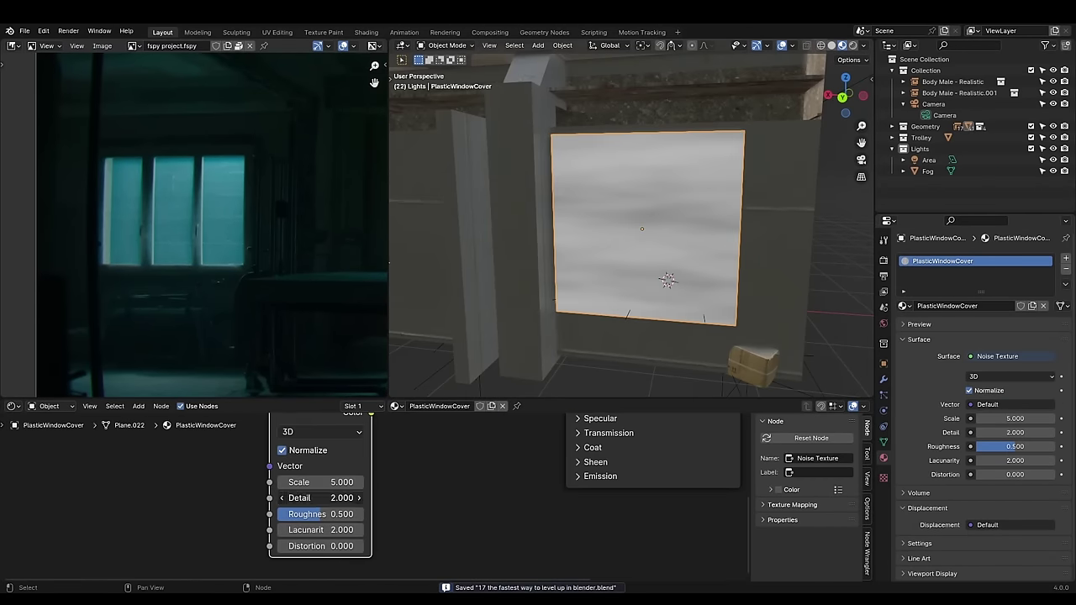
drag(312, 480, 336, 480)
ctrl+shift+click(521, 476)
scroll(407, 492, up, 3)
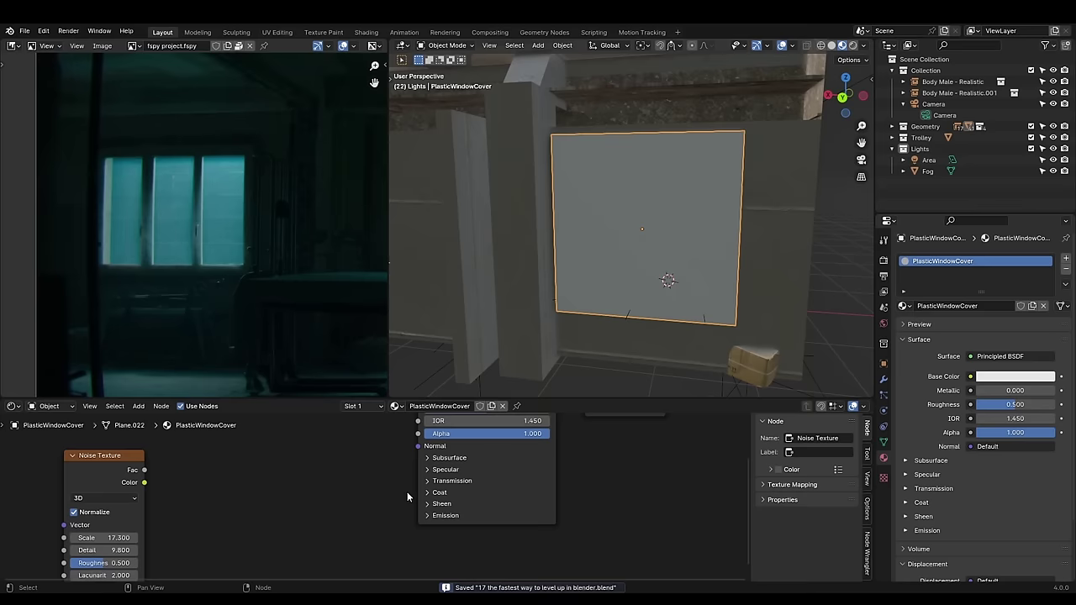
click(435, 497)
drag(496, 512, 422, 512)
Link the noise Color into Roughness, save the file, and check it through the camera.
middle_drag(422, 512, 434, 555)
drag(141, 542, 437, 461)
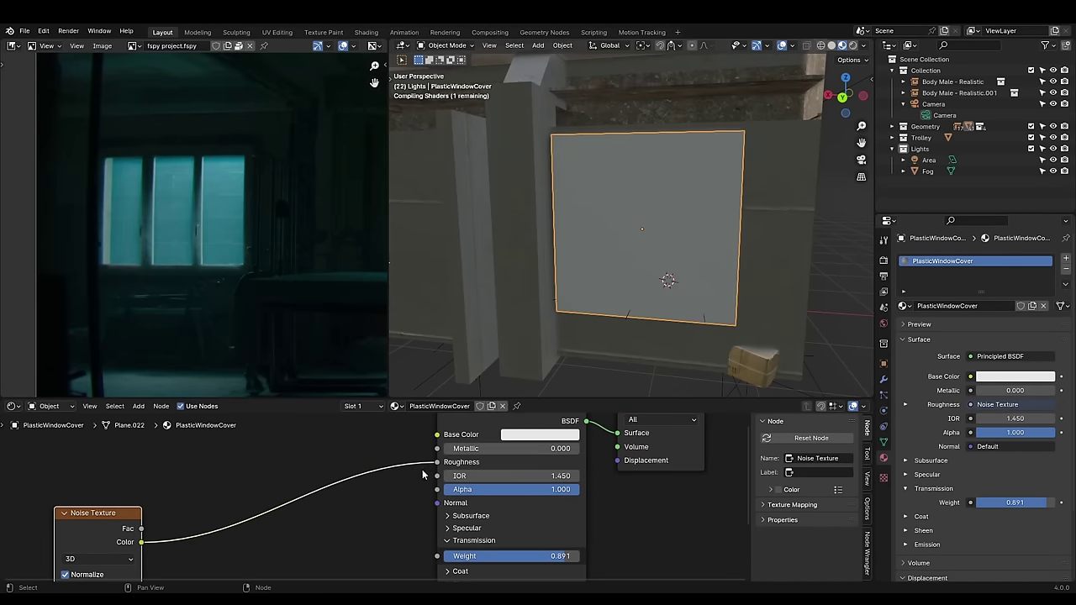
key(ctrl+s)
middle_drag(471, 295, 567, 294)
key(KP_0)
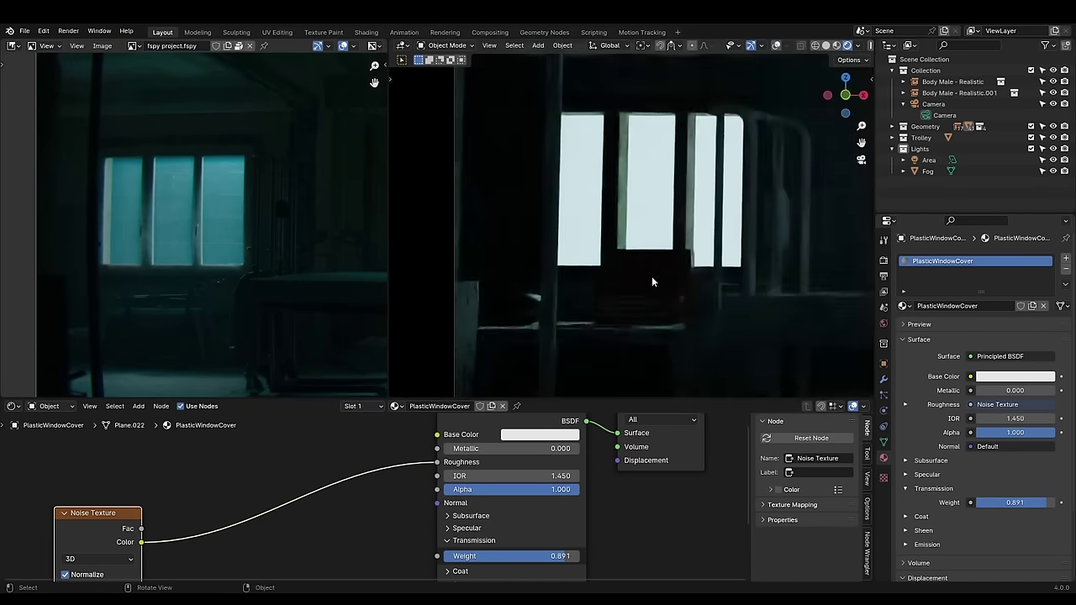
middle_drag(345, 535, 340, 480)
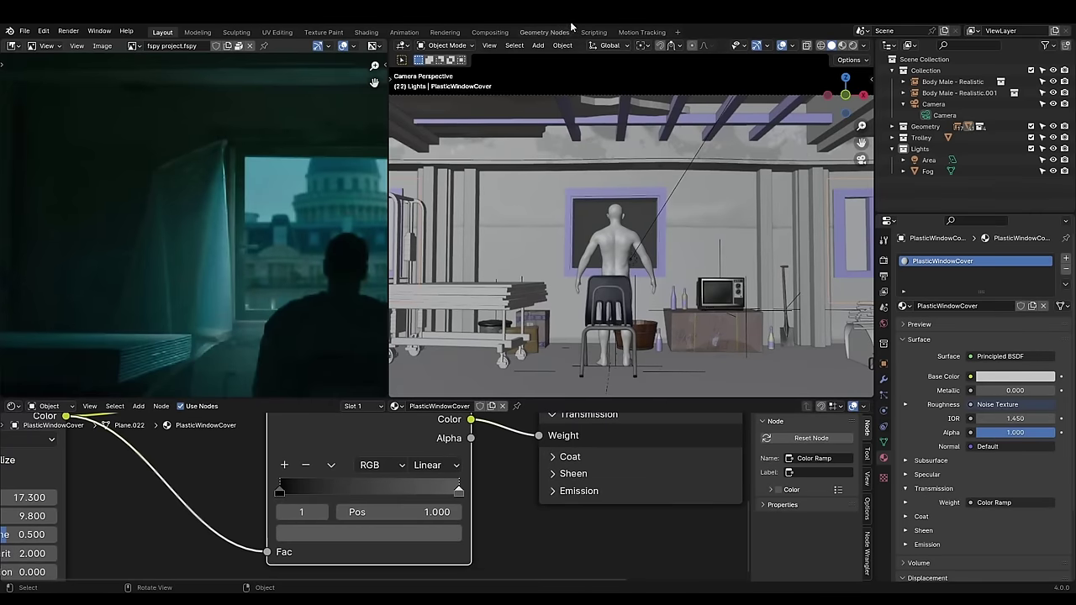
Add a plane, move it toward the window and scale it to cover the window.
key(shift+a)
mouse_move(538, 216)
click(609, 215)
key(g)
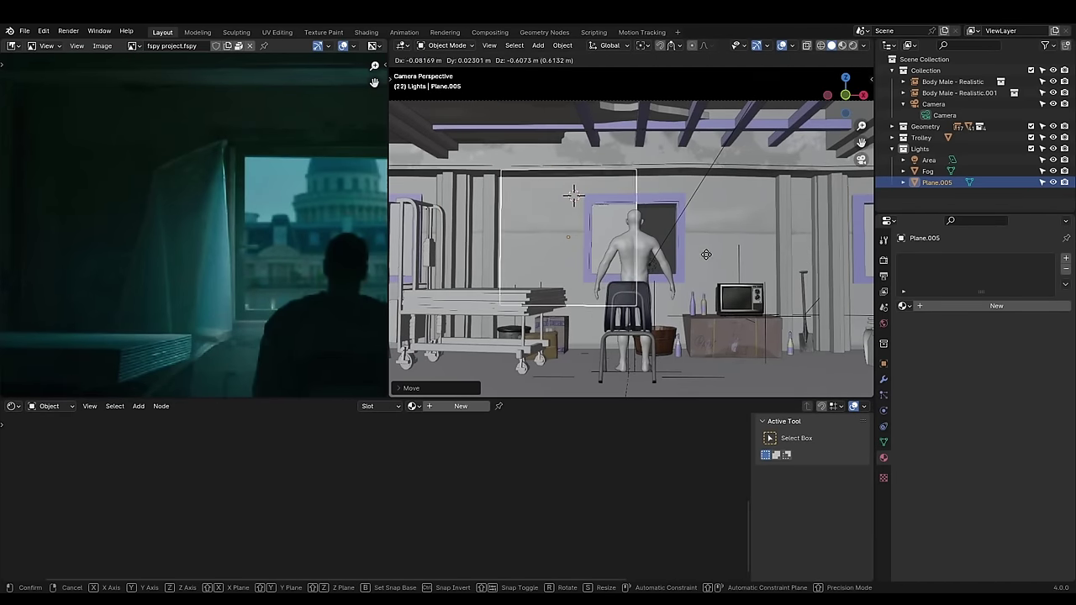
key(Return)
key(s)
click(705, 298)
scroll(569, 236, up, 2)
right_click(569, 237)
key(Escape)
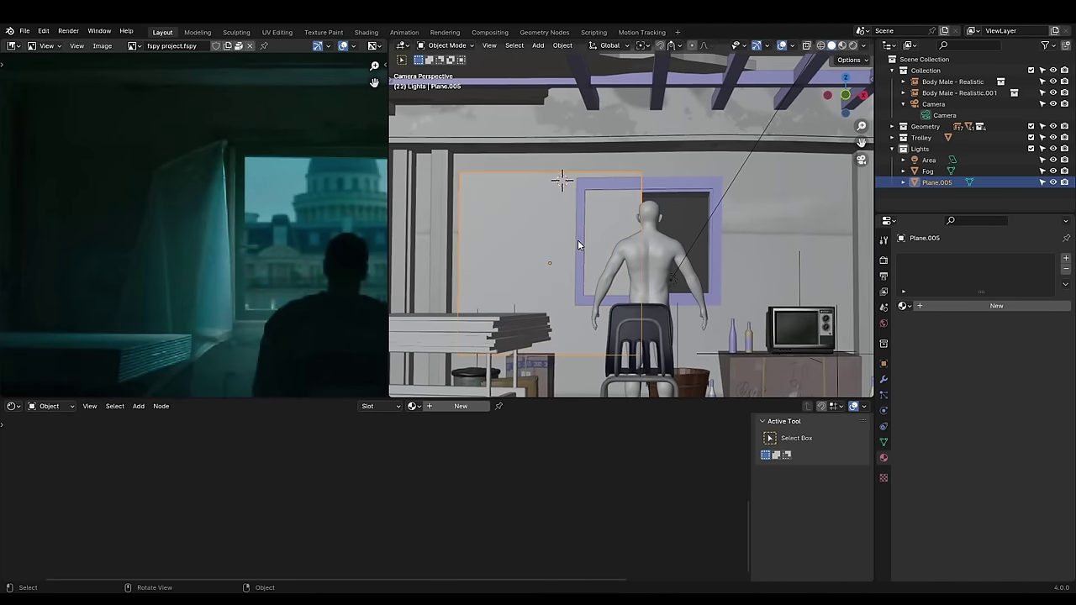
scroll(564, 178, up, 2)
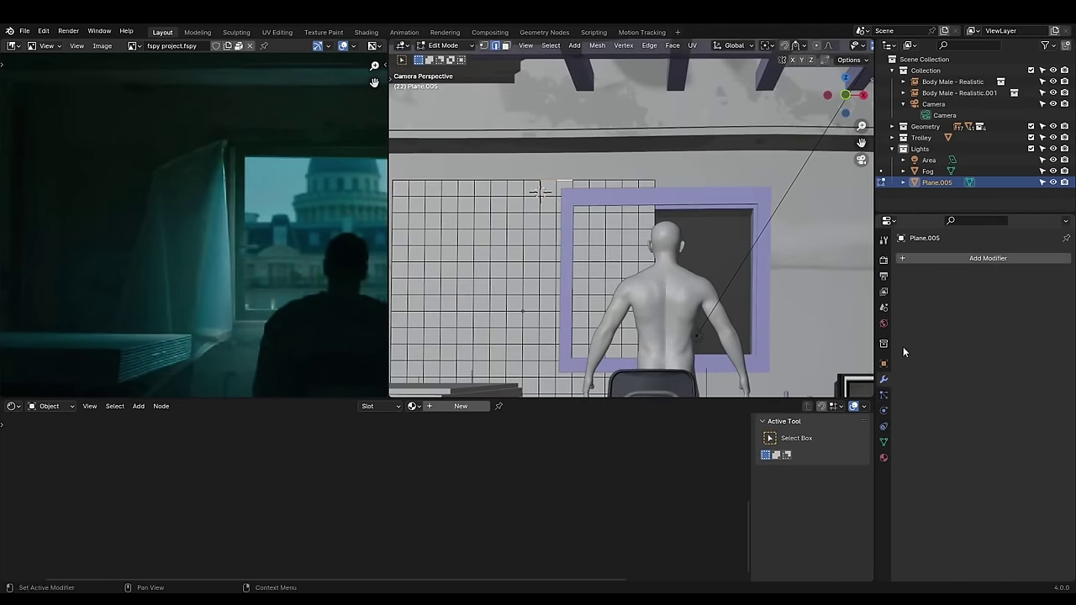
Create a vertex group named Pin holding the chosen vertices.
click(883, 442)
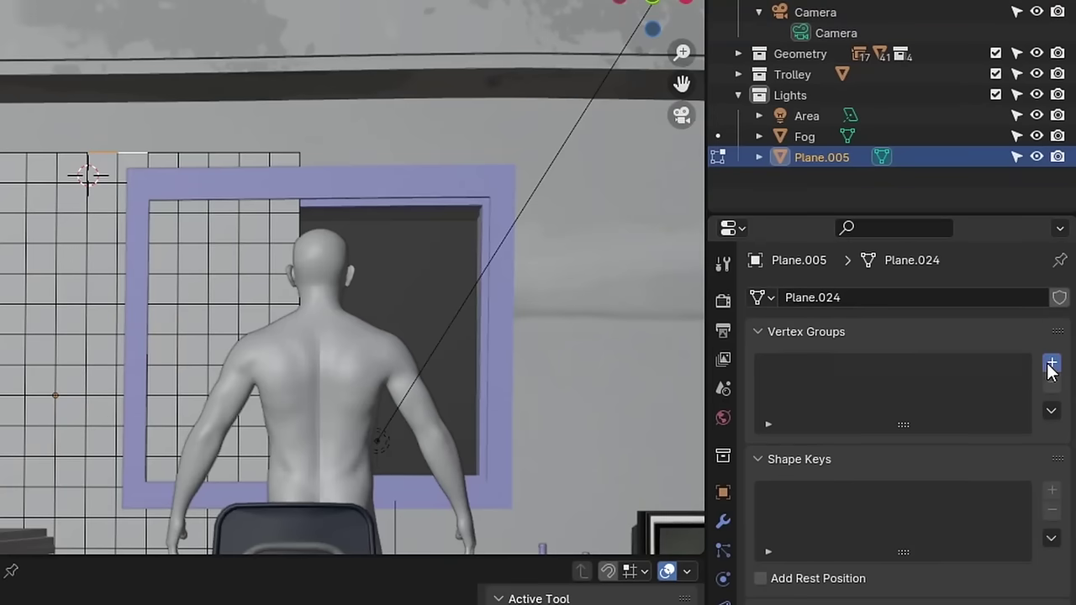
click(1061, 294)
double_click(960, 299)
text(Pin)
key(Return)
key(Tab)
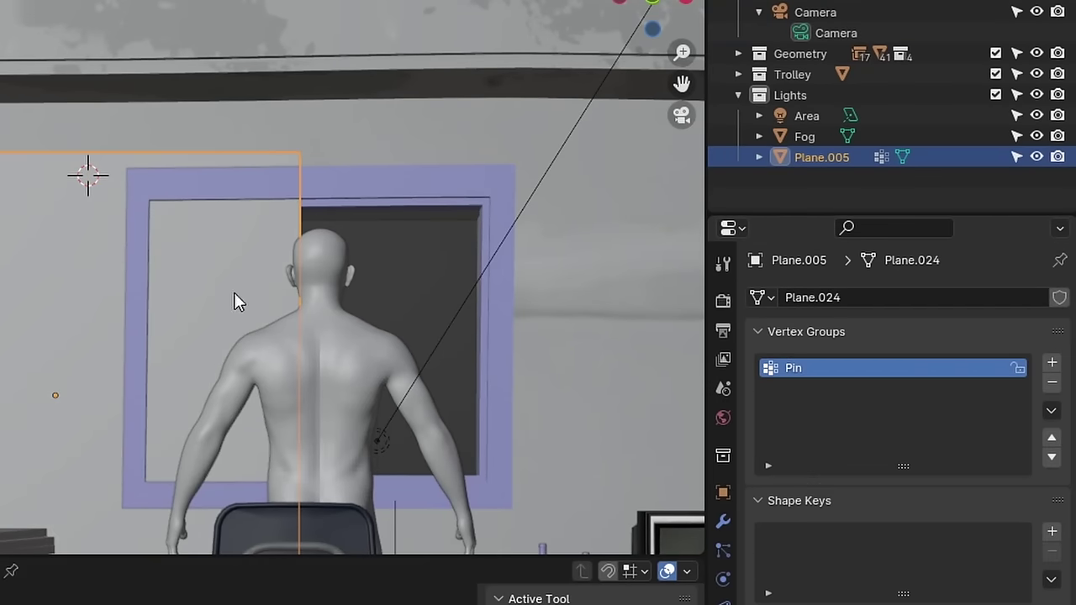
Enable Cloth physics with Pin Group set to Pin and apply the settled shape.
click(723, 579)
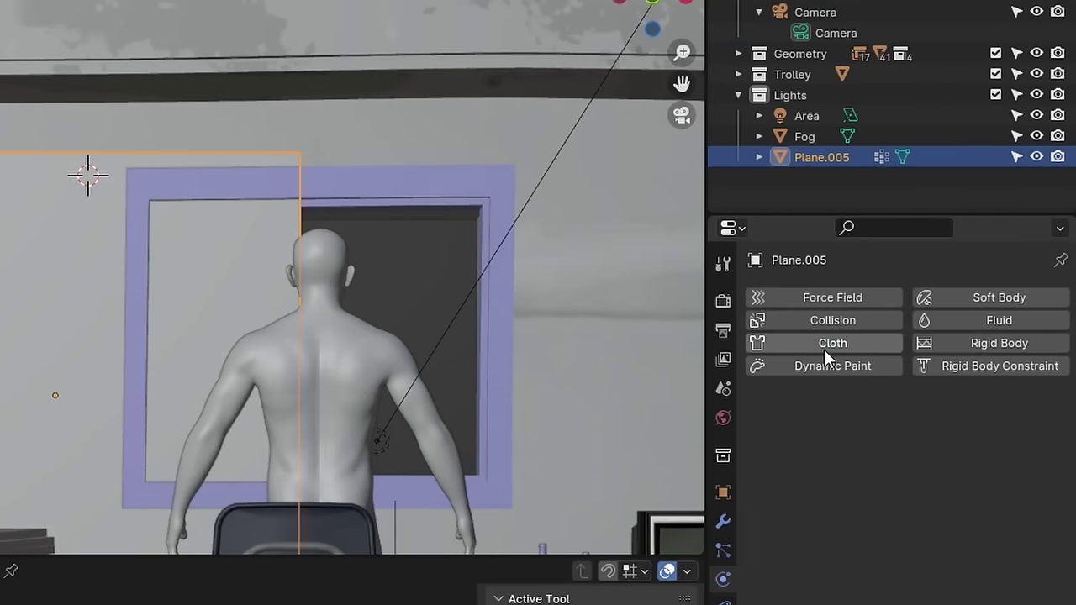
click(812, 343)
scroll(784, 508, down, 10)
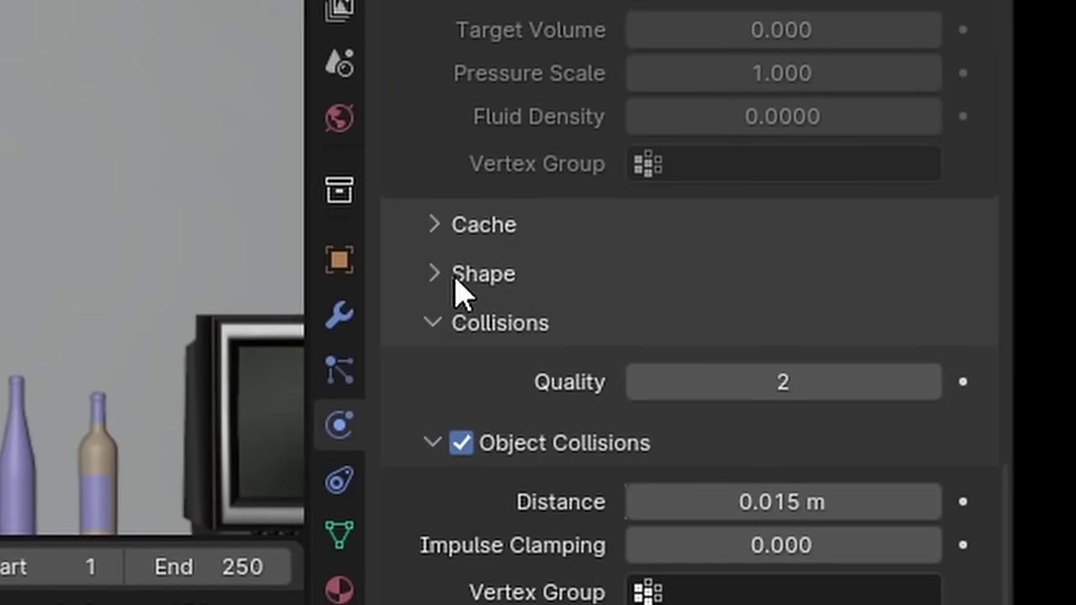
click(784, 508)
scroll(908, 544, down, 2)
click(748, 254)
click(689, 290)
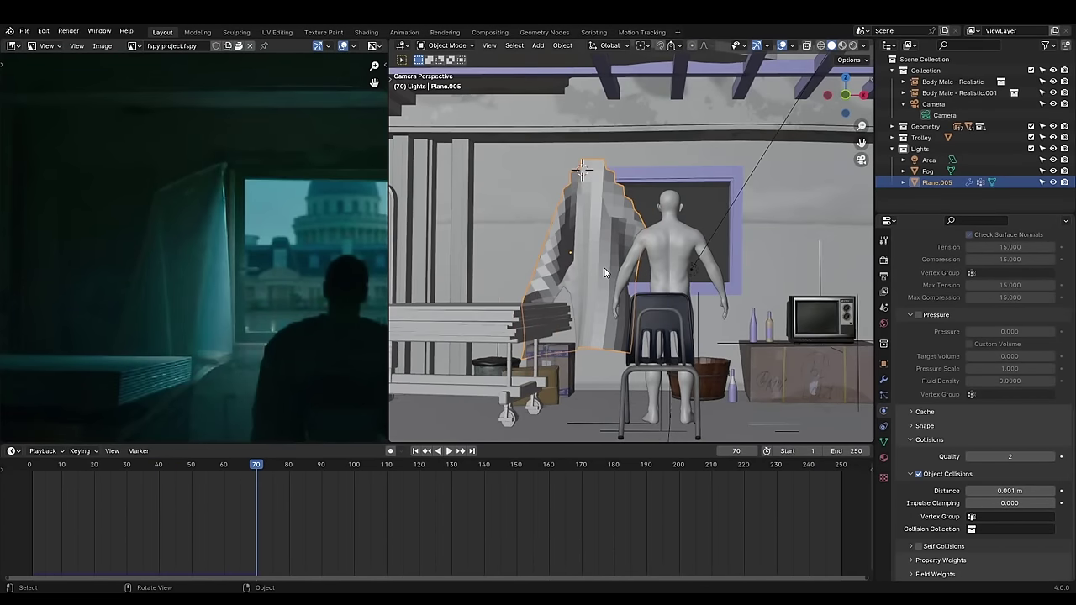
click(988, 258)
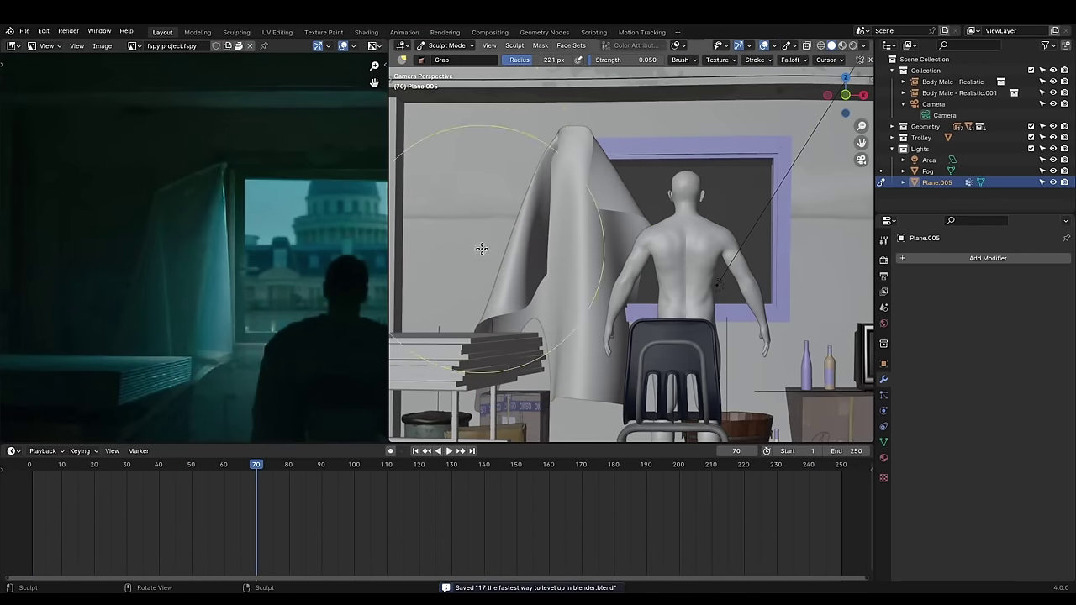
Sculpt looser folds into the sheet with the Cloth brush.
key(t)
click(423, 306)
drag(504, 328, 620, 322)
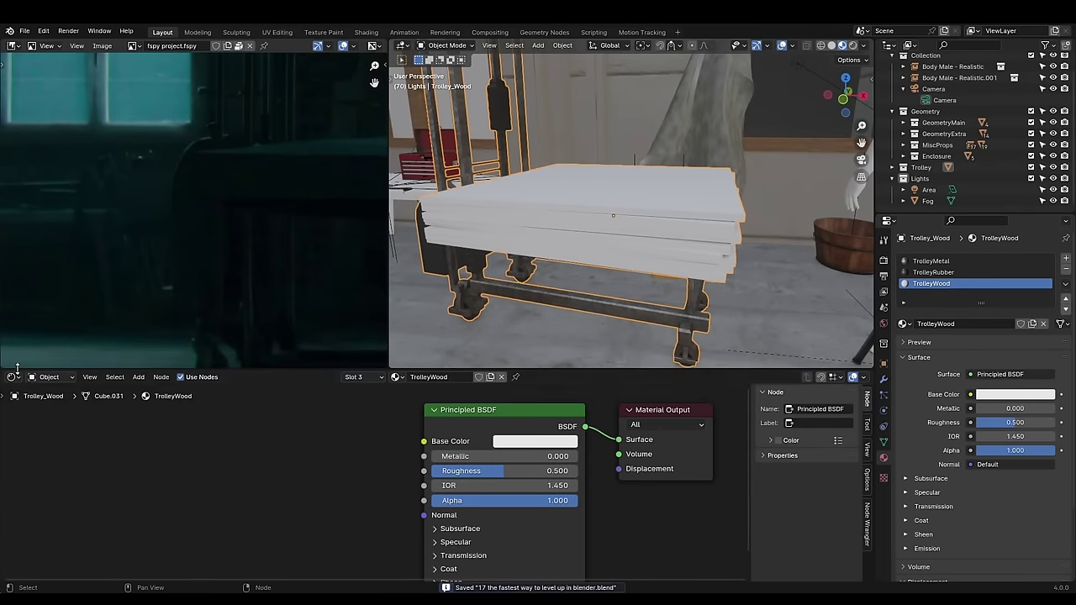
Drag the plywood material from the Asset Browser onto the trolley.
key(shift+F1)
drag(649, 486, 662, 283)
key(KP_0)
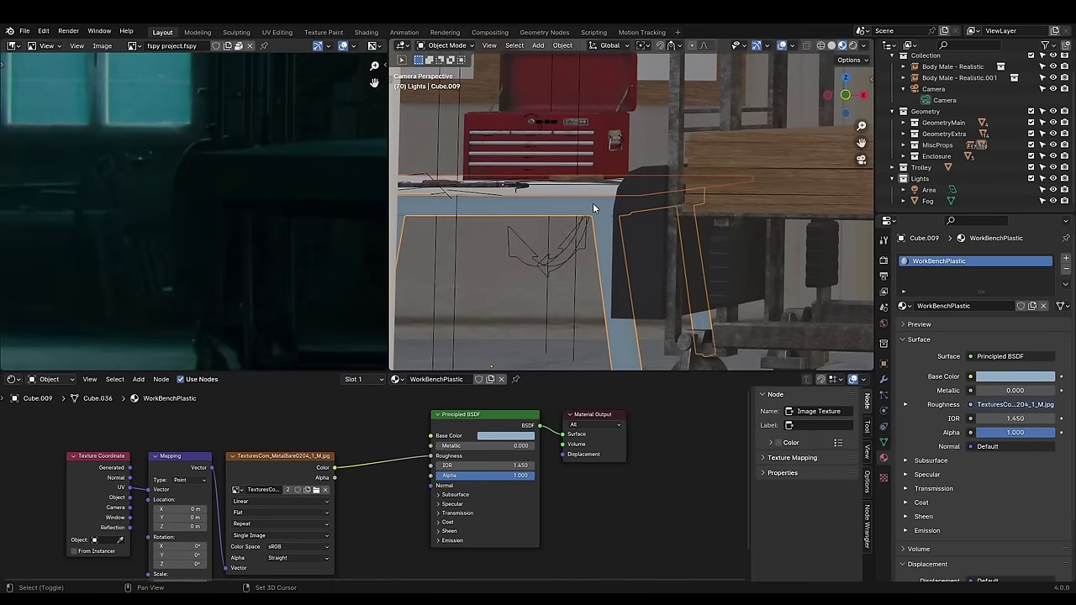
scroll(683, 202, up, 2)
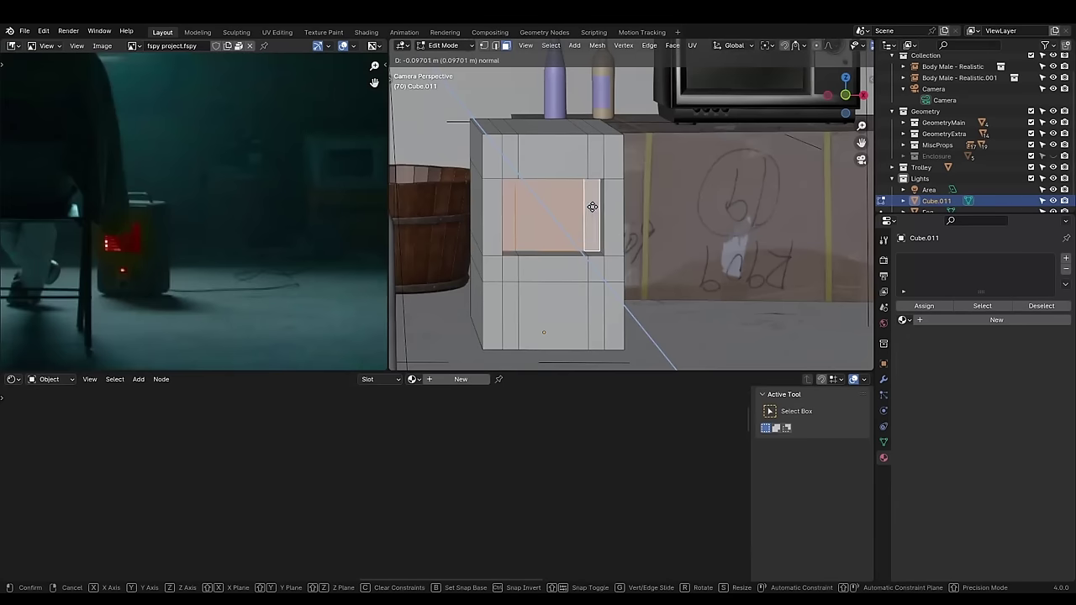
Extrude the heater cube's bottom face outward.
click(552, 316)
key(e)
click(690, 340)
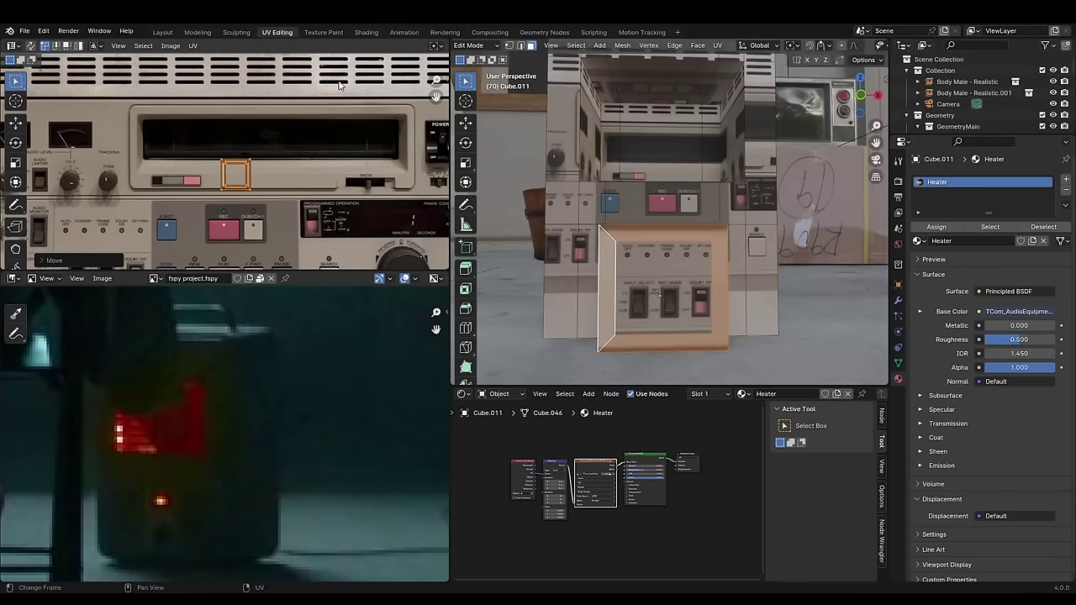
scroll(366, 230, down, 3)
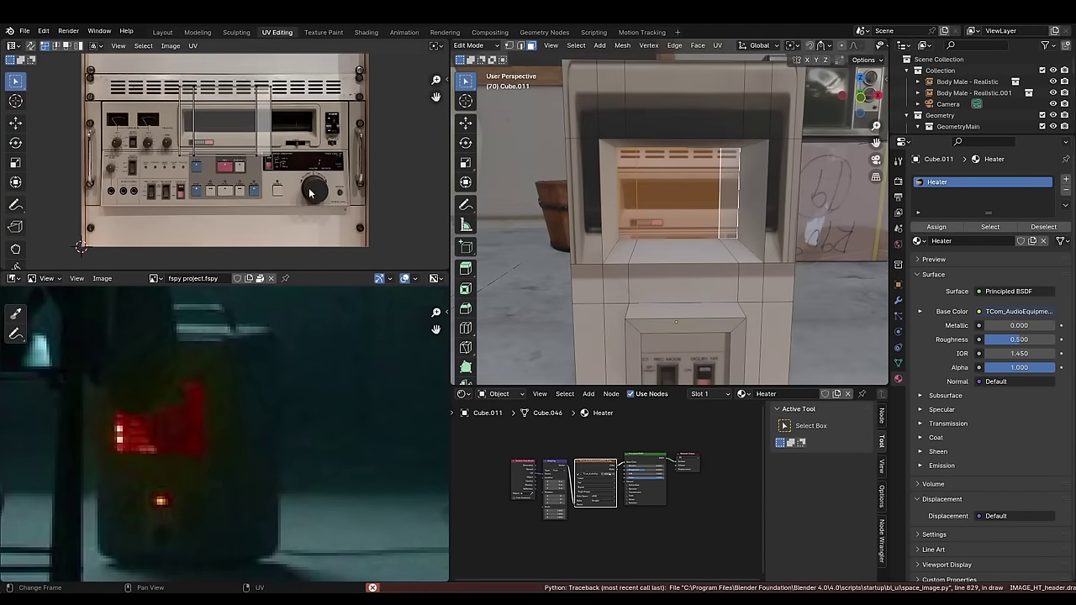
Stretch and shift the grille's UV face horizontally.
key(s)
key(x)
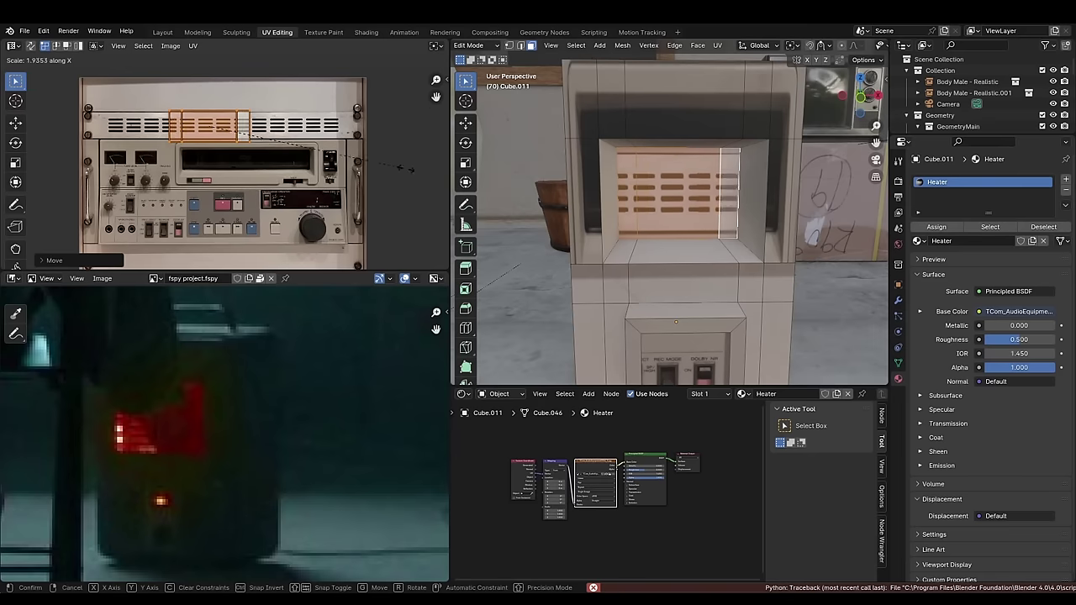
key(Return)
key(g)
key(x)
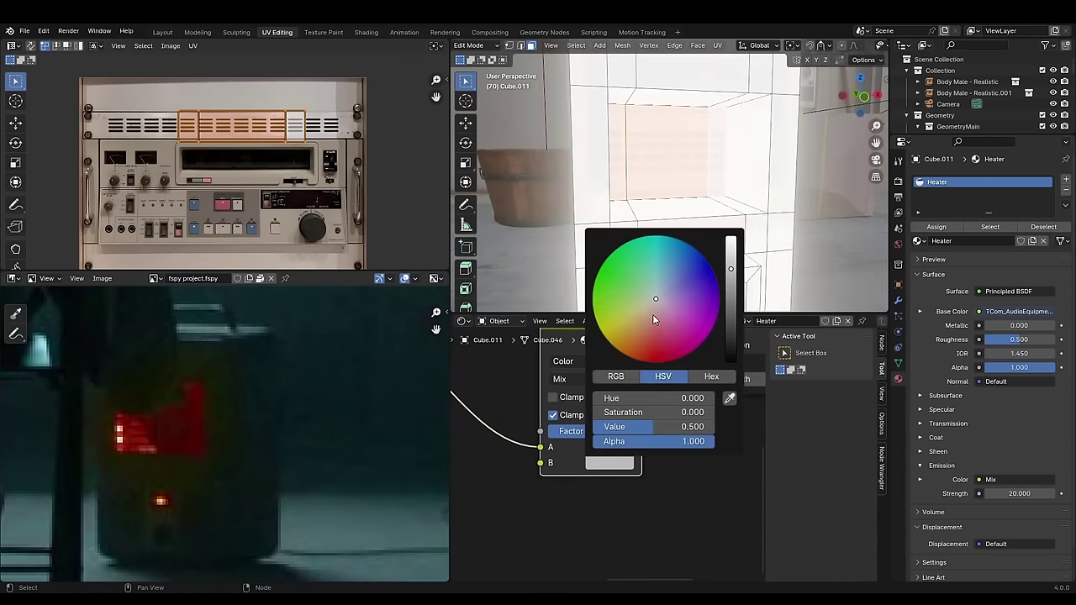
Set up the red emission colour mix and add a Wireframe wire grid in front of the heater.
click(592, 417)
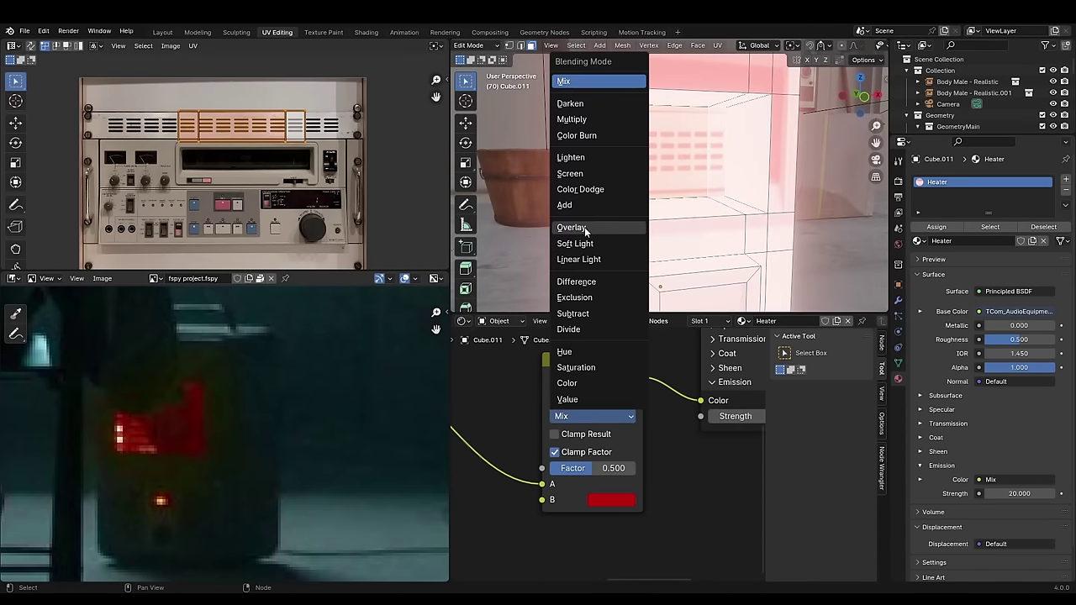
click(596, 384)
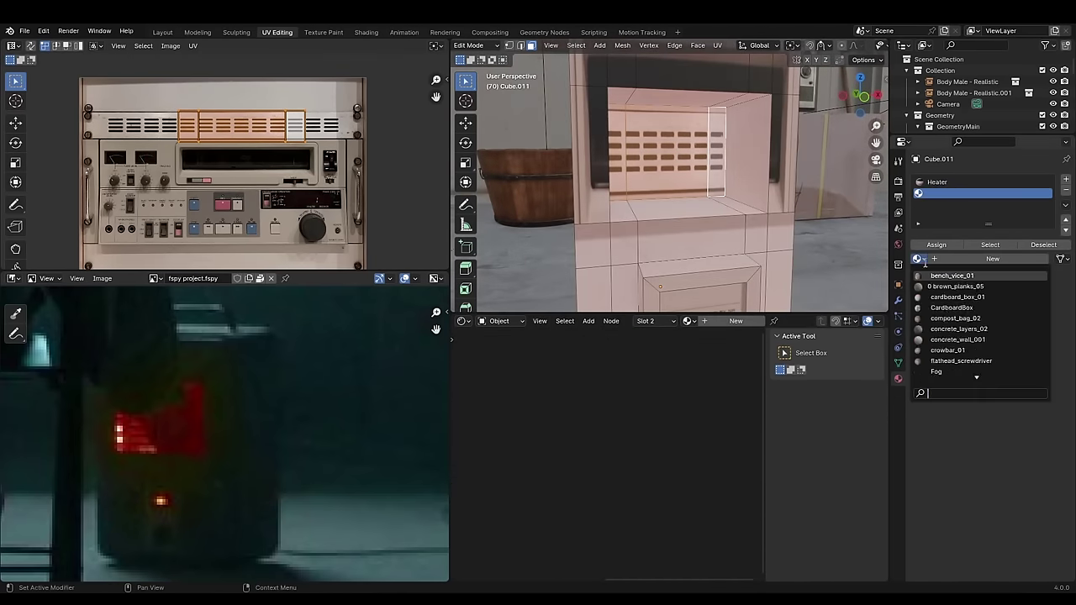
click(984, 255)
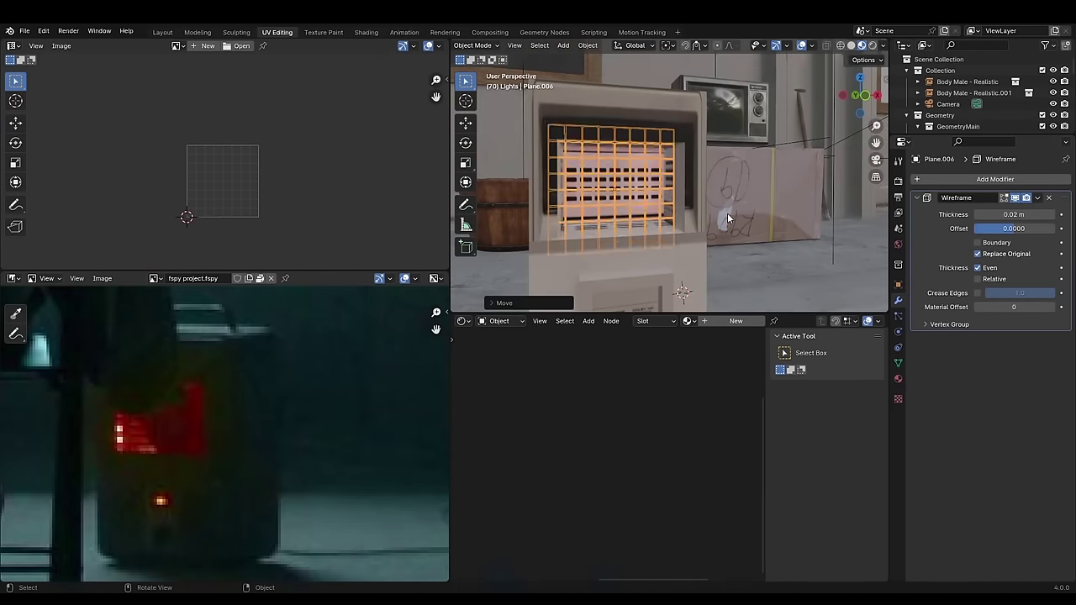
click(899, 379)
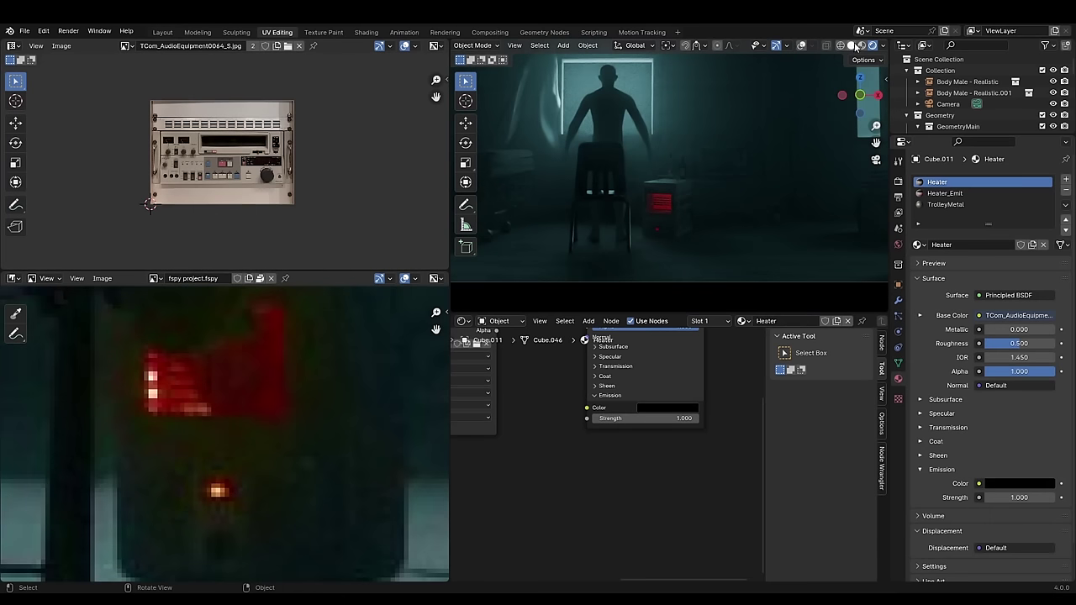
Add a Bezier curve, clear its default points, and draw the cable along the floor.
click(852, 46)
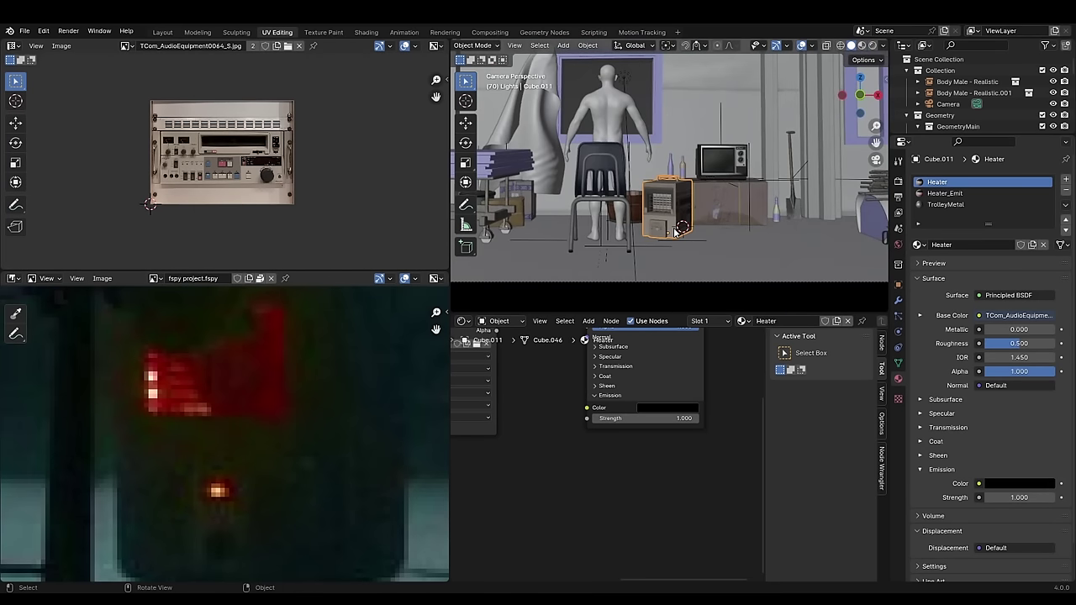
key(shift+a)
mouse_move(669, 231)
click(727, 222)
key(Tab)
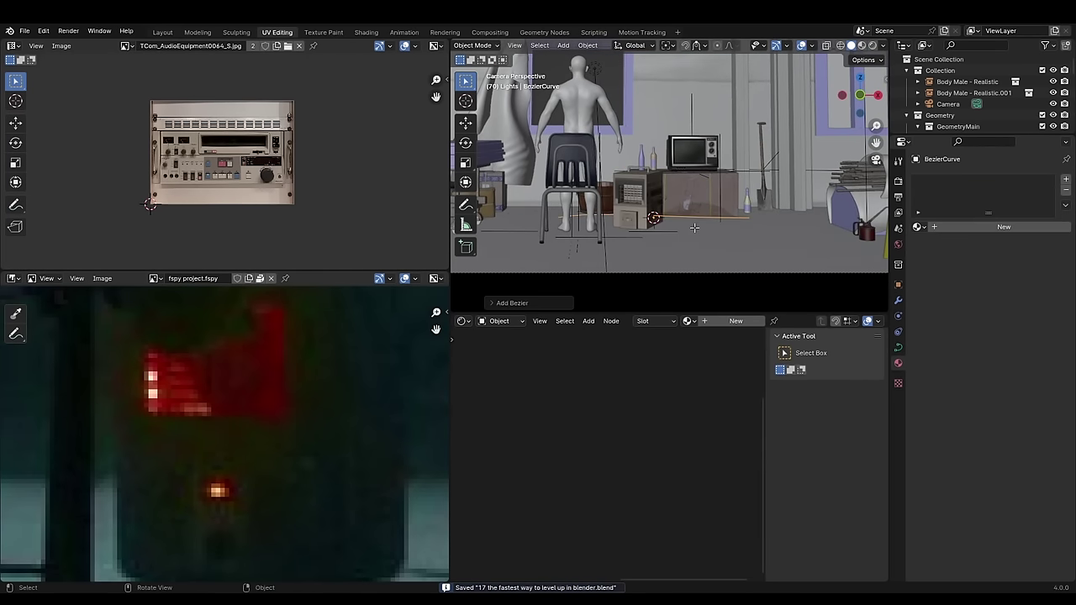
key(x)
click(695, 230)
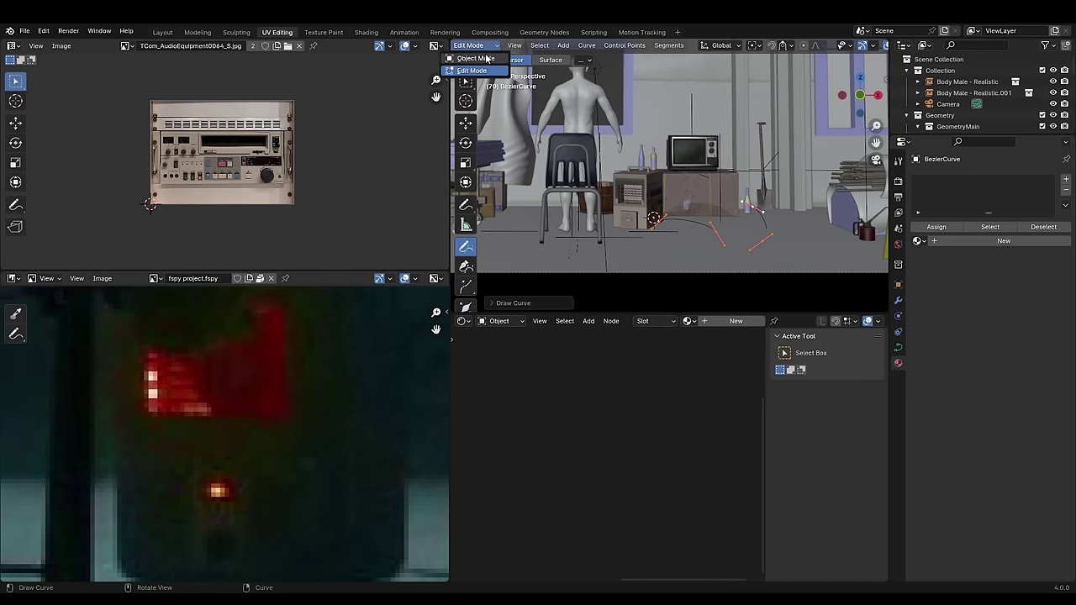
click(486, 58)
Give the cable a Geometry bevel depth of 0.009 m.
key(KP_0)
click(898, 348)
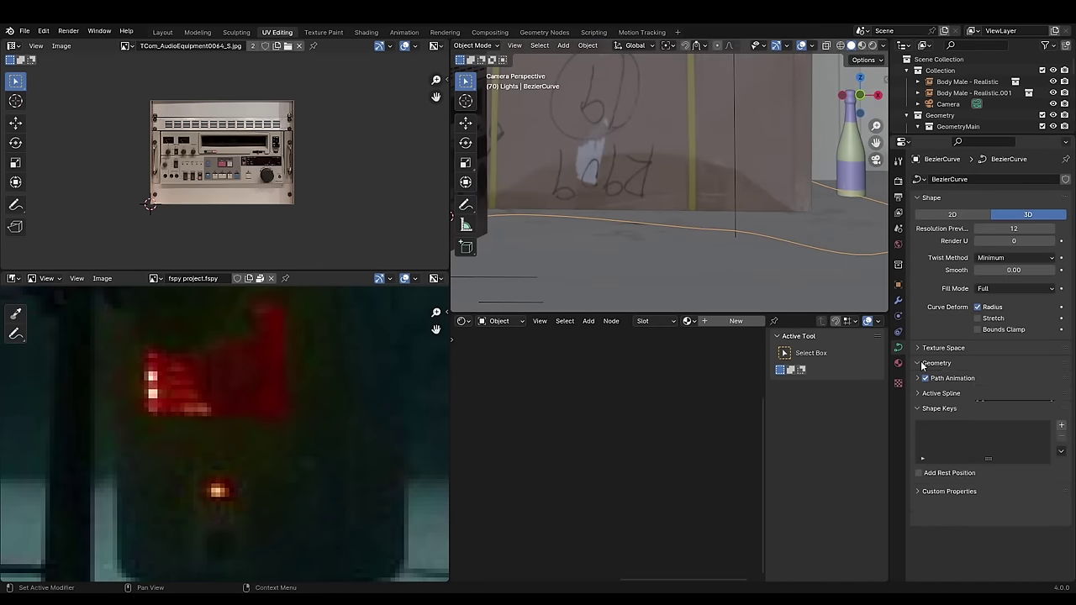
click(923, 364)
scroll(984, 379, down, 2)
drag(1014, 432, 1043, 432)
middle_drag(807, 270, 763, 239)
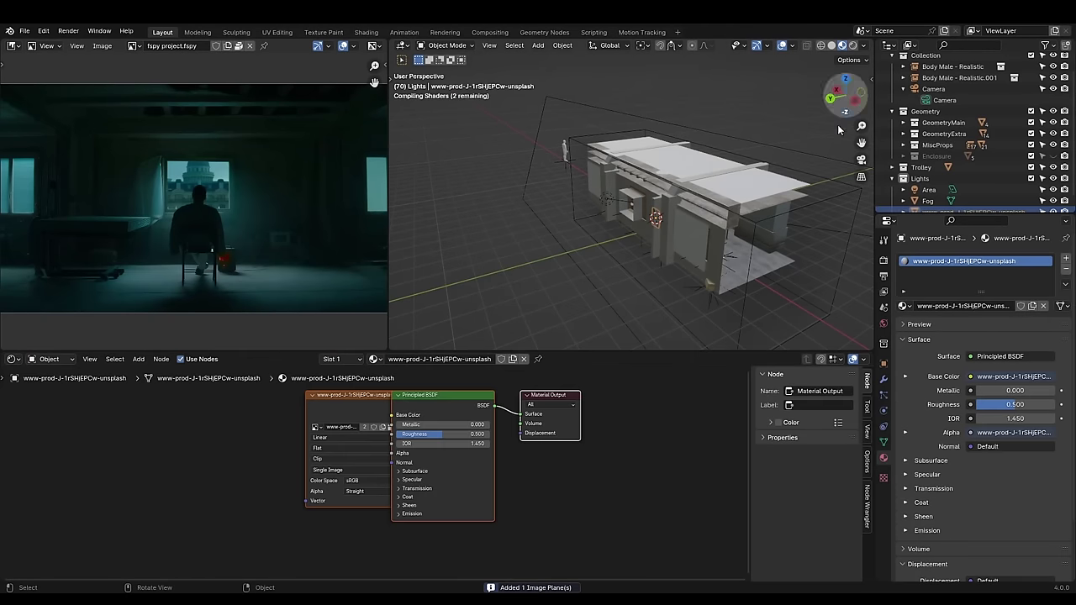
Scale the photo plane, hide Body Male, and move the plane behind the window.
key(KP_0)
key(s)
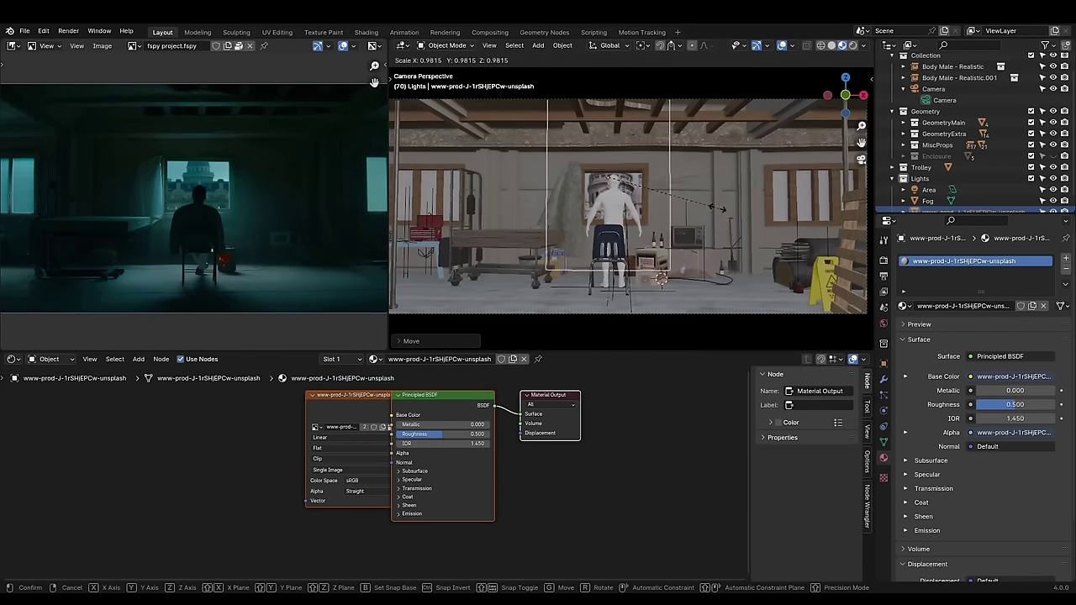
click(715, 207)
scroll(967, 157, up, 1)
click(1053, 81)
key(g)
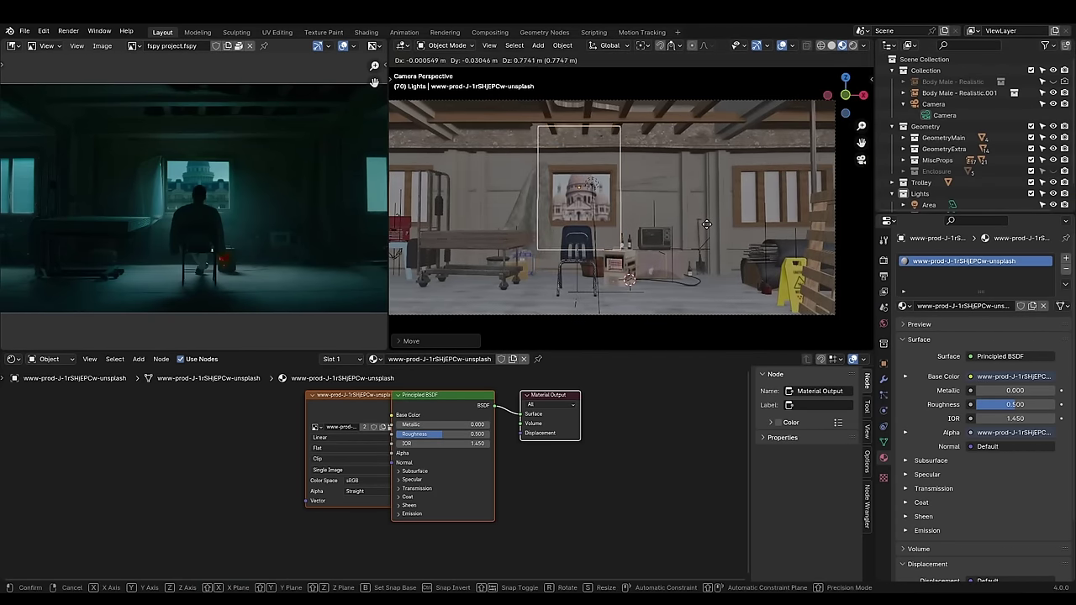
click(706, 225)
middle_drag(760, 234, 595, 217)
key(KP_0)
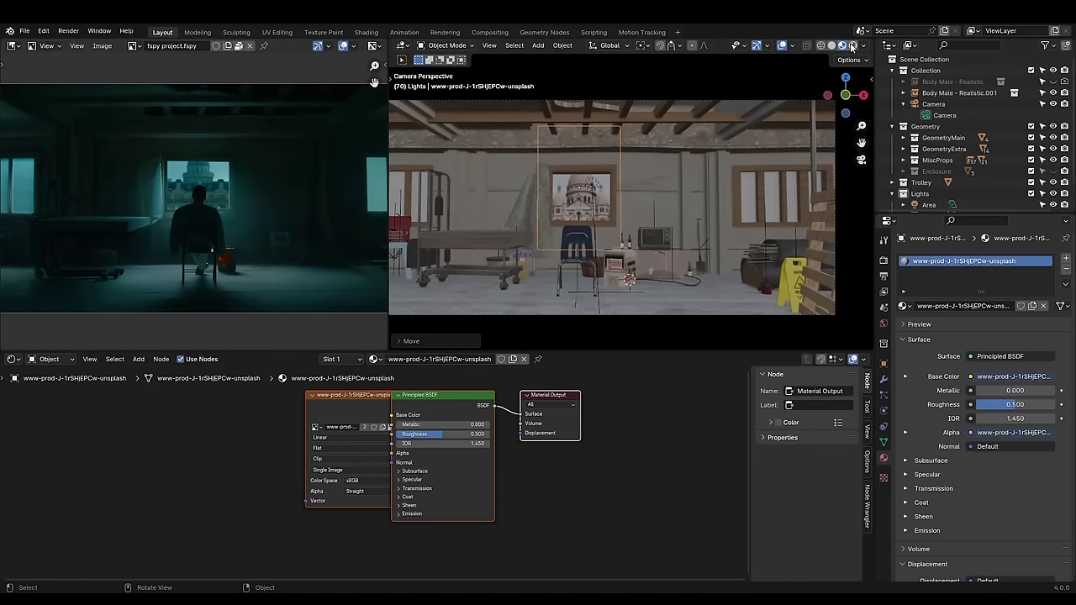
Link the Image Texture Color to the Emission Color and preview it rendered.
click(852, 46)
scroll(611, 400, up, 2)
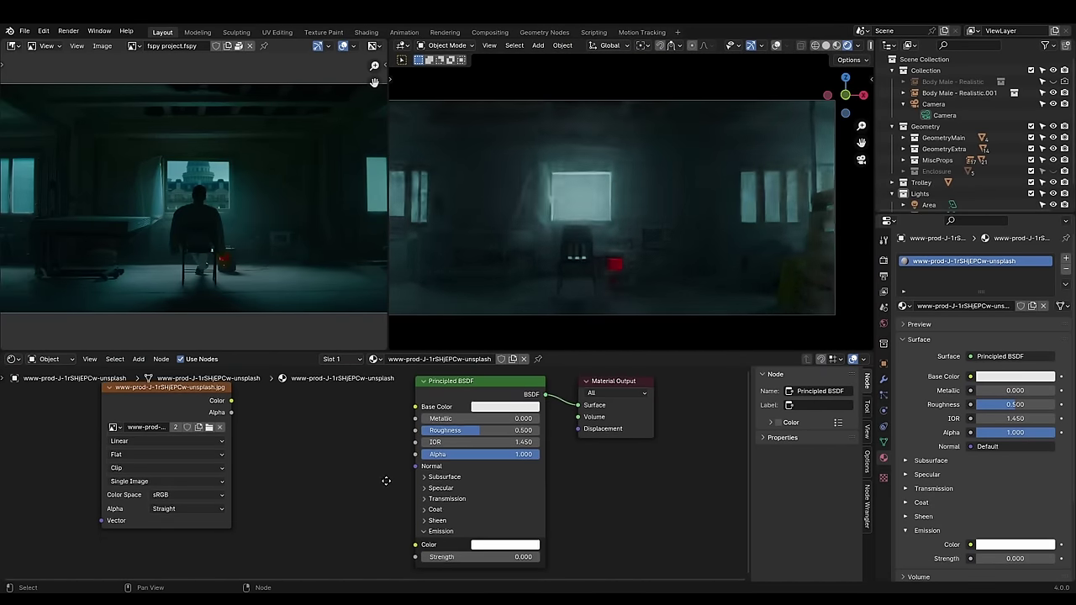
drag(231, 400, 416, 544)
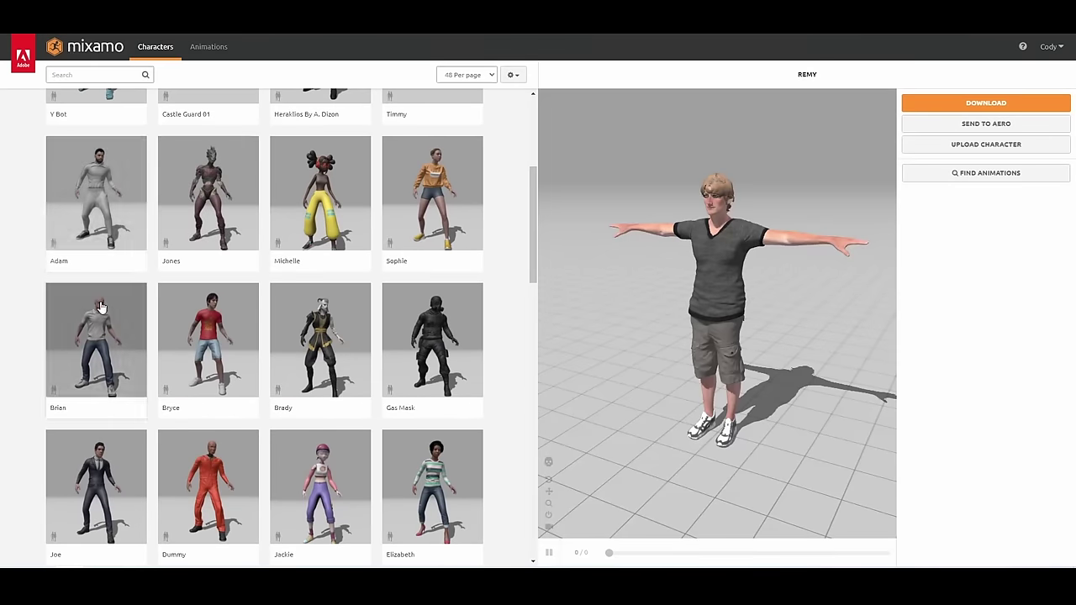
Pick the Adam character and apply a Male Sitting Pose found by searching 'sit'.
click(96, 193)
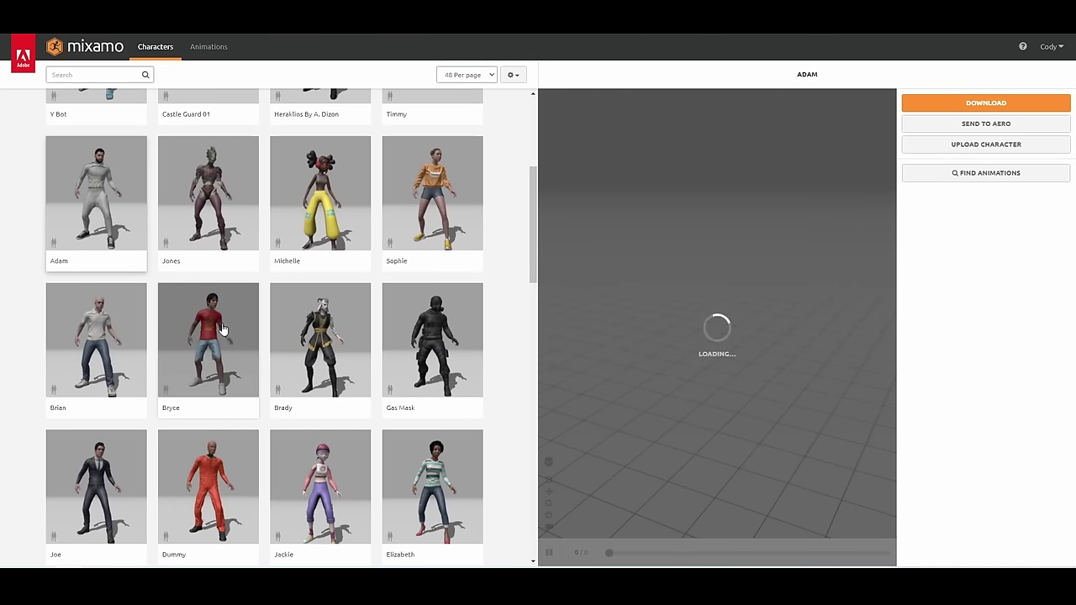
click(209, 46)
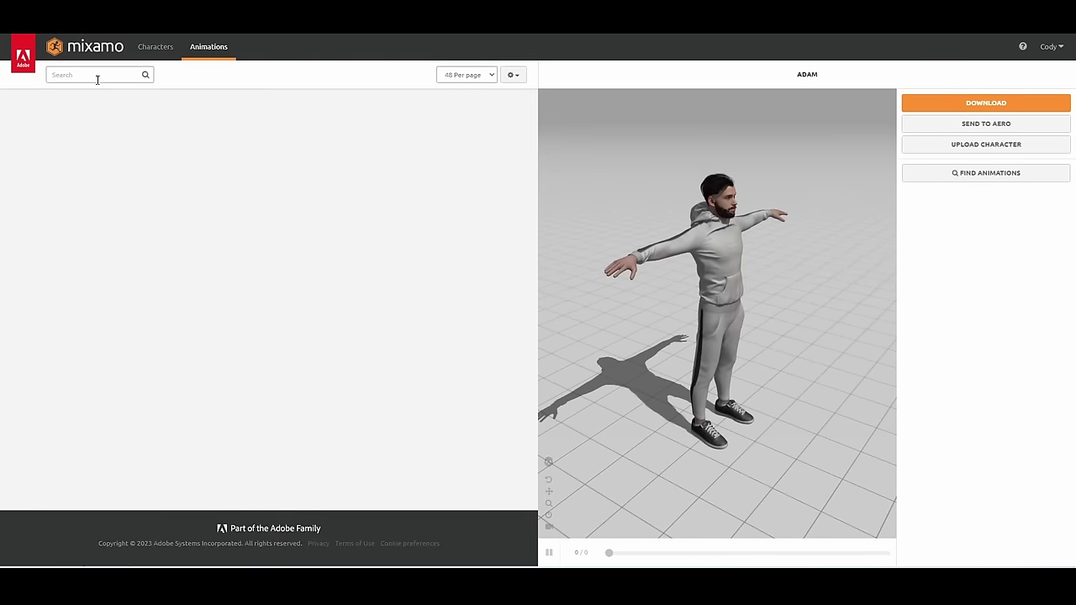
click(98, 74)
text(sit)
key(Return)
scroll(277, 337, down, 5)
click(320, 403)
drag(714, 370, 844, 371)
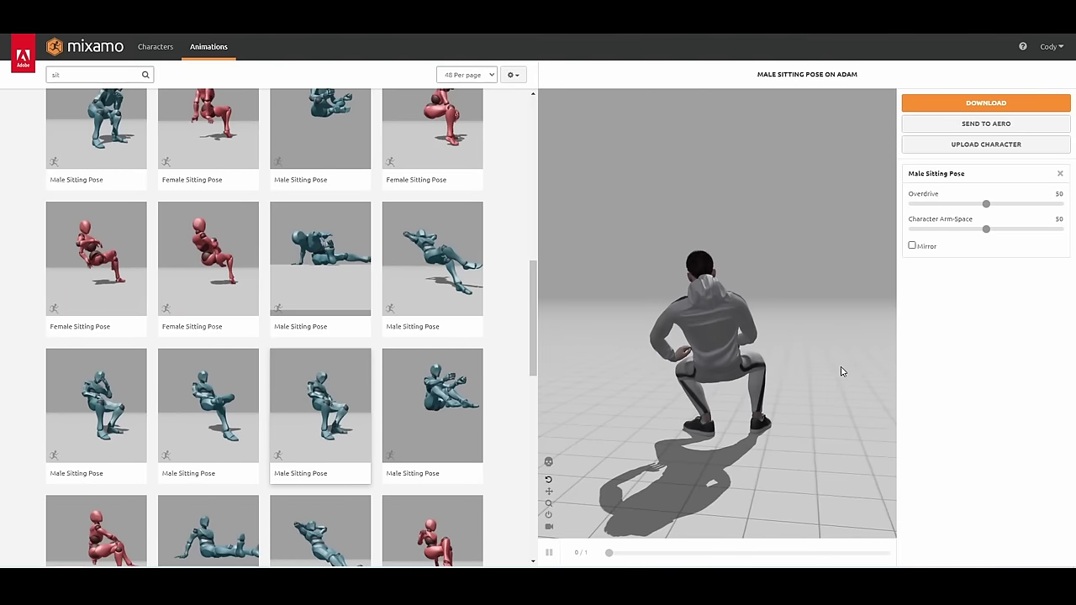
Widen the Character Arm-Space and download as skinned FBX Binary at 30 fps.
drag(987, 229, 948, 232)
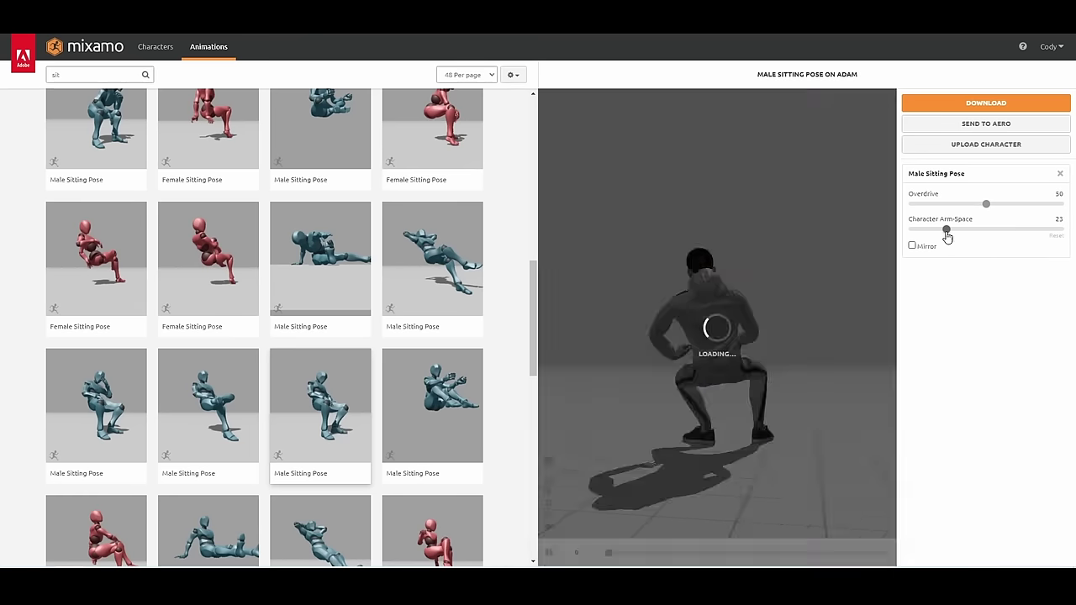
click(987, 103)
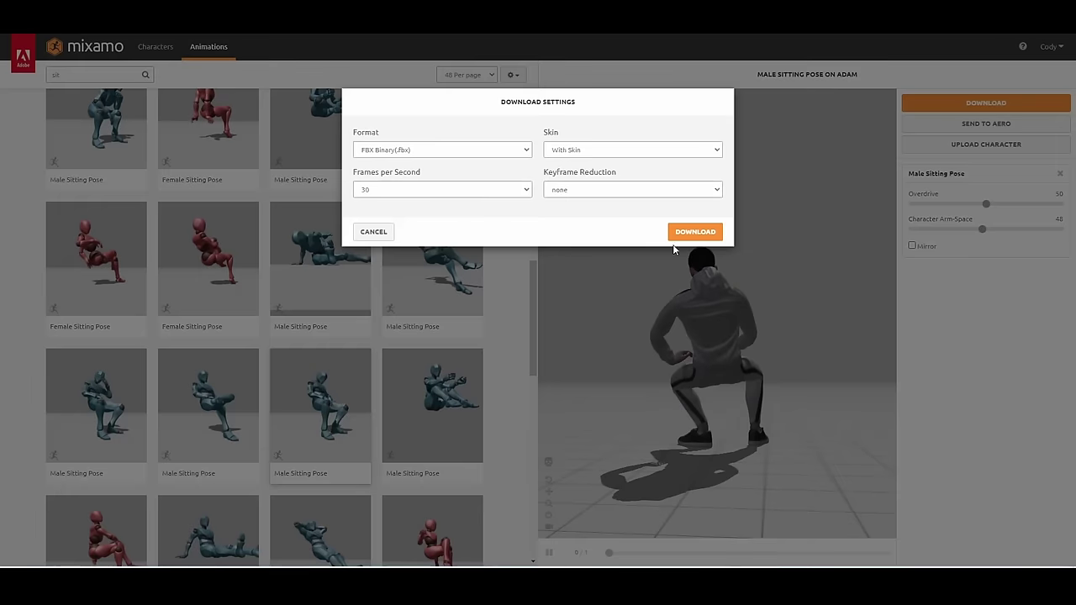
click(695, 232)
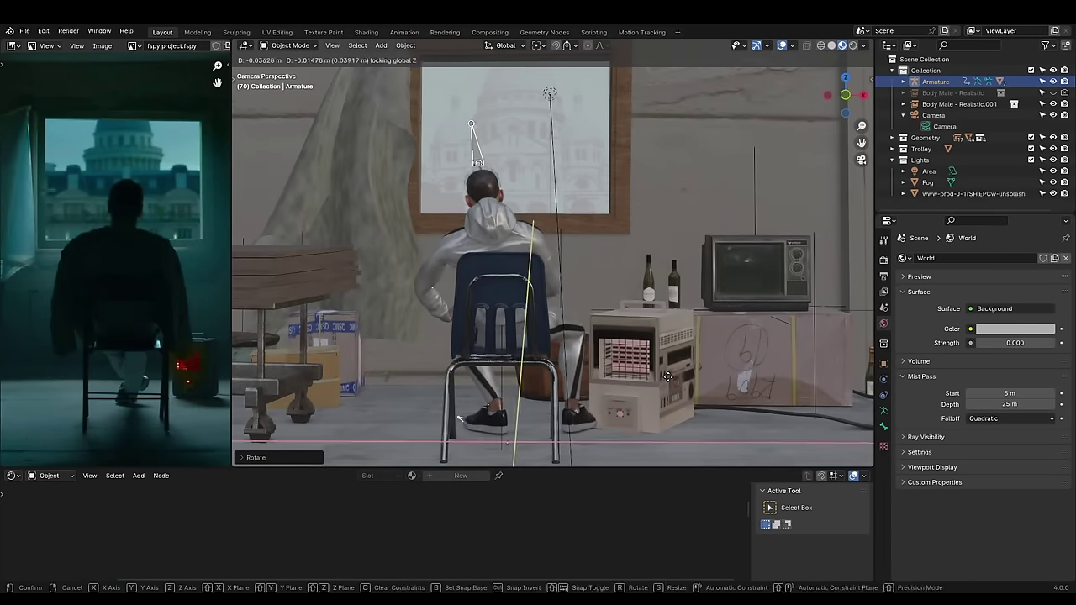
Enter Pose Mode, show bones In Front, and rotate the left forearm bone.
click(883, 410)
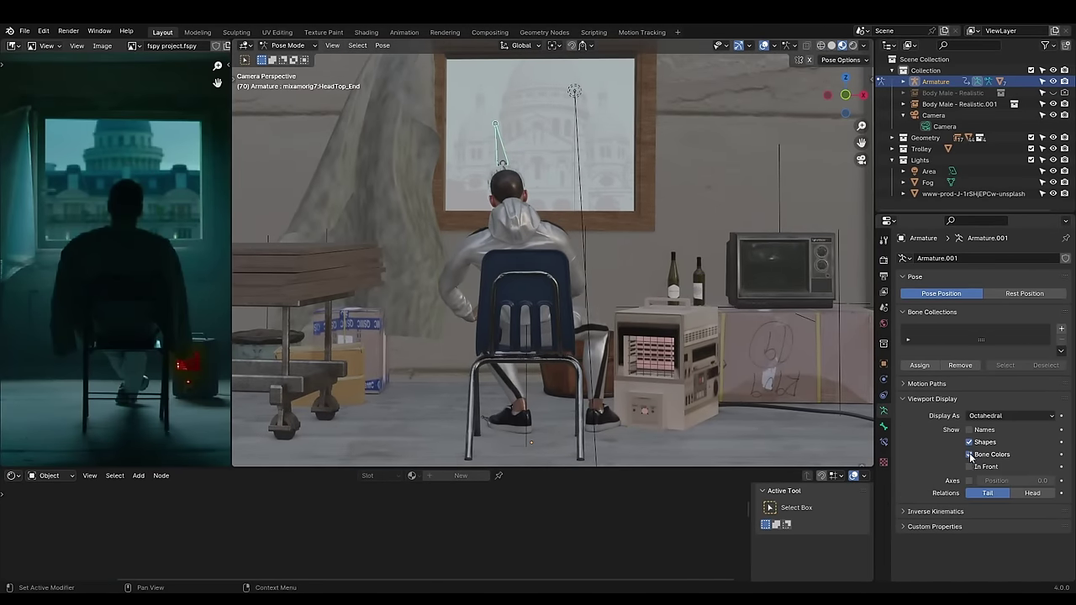
click(970, 467)
click(475, 304)
key(r)
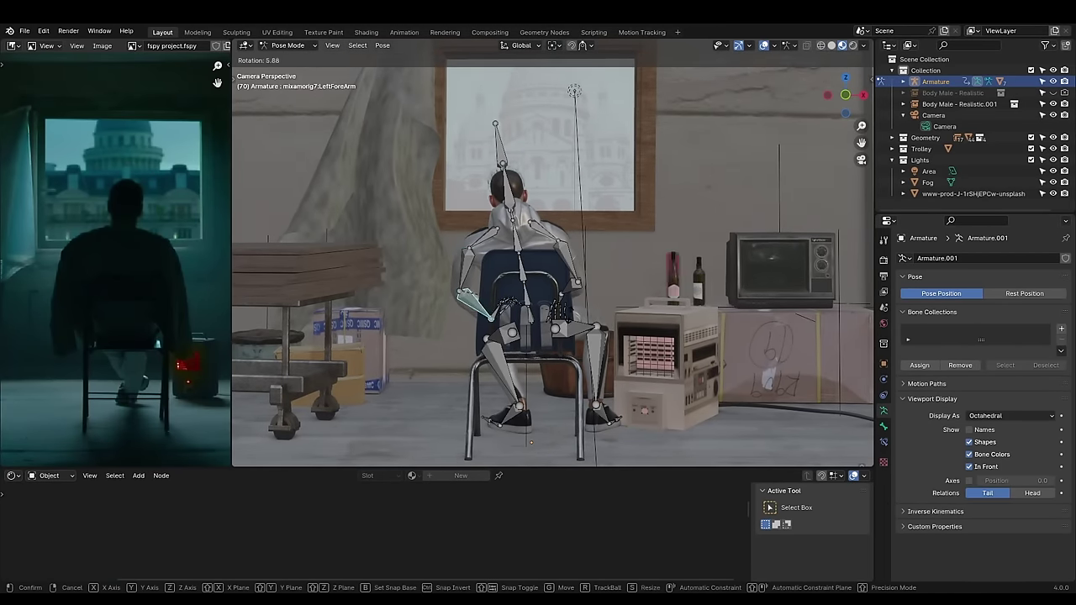
click(602, 268)
Toggle the overlays and rendered preview to check the pose.
click(764, 46)
click(854, 46)
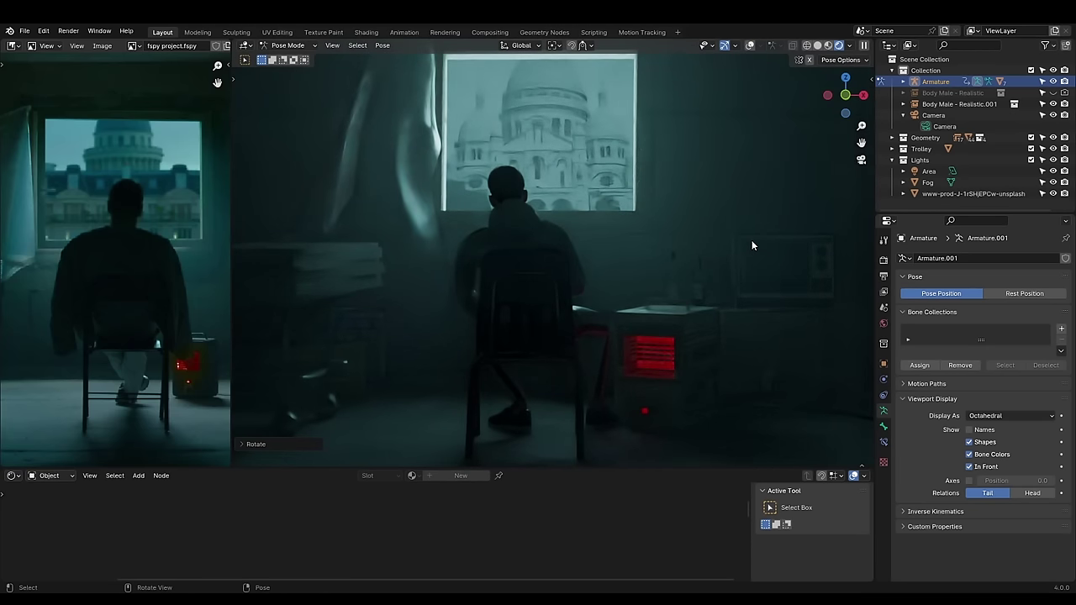
click(750, 45)
key(shift+alt+z)
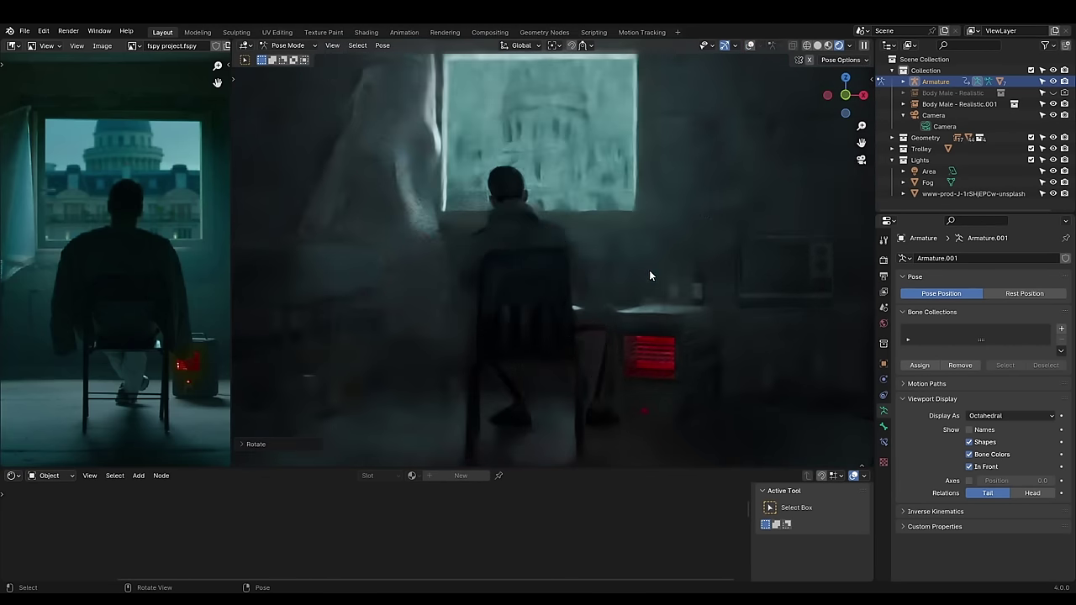
Rotate the lower spine bone so the character sits upright.
click(750, 46)
click(525, 255)
click(522, 262)
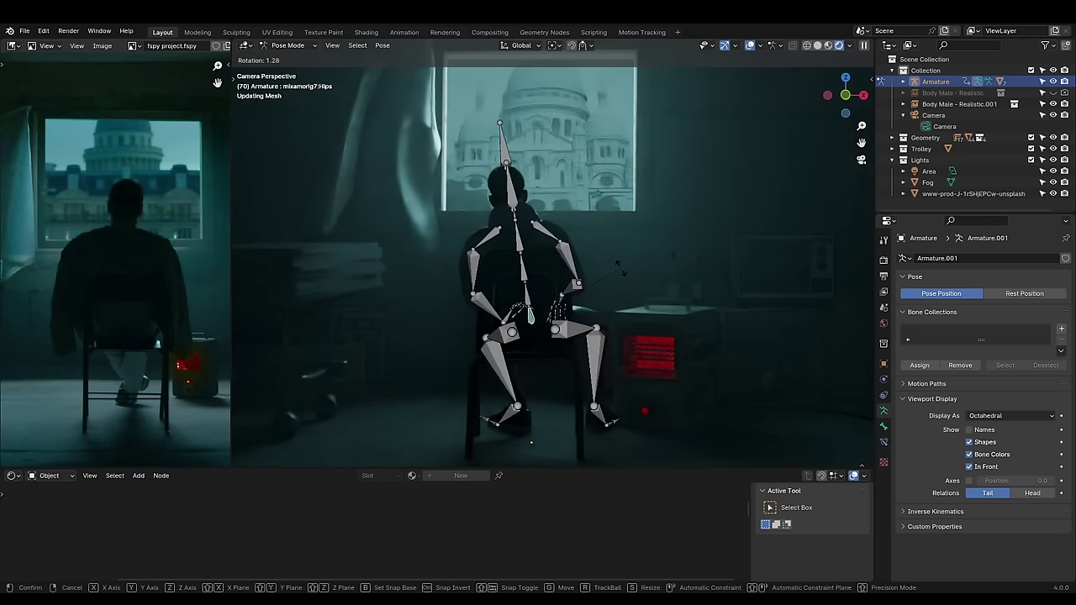
key(r)
click(521, 245)
click(509, 134)
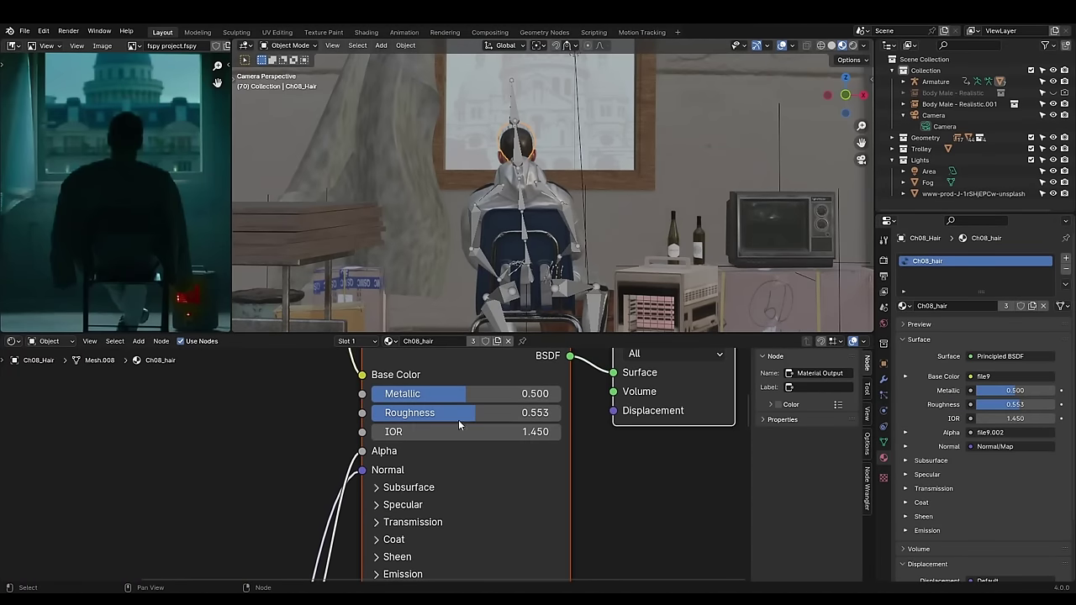
Select Ch08_body and detach the link from its Roughness input.
click(558, 191)
middle_drag(398, 463, 387, 486)
drag(350, 438, 341, 451)
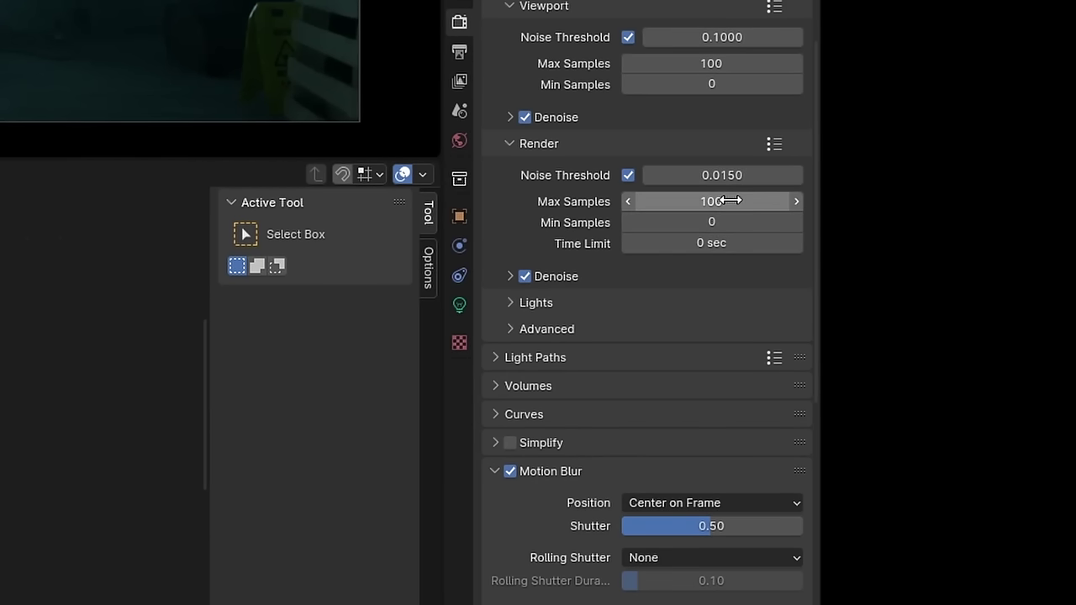
Set Light Paths Transmission bounces to 4.
scroll(524, 221, down, 3)
click(536, 272)
scroll(547, 307, down, 3)
click(721, 312)
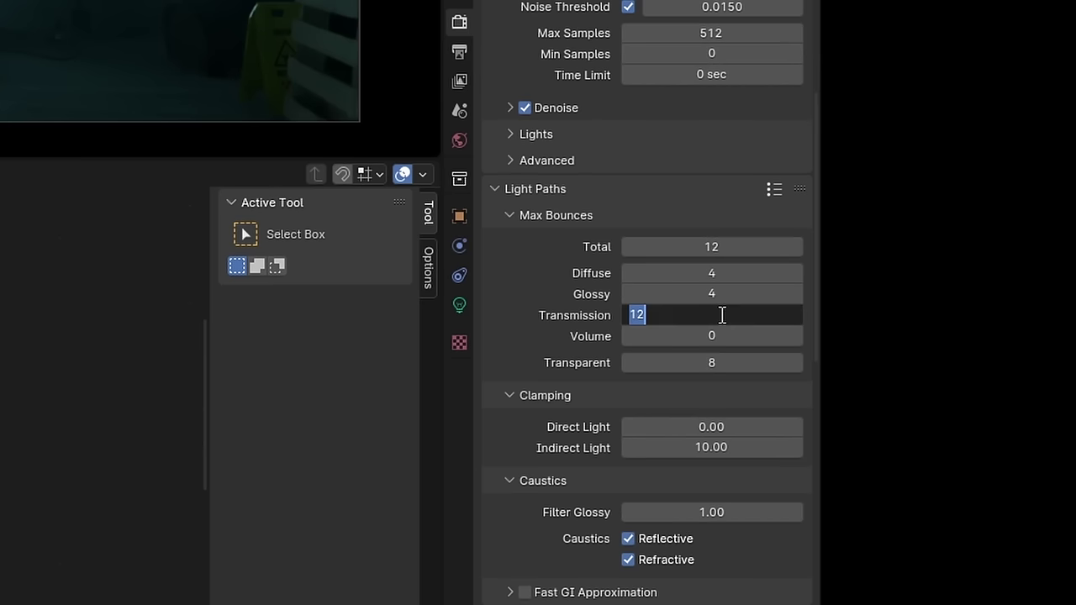
key(Return)
Set Transparent bounces to 4 and the Indirect Light clamp to 4.
click(716, 362)
text(4)
key(Return)
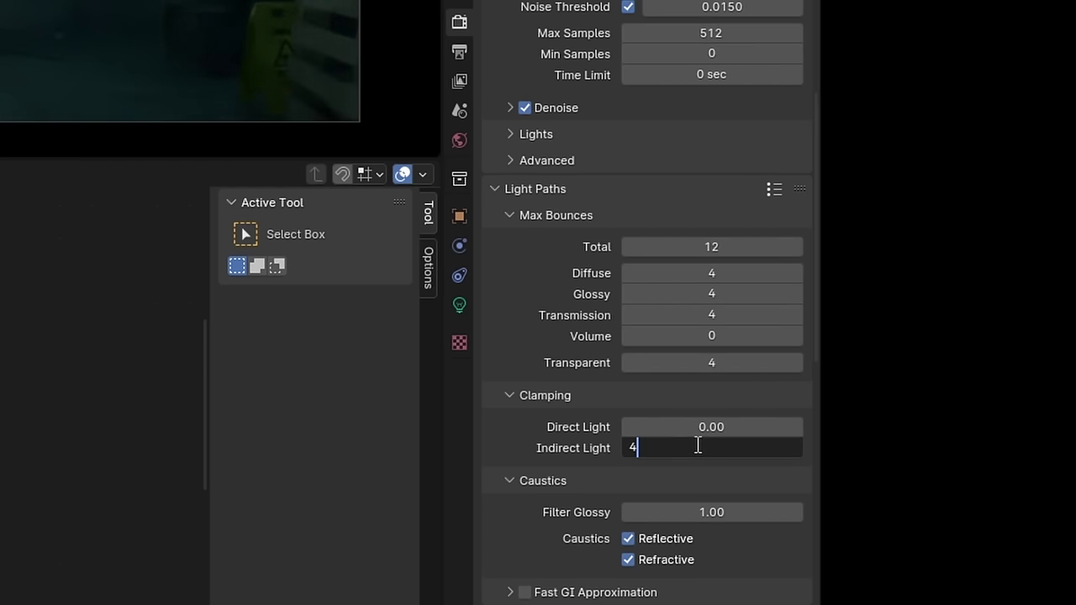
click(698, 447)
text(4)
key(Return)
Compare the Colour Management contrast looks and settle on Low Contrast.
scroll(647, 414, down, 3)
drag(628, 455, 628, 475)
scroll(540, 355, down, 5)
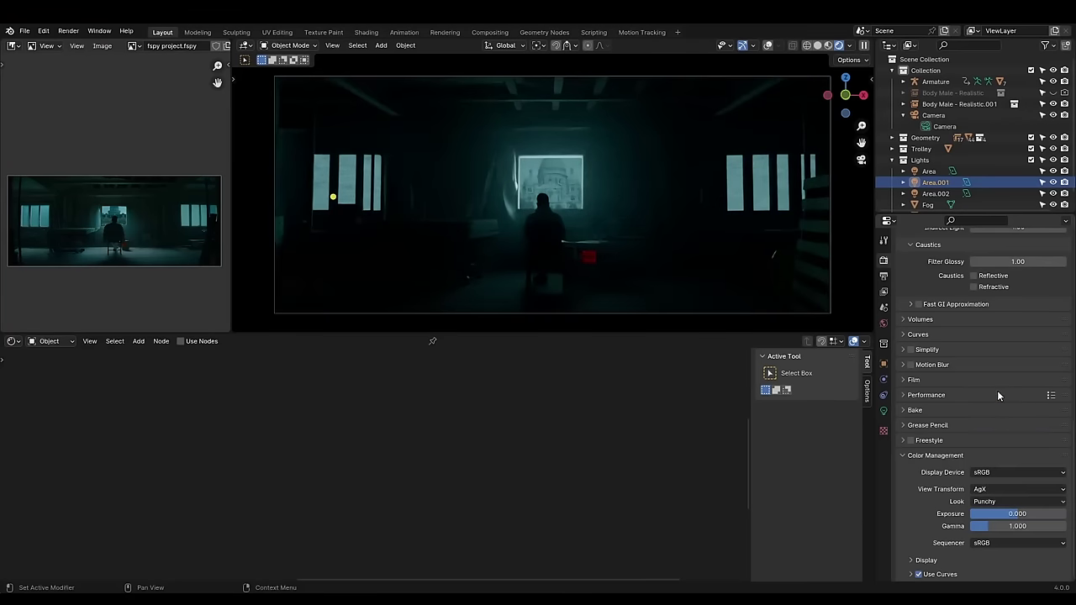
click(1017, 501)
click(1009, 416)
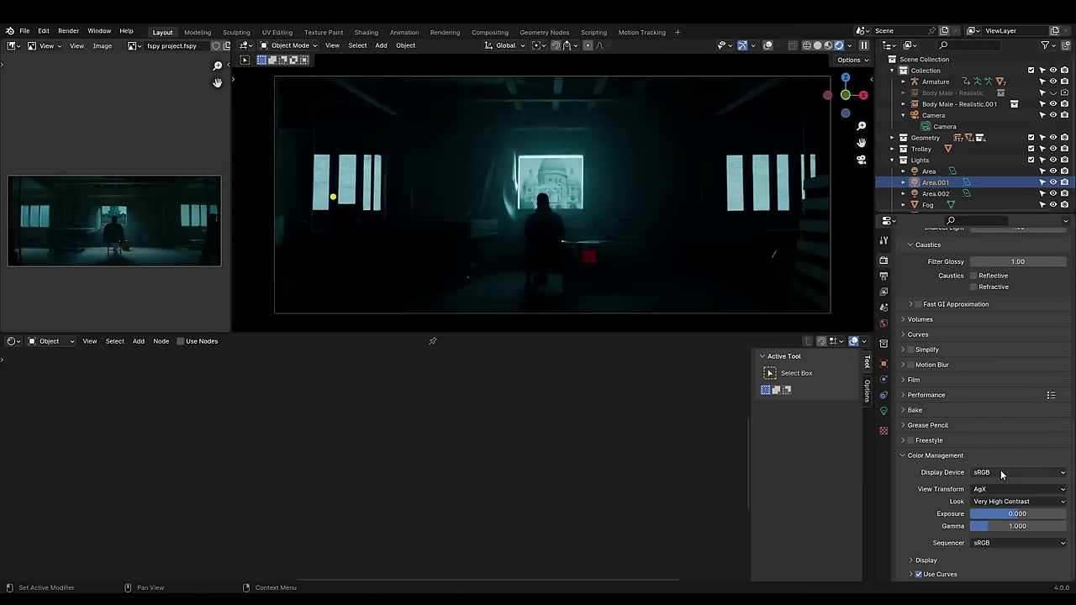
click(1013, 501)
click(994, 428)
click(1014, 501)
click(1005, 439)
click(1013, 501)
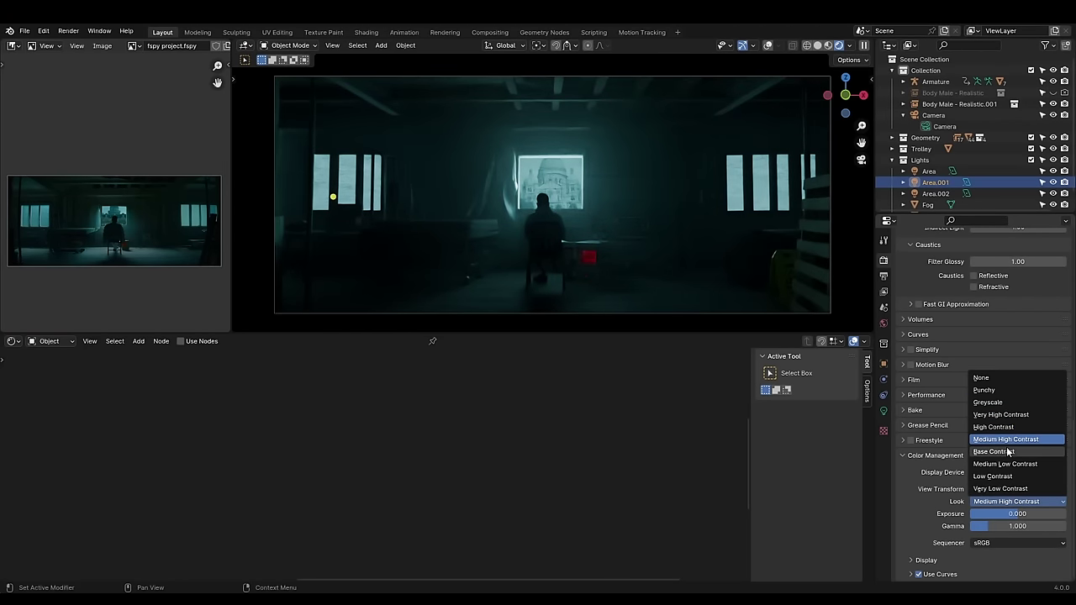
click(1008, 452)
click(1013, 502)
click(1006, 464)
click(1013, 501)
click(993, 476)
click(1013, 501)
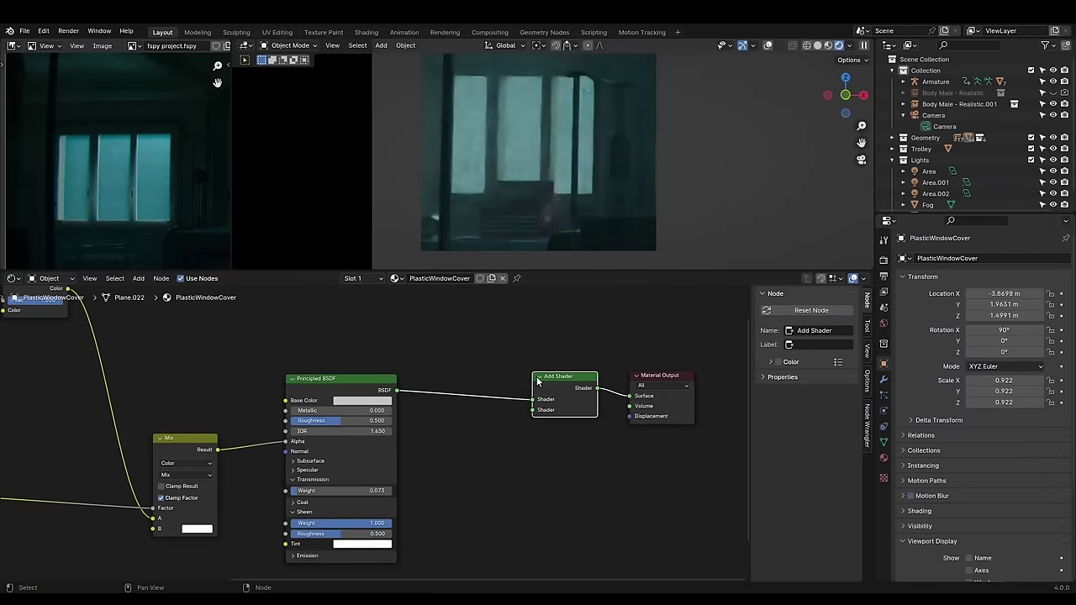
Add a Translucent BSDF, connect it into the Add Shader, and change its colour.
key(shift+a)
text(translucent)
key(Return)
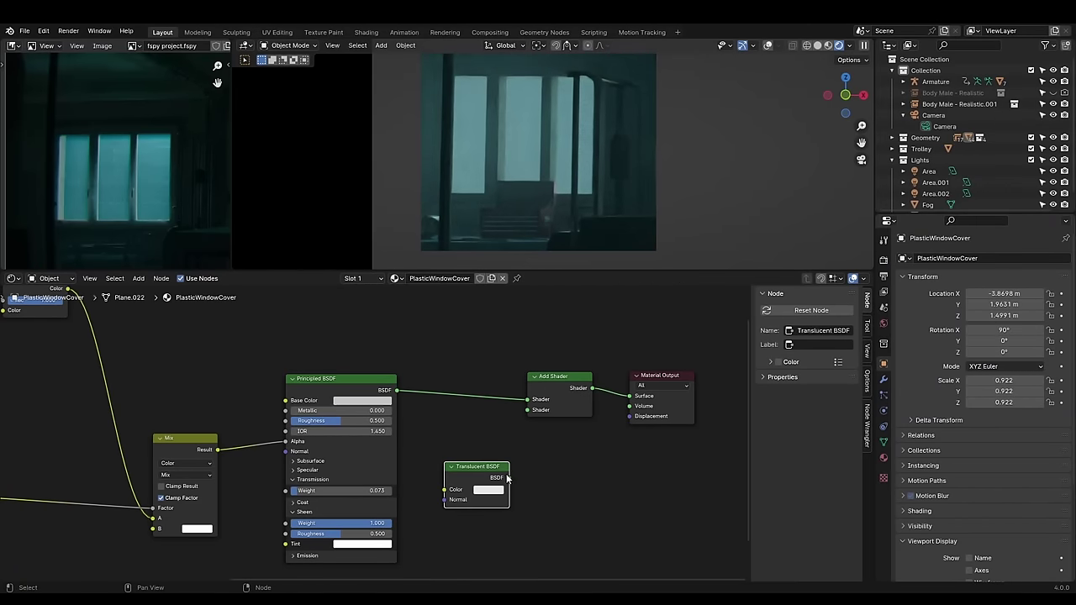
drag(508, 478, 528, 410)
middle_drag(595, 460, 633, 419)
click(526, 448)
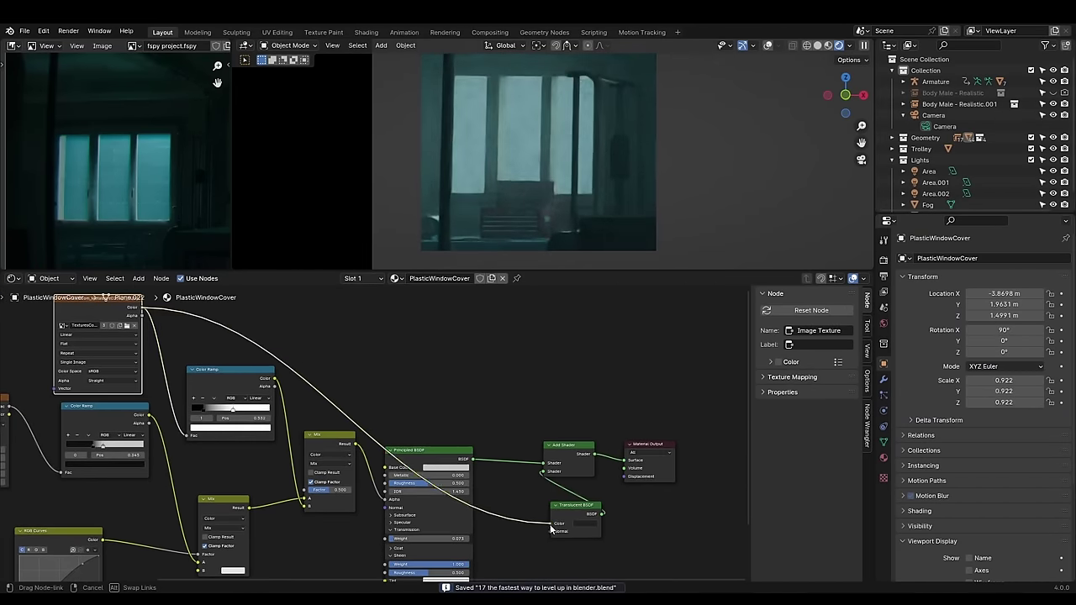
click(226, 386)
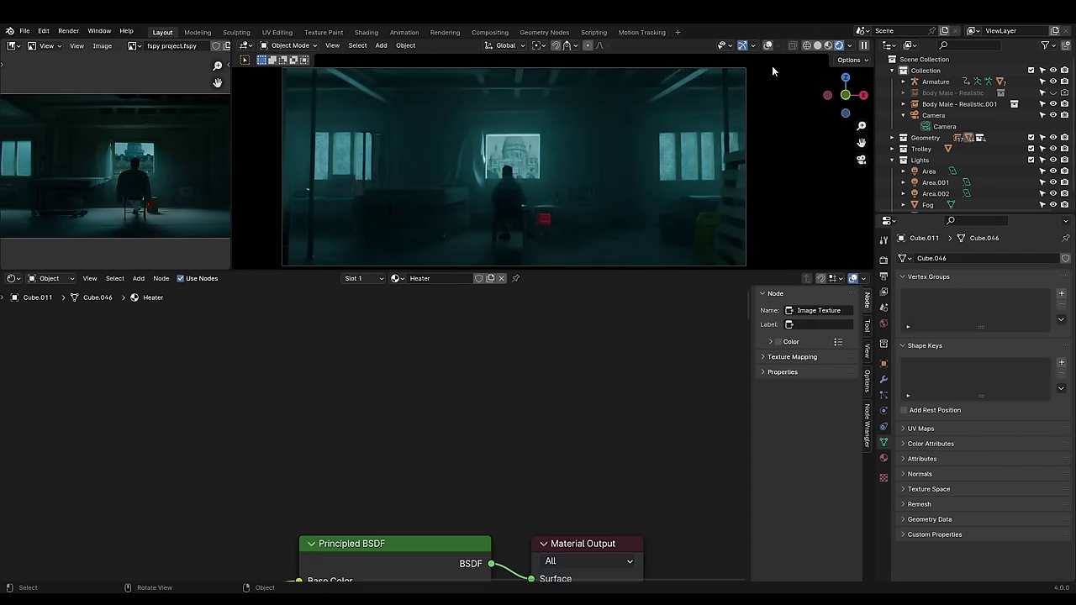
Lower the heater slightly along the Z axis.
key(g)
key(z)
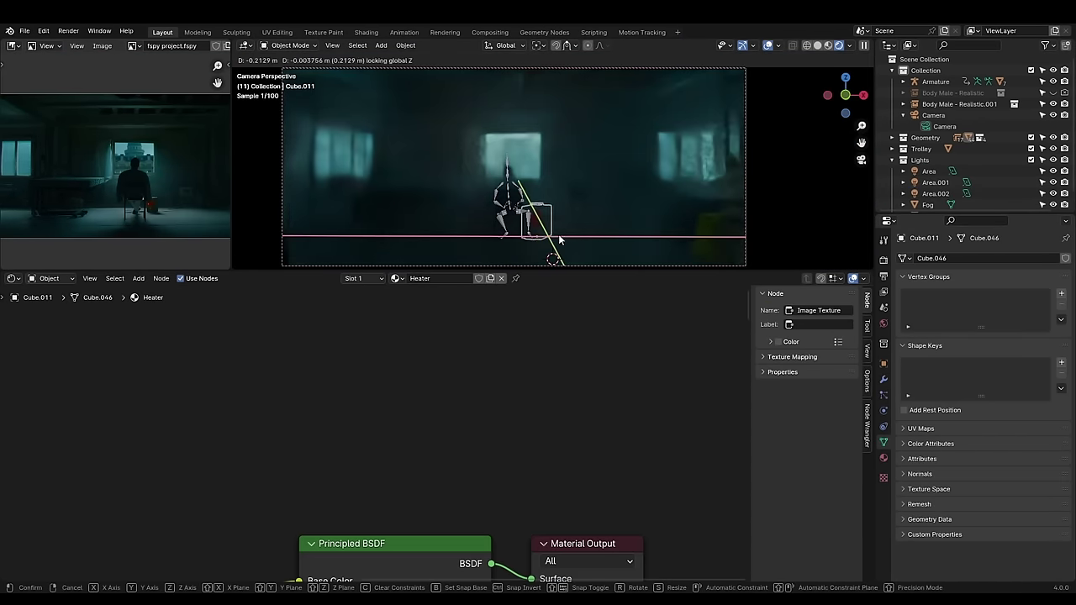
click(561, 240)
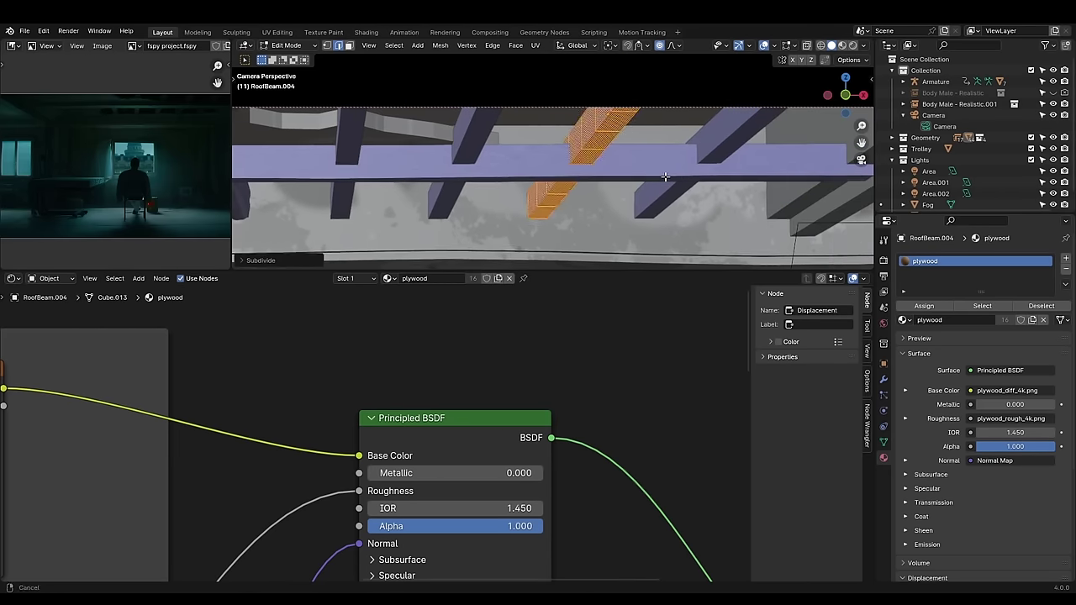
Save, copy the cloud-displacement modifier to the other roof beams, and reduce its size slightly.
click(727, 142)
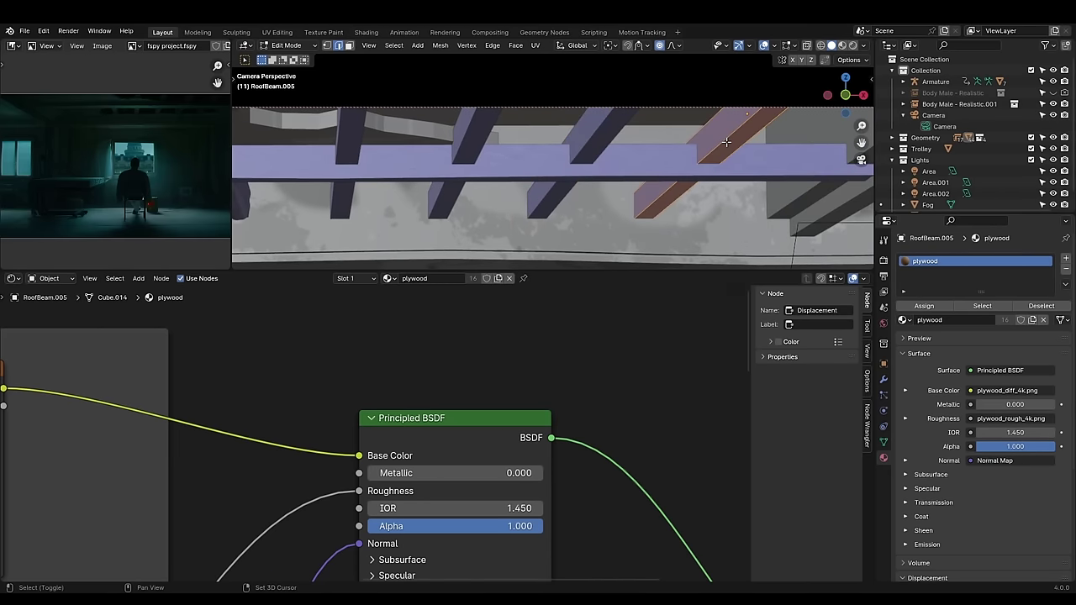
key(ctrl+s)
key(ctrl+l)
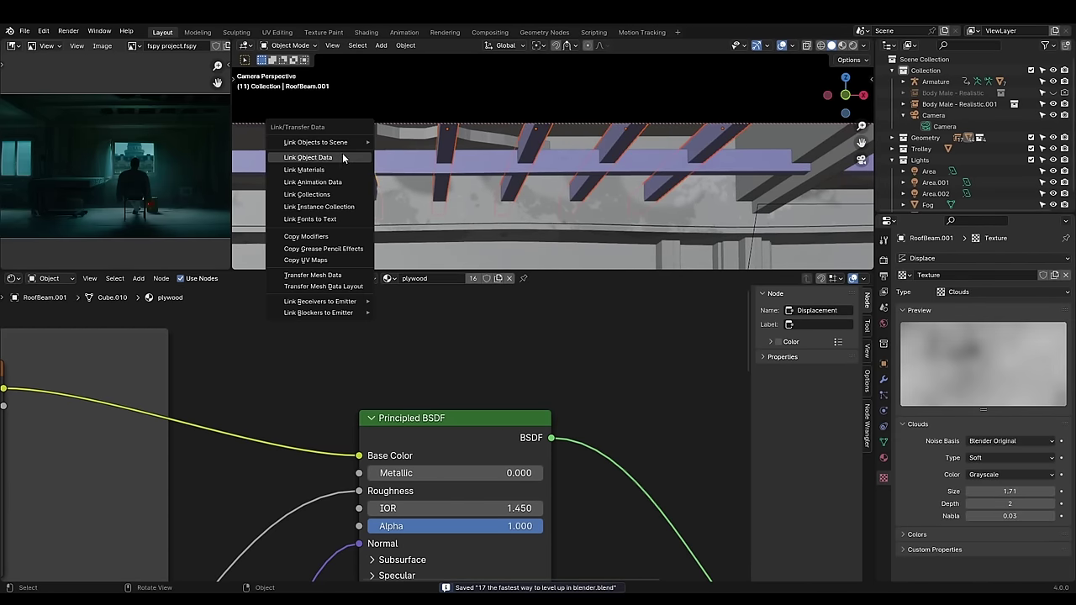
click(338, 237)
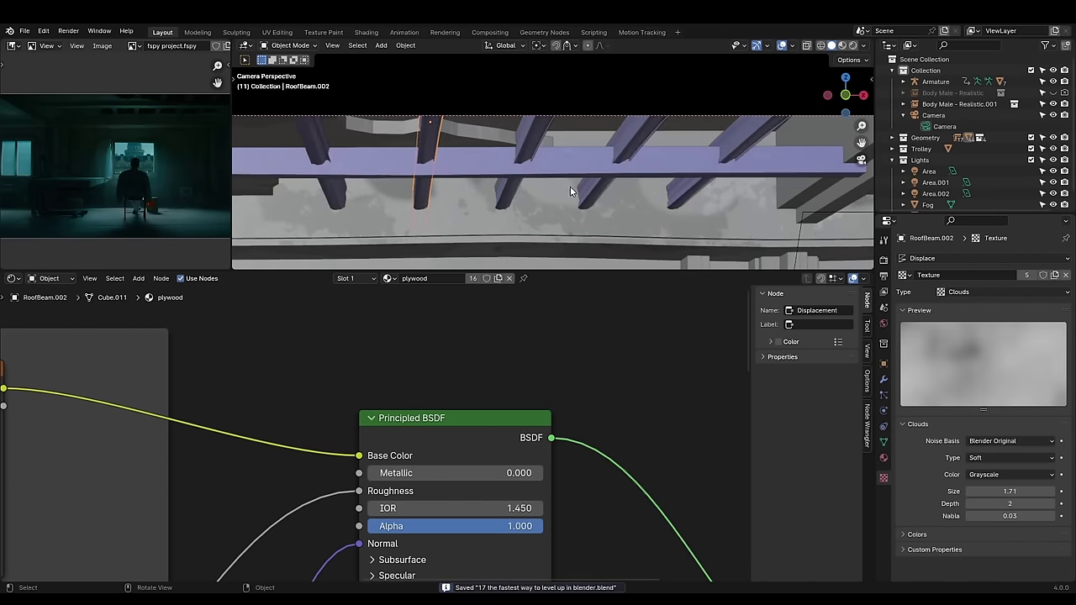
drag(1010, 492, 997, 491)
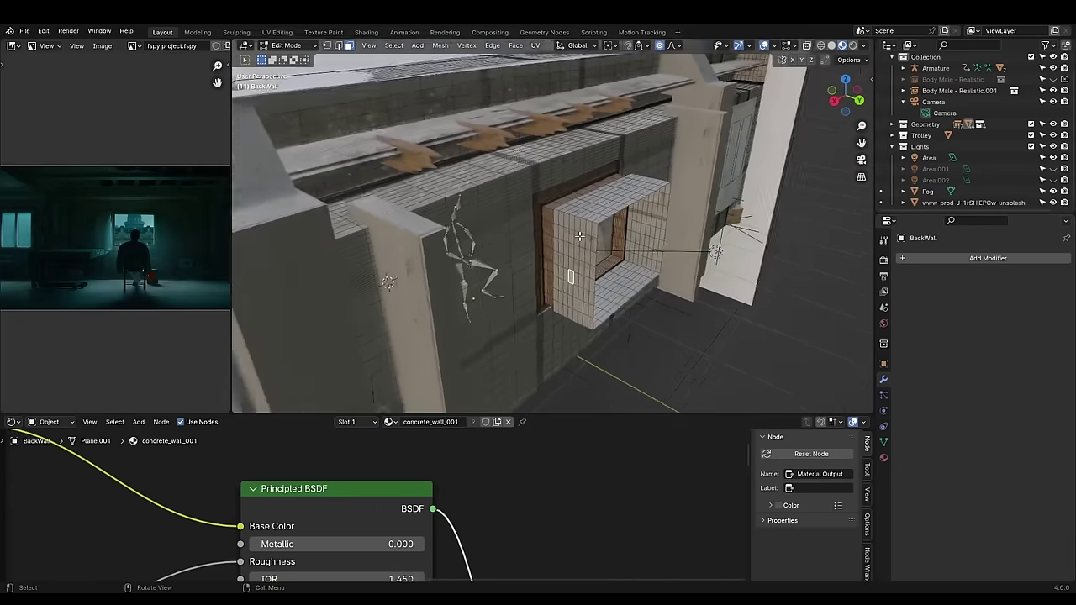
Select the back wall's window frame loop and move it into place.
alt+click(568, 211)
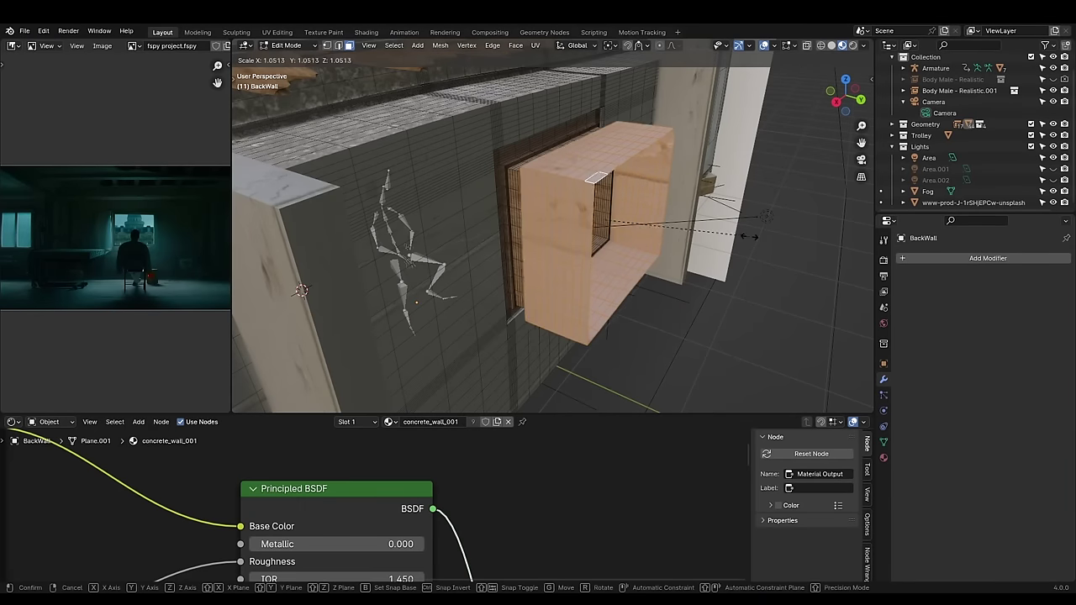
click(702, 258)
middle_drag(702, 258, 644, 249)
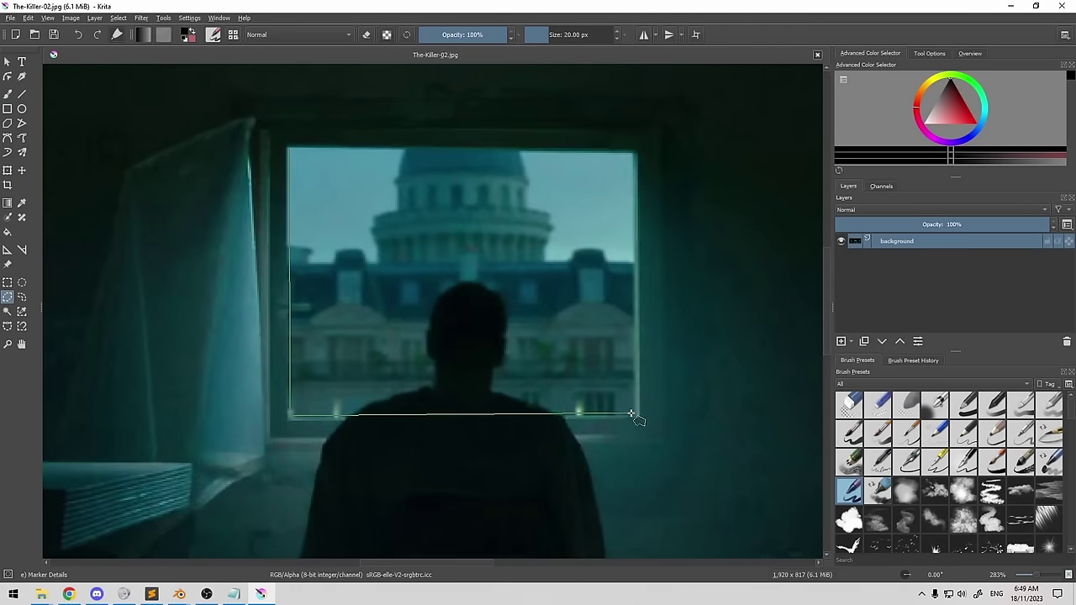
Copy the selected head area to a new layer and clone the building over the head.
right_click(457, 211)
click(513, 253)
ctrl+scroll(583, 315, up, 2)
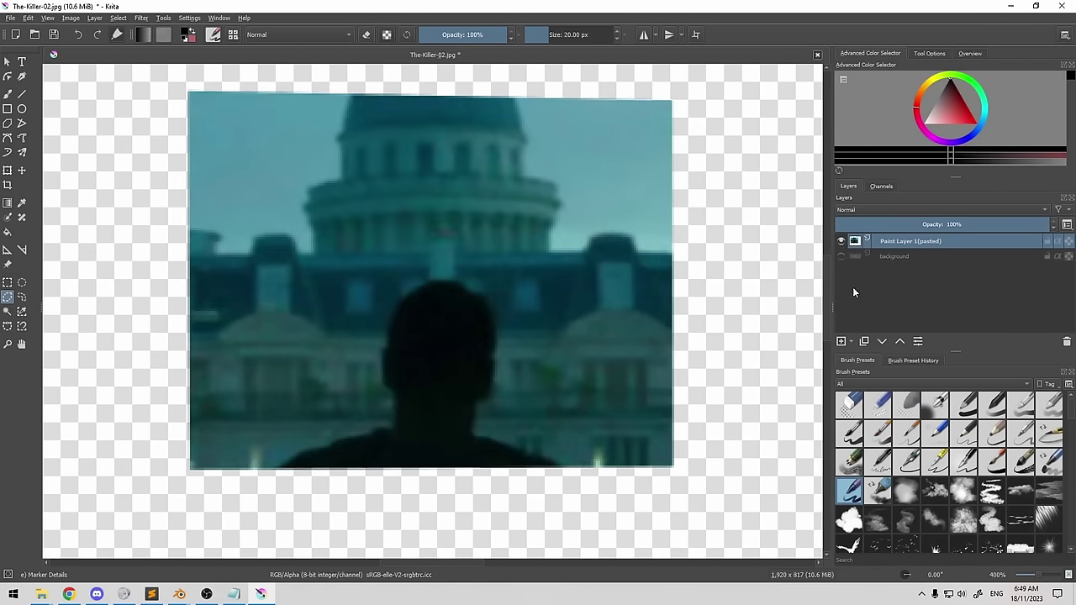
scroll(948, 482, down, 2)
scroll(948, 482, down, 3)
click(849, 477)
mouse_move(468, 344)
mouse_down()
mouse_move(380, 357)
mouse_move(430, 415)
mouse_move(467, 400)
mouse_up()
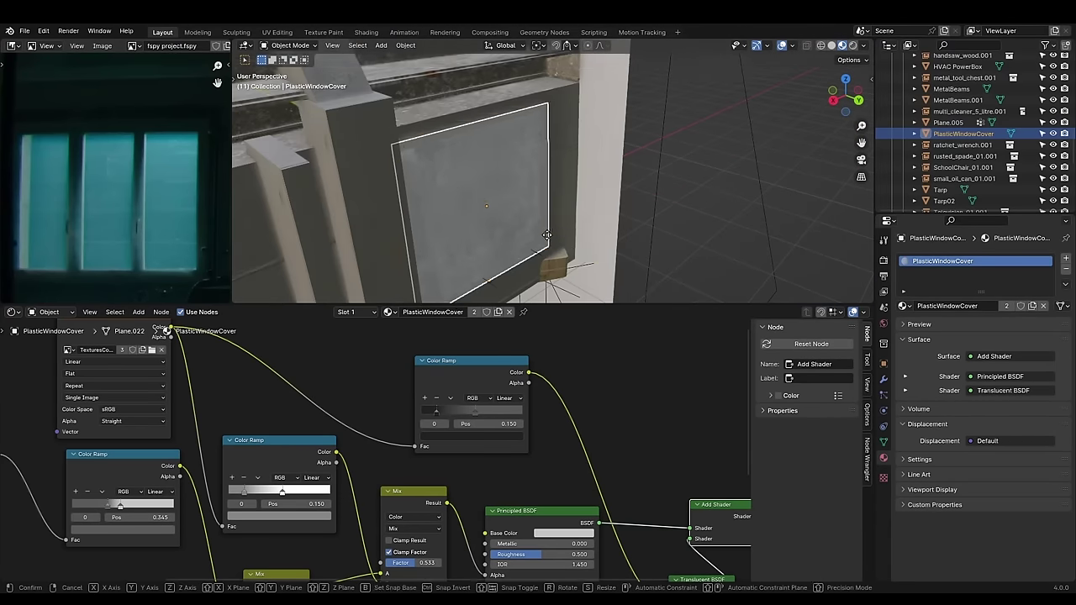
Check the rendered camera view, then add a cube for the ember and scale it down.
key(ctrl+s)
click(782, 45)
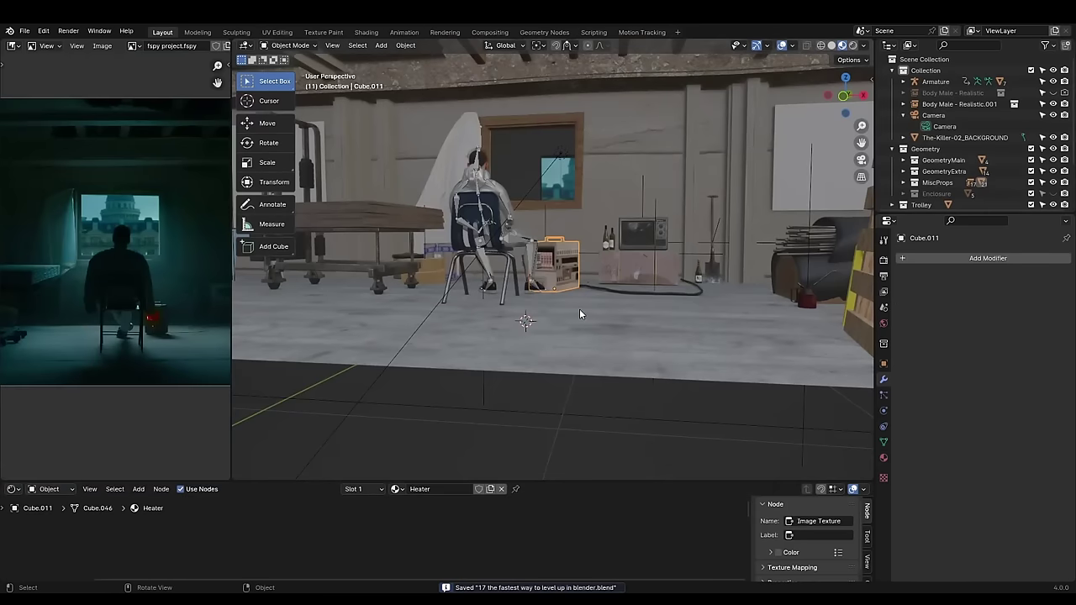
key(shift+a)
click(601, 221)
key(s)
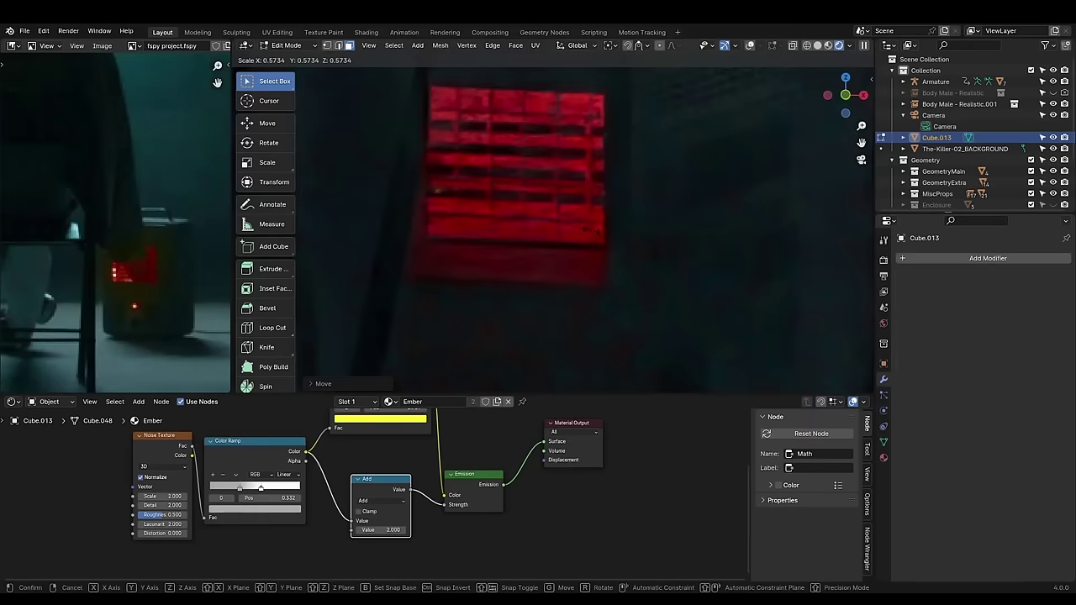
Drop TrashAssorted_08 from the asset library and scatter several copies across the garage floor.
click(760, 269)
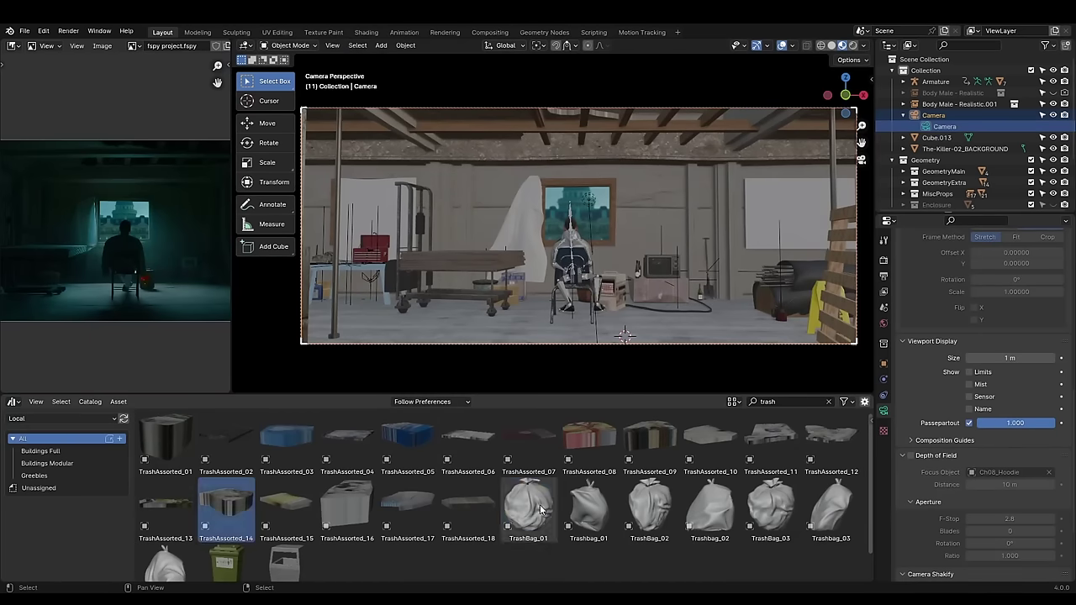
click(589, 437)
drag(542, 273, 443, 307)
drag(771, 437, 552, 324)
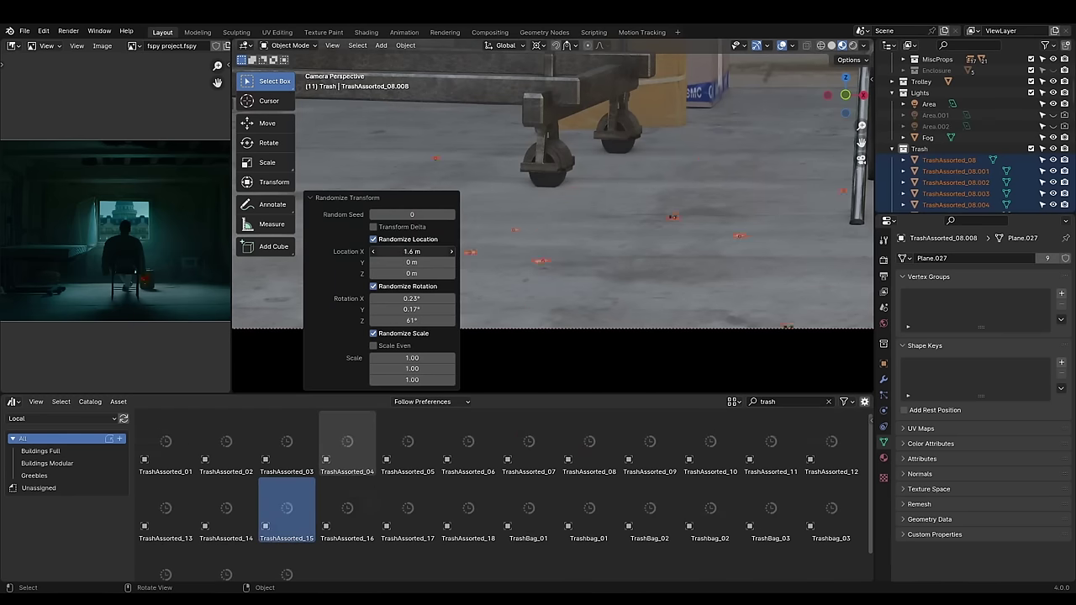
key(Home)
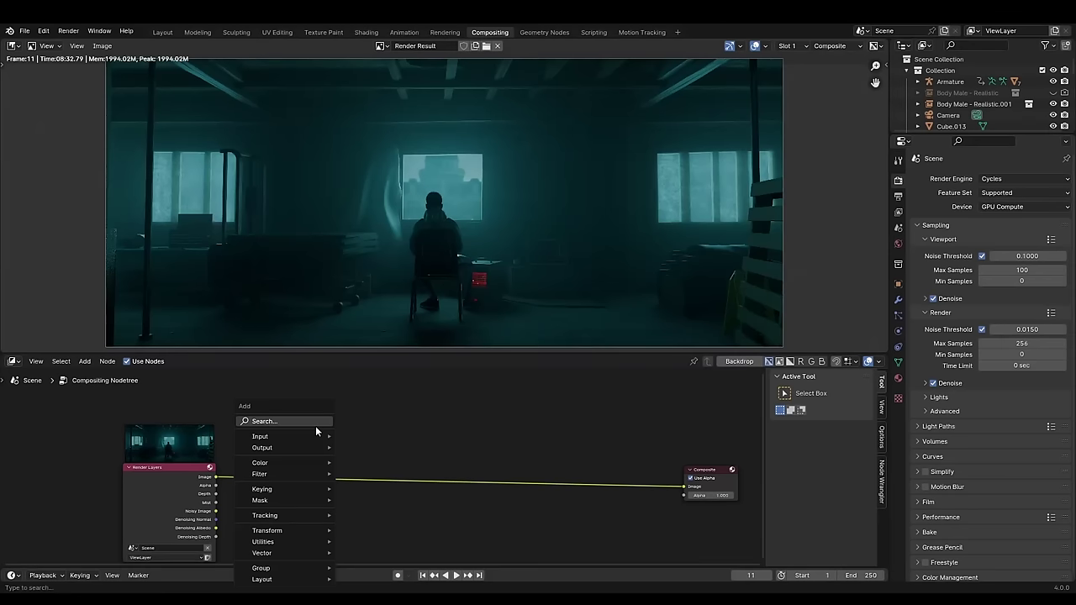
Insert a Blur node between Render Layers and Composite with X and Y size 2.
text(blur)
key(Return)
click(279, 426)
scroll(400, 464, up, 4)
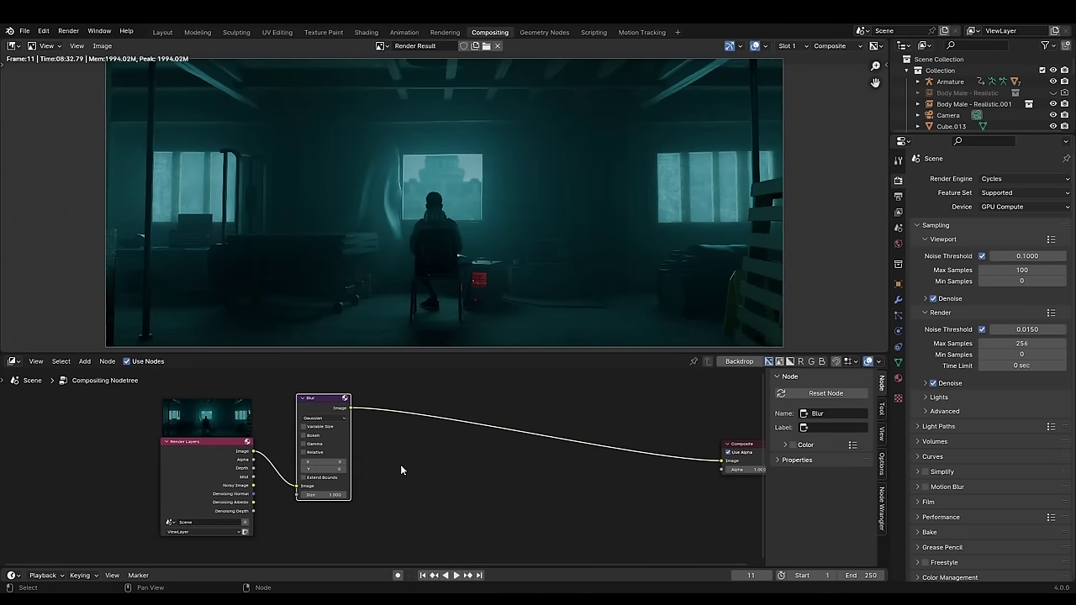
click(259, 456)
text(1)
key(Tab)
text(1)
key(Return)
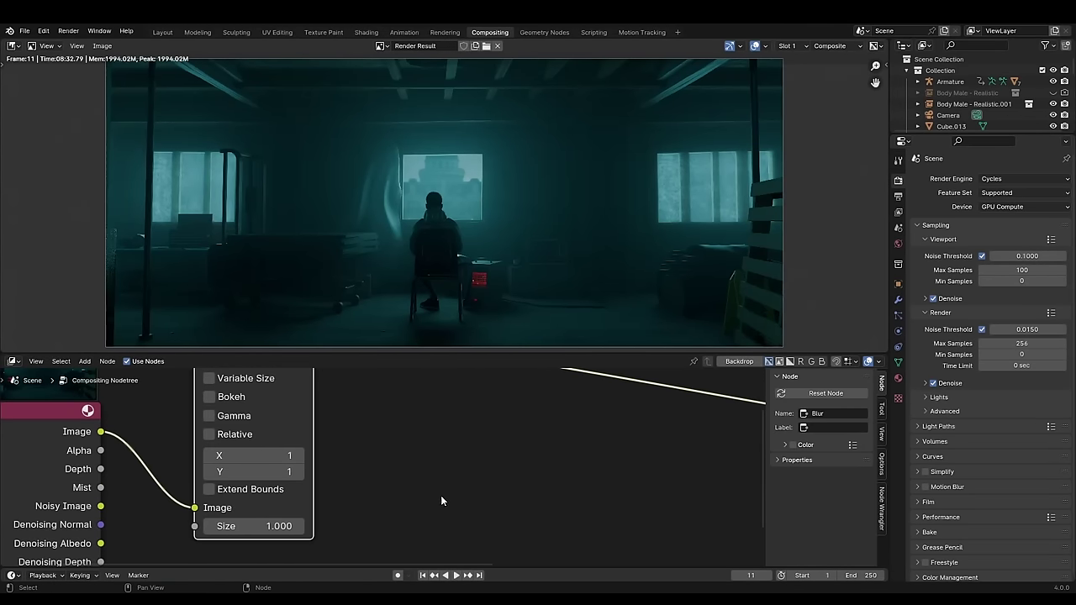
drag(259, 456, 259, 472)
text(2)
key(Return)
scroll(449, 460, down, 2)
middle_drag(449, 460, 384, 470)
Add a Filter node after the blur set to Diamond Sharpen.
key(shift+a)
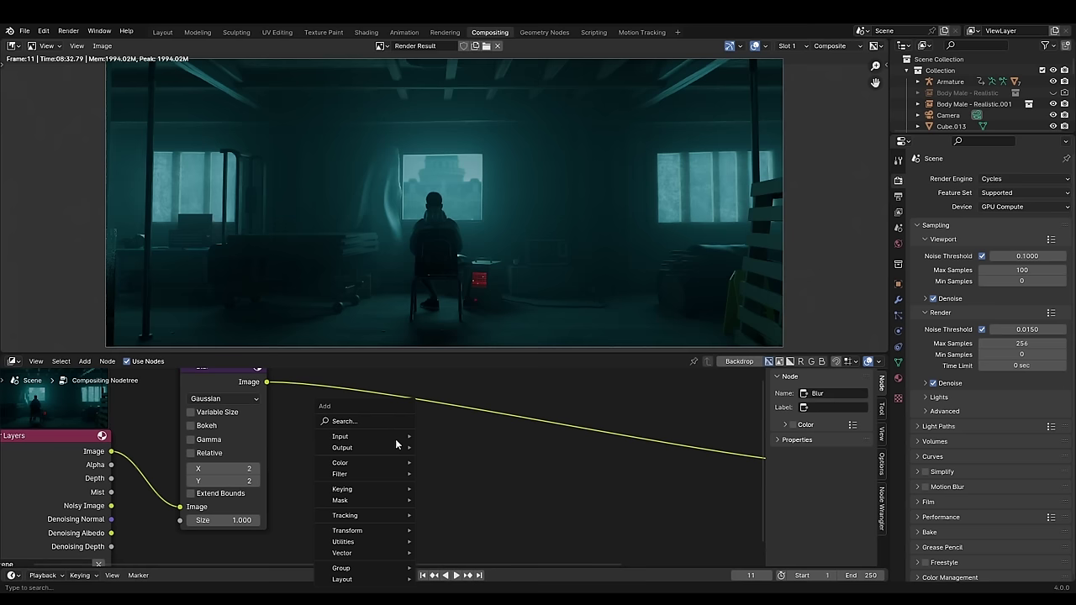
click(413, 421)
click(370, 402)
click(378, 430)
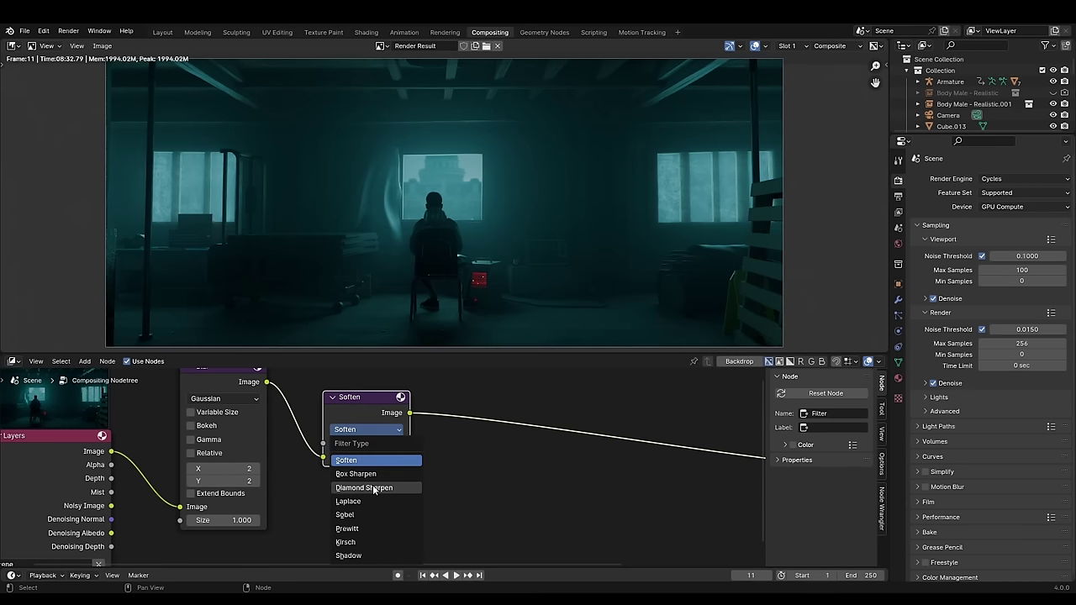
click(364, 487)
scroll(493, 228, up, 2)
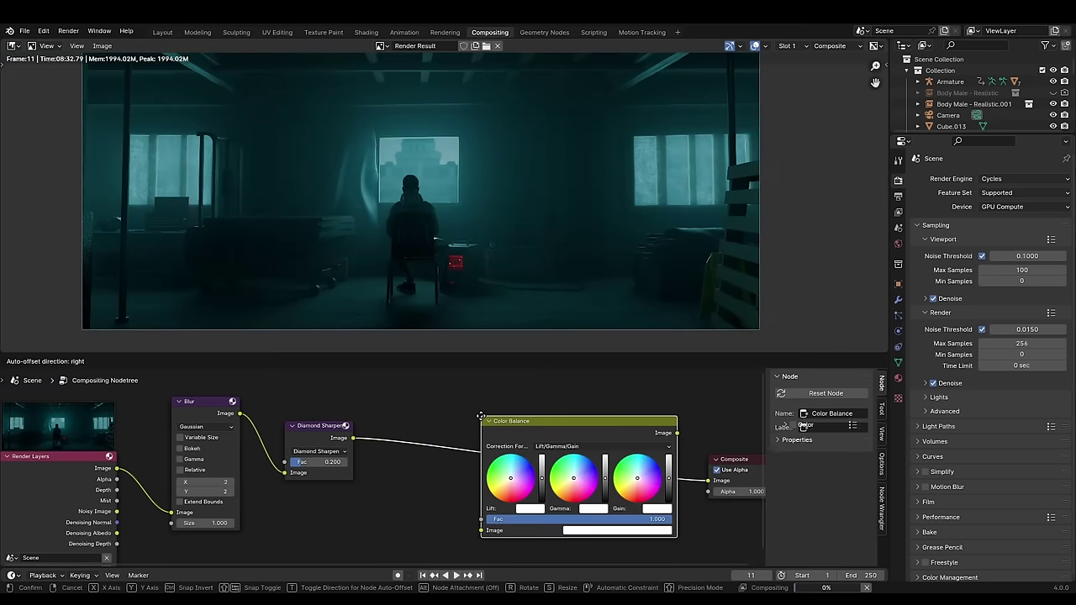
Place a Color Balance node before the output and show the image scopes.
click(481, 468)
scroll(481, 469, up, 1)
scroll(481, 468, up, 1)
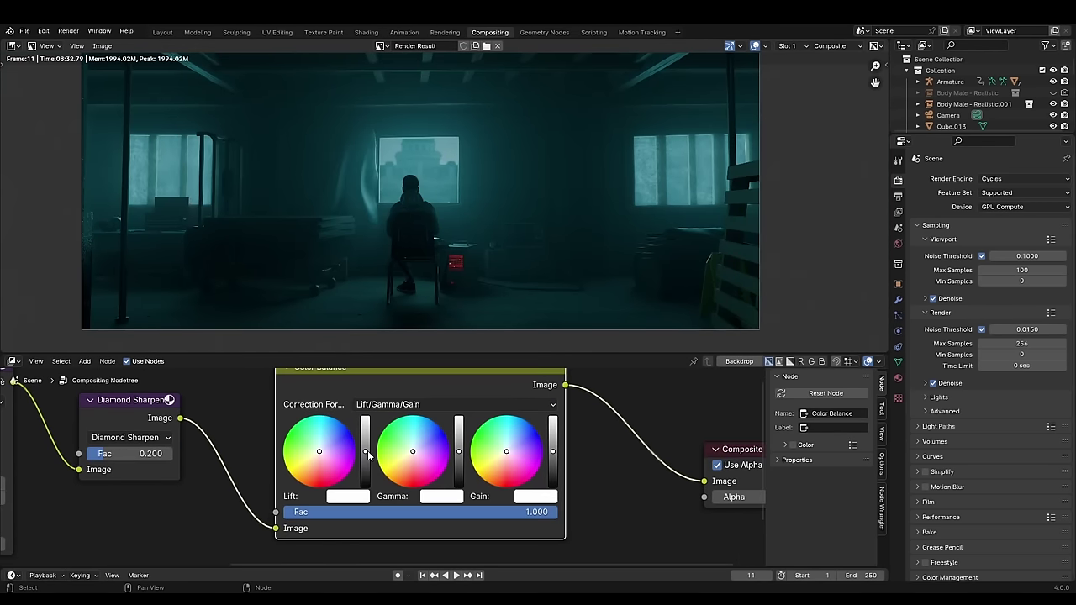
drag(370, 455, 370, 459)
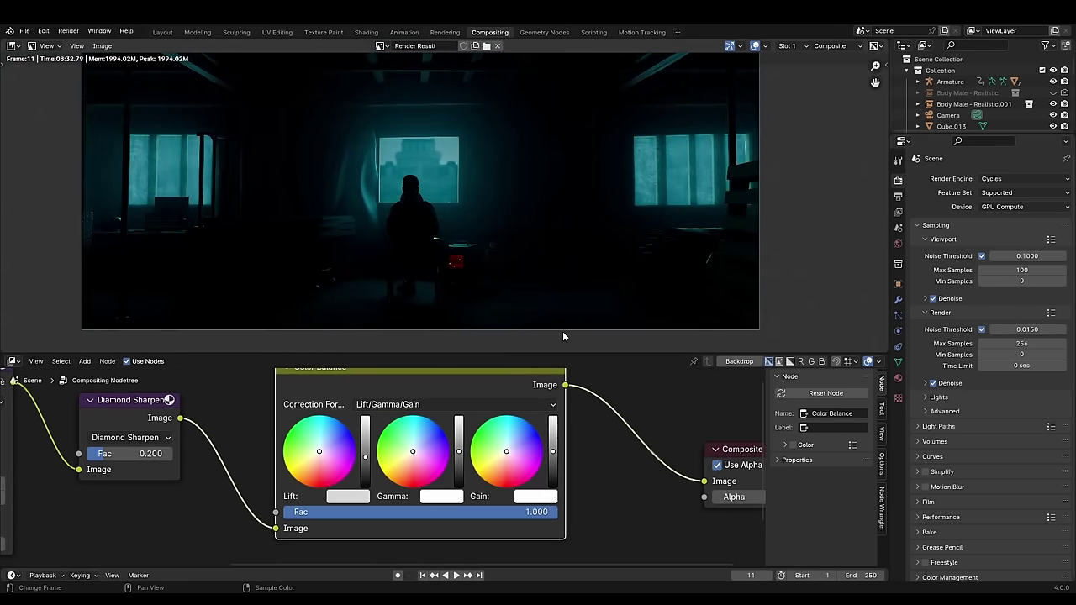
key(ctrl+z)
key(n)
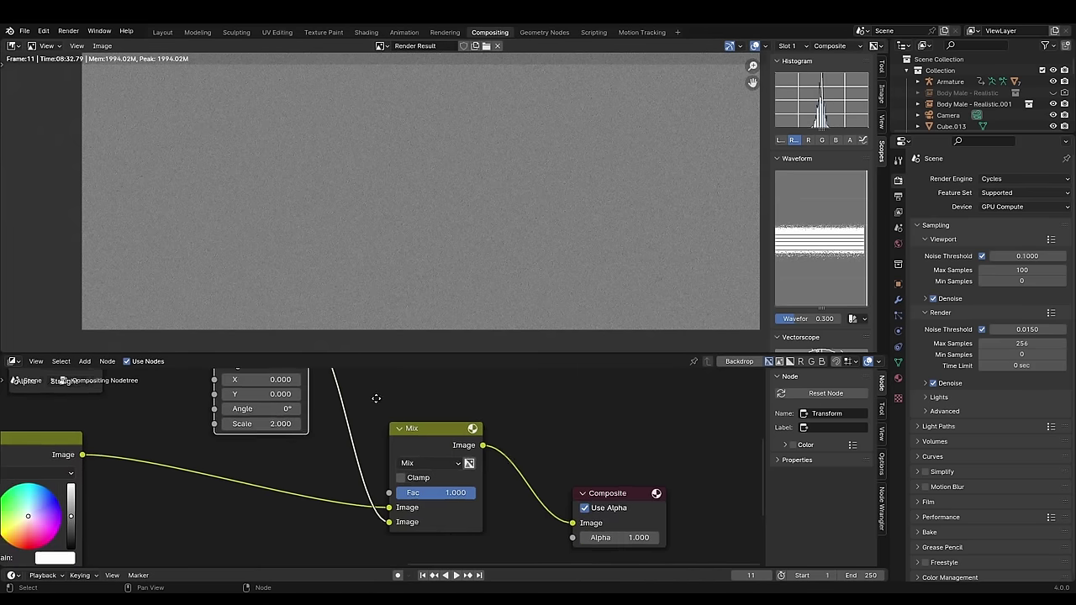
Set the noise Mix node to Overlay and move the Composite node right for room.
click(425, 464)
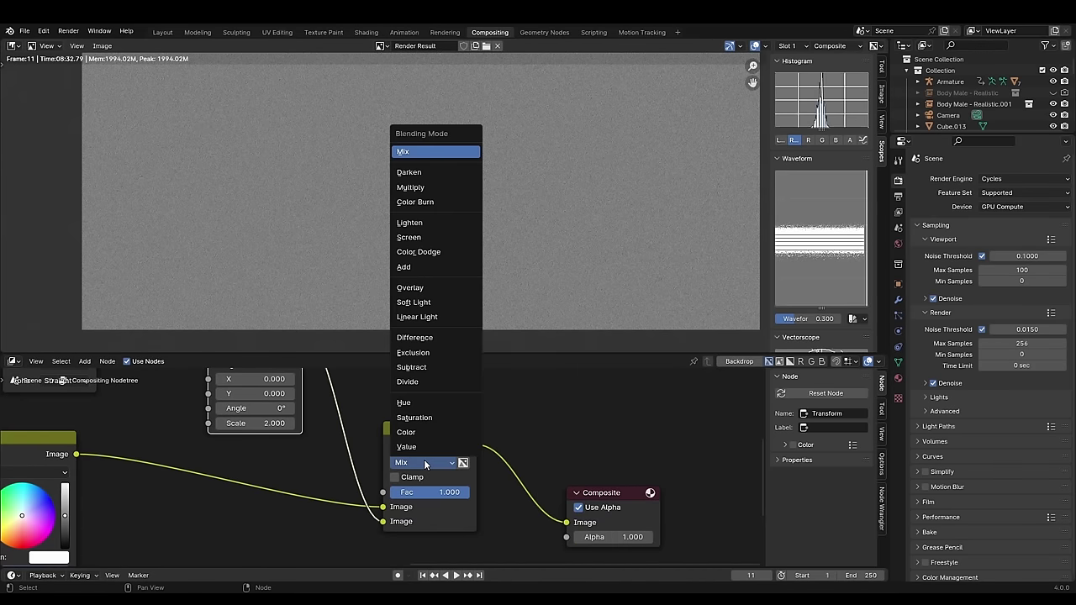
click(411, 288)
middle_drag(577, 439, 428, 426)
click(457, 481)
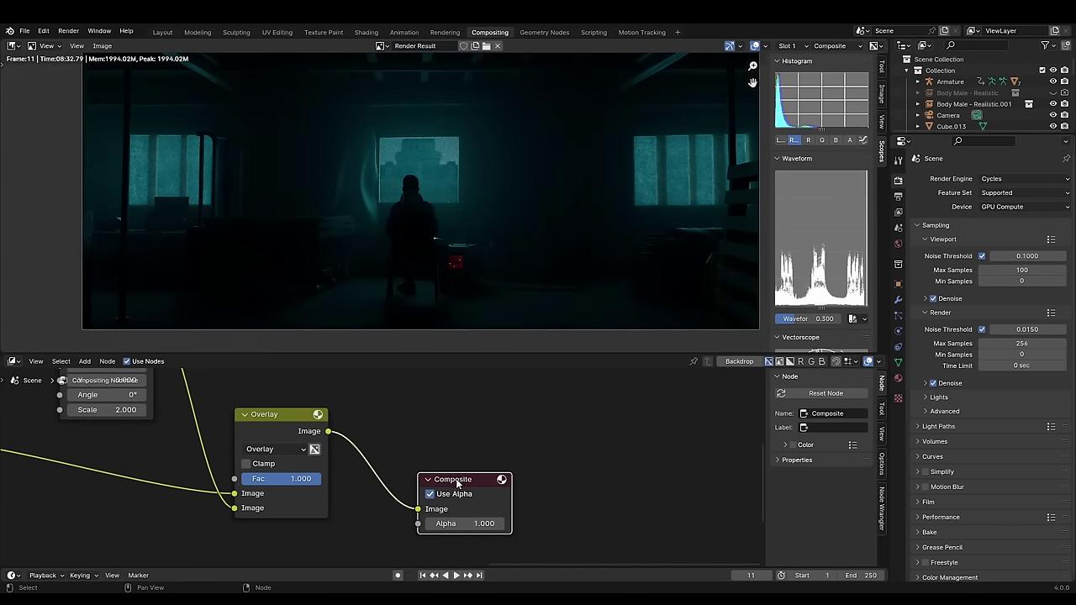
drag(456, 481, 622, 473)
Insert an Exposure node between the Overlay mix and Composite.
key(shift+a)
text(ex)
key(Return)
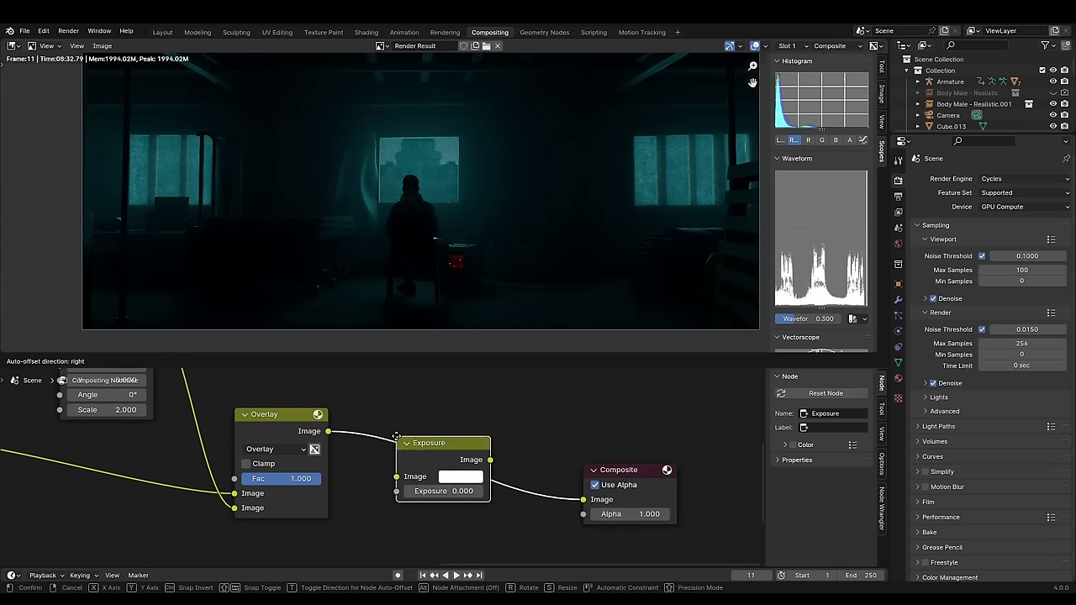
click(396, 437)
middle_drag(403, 420, 375, 421)
scroll(433, 410, down, 2)
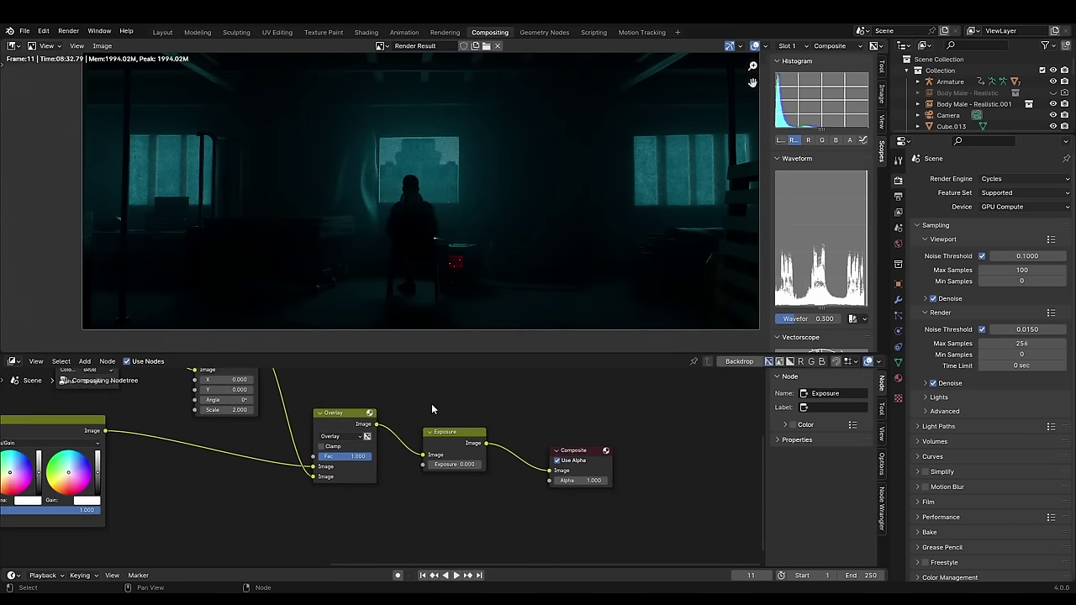
Add a Value node set to 1 driving both the Overlay factor and exposure.
key(shift+a)
text(val)
key(Return)
click(280, 515)
drag(312, 514, 315, 456)
drag(269, 503, 423, 464)
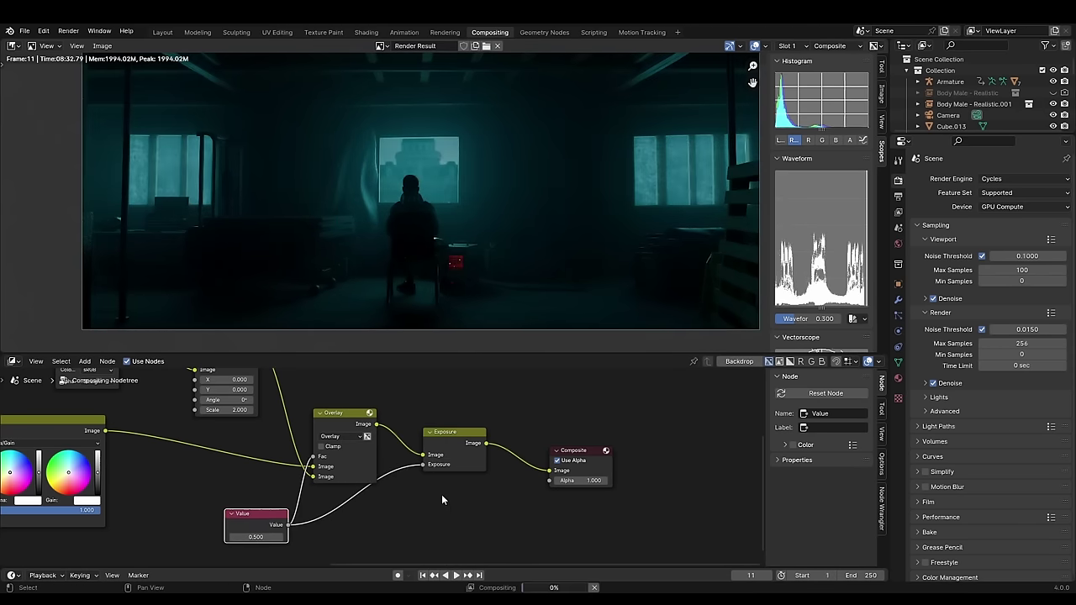
click(272, 537)
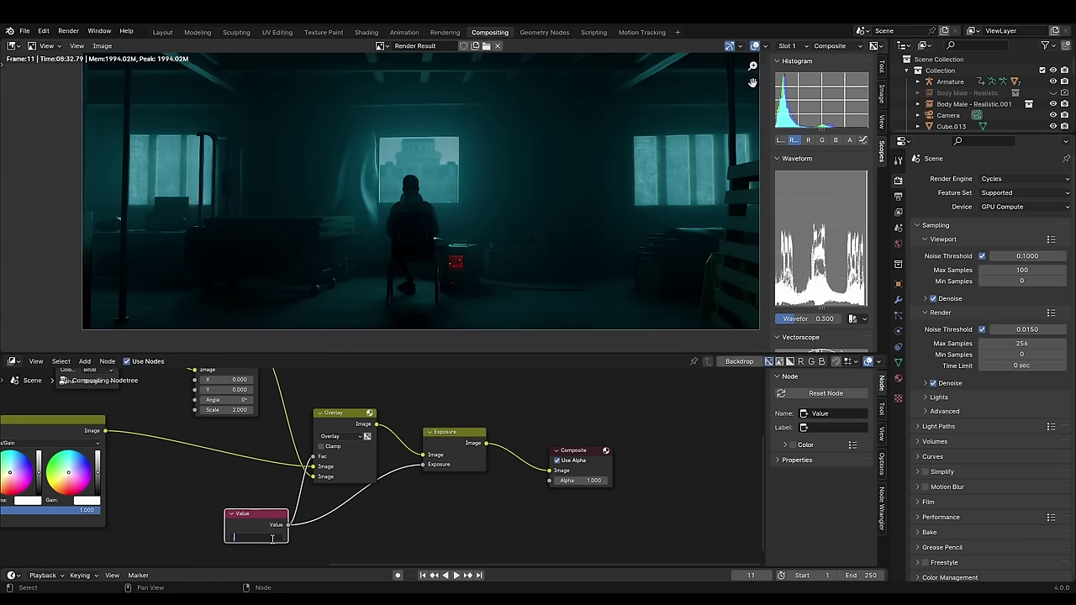
text(1)
key(Return)
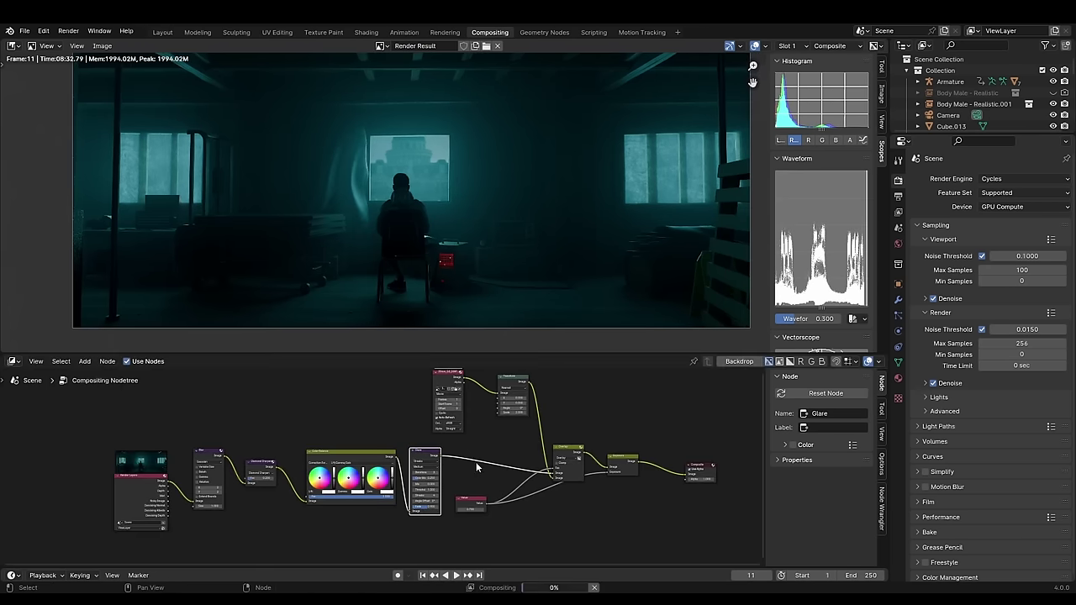
Switch the Glare node from Streaks to Fog Glow with a 0.200 threshold.
middle_drag(466, 460, 412, 417)
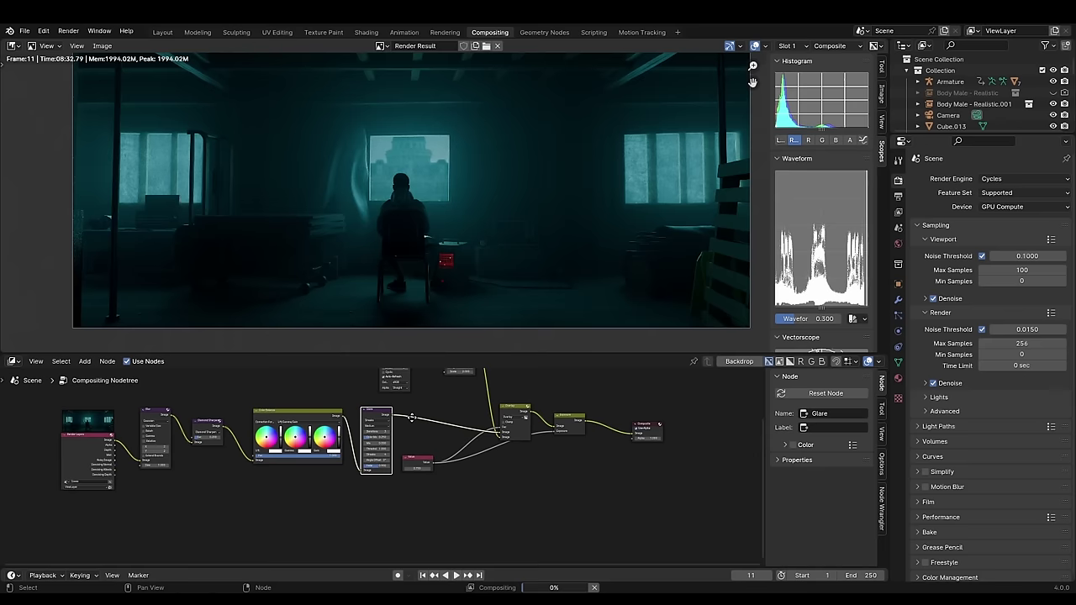
scroll(412, 418, up, 5)
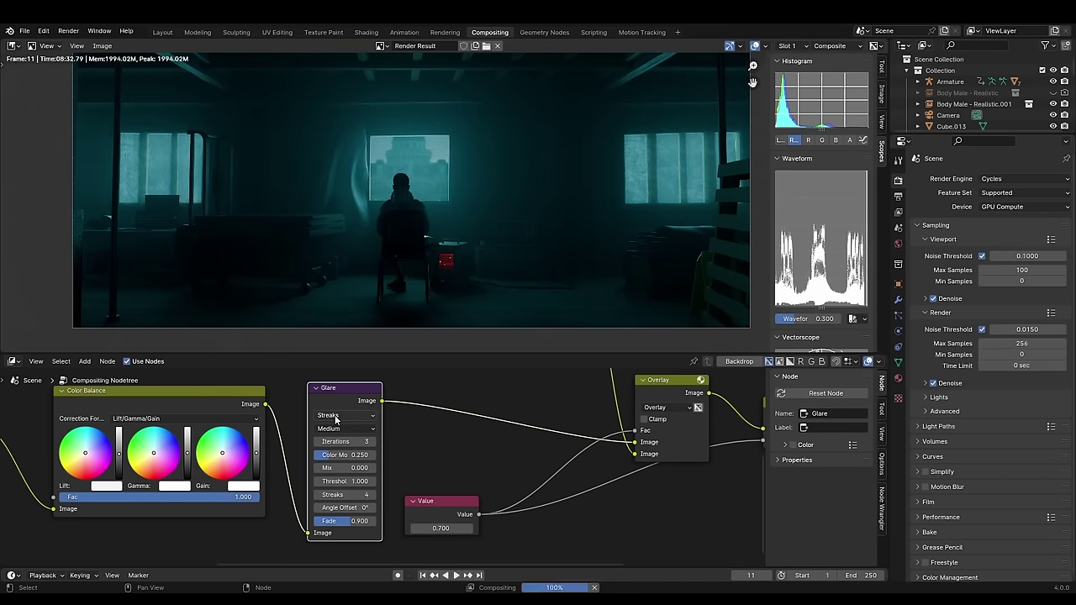
click(335, 416)
click(338, 443)
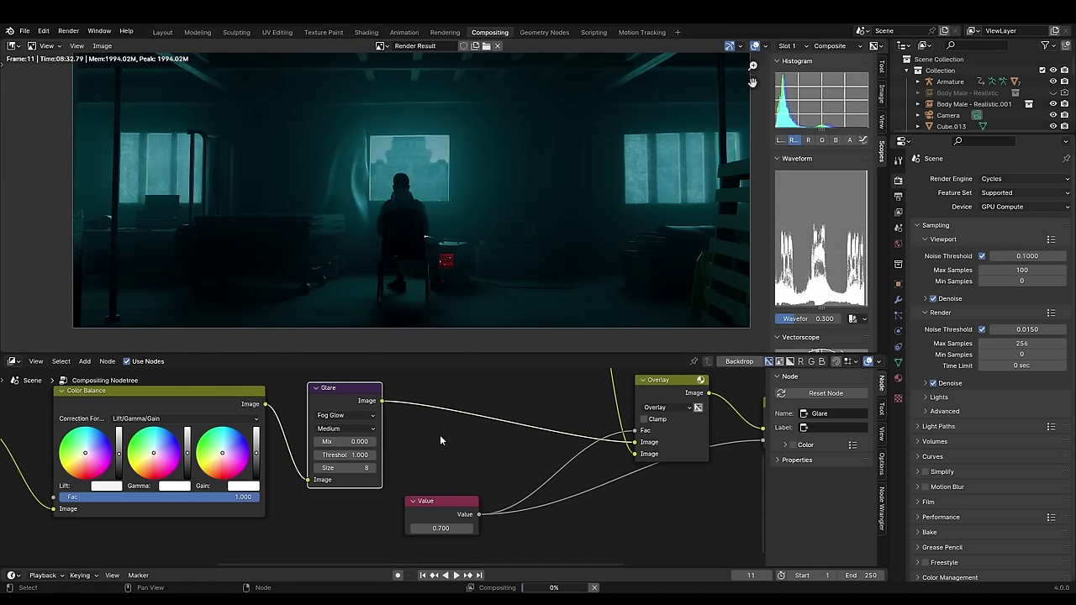
scroll(440, 435, up, 3)
mouse_move(346, 472)
mouse_down()
mouse_move(328, 472)
mouse_move(347, 471)
mouse_up()
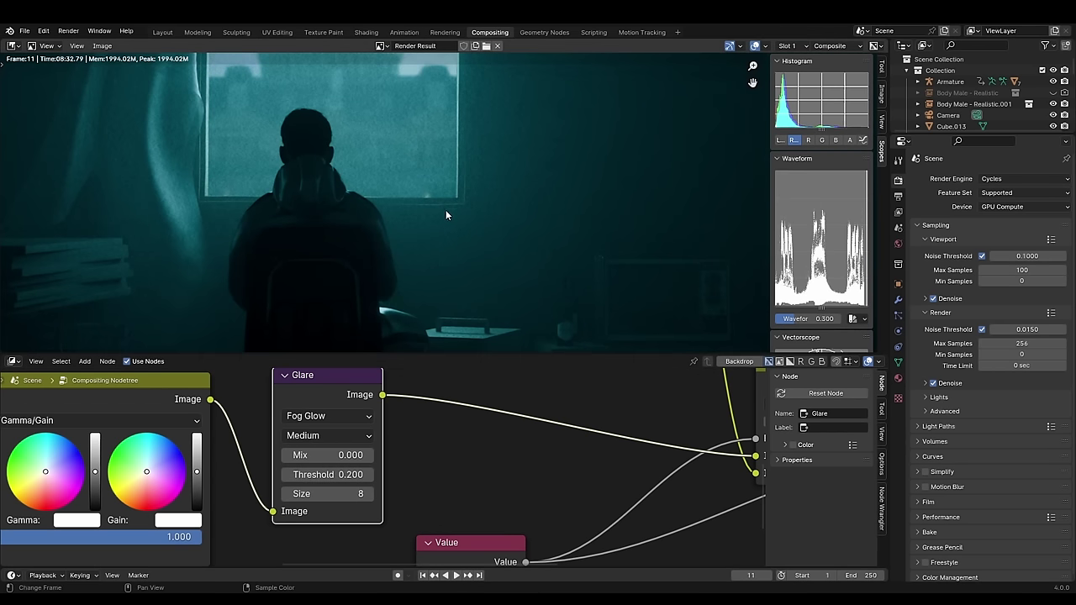
scroll(429, 214, down, 5)
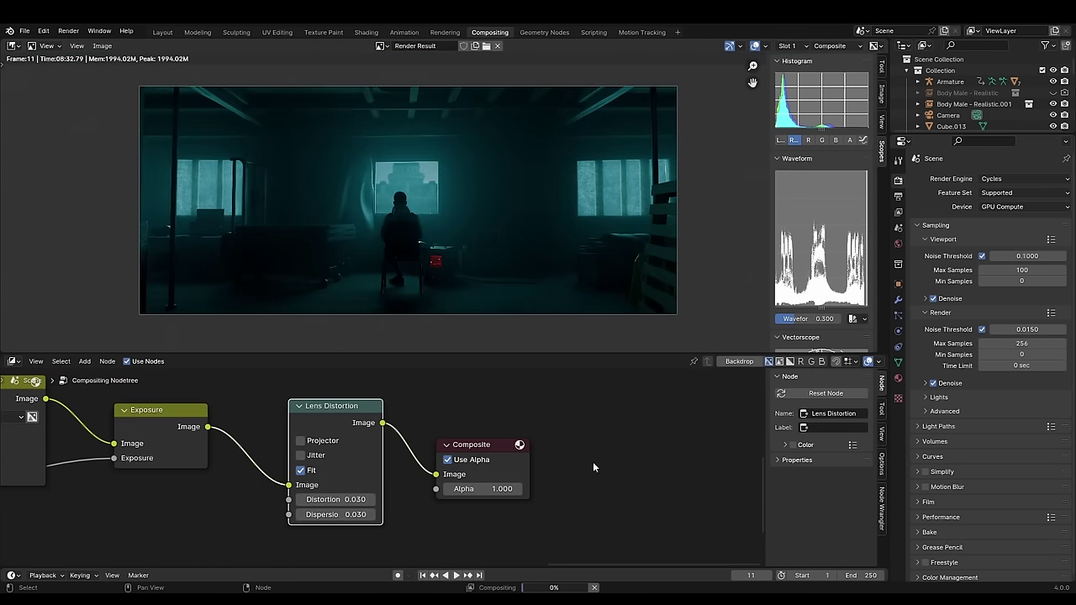